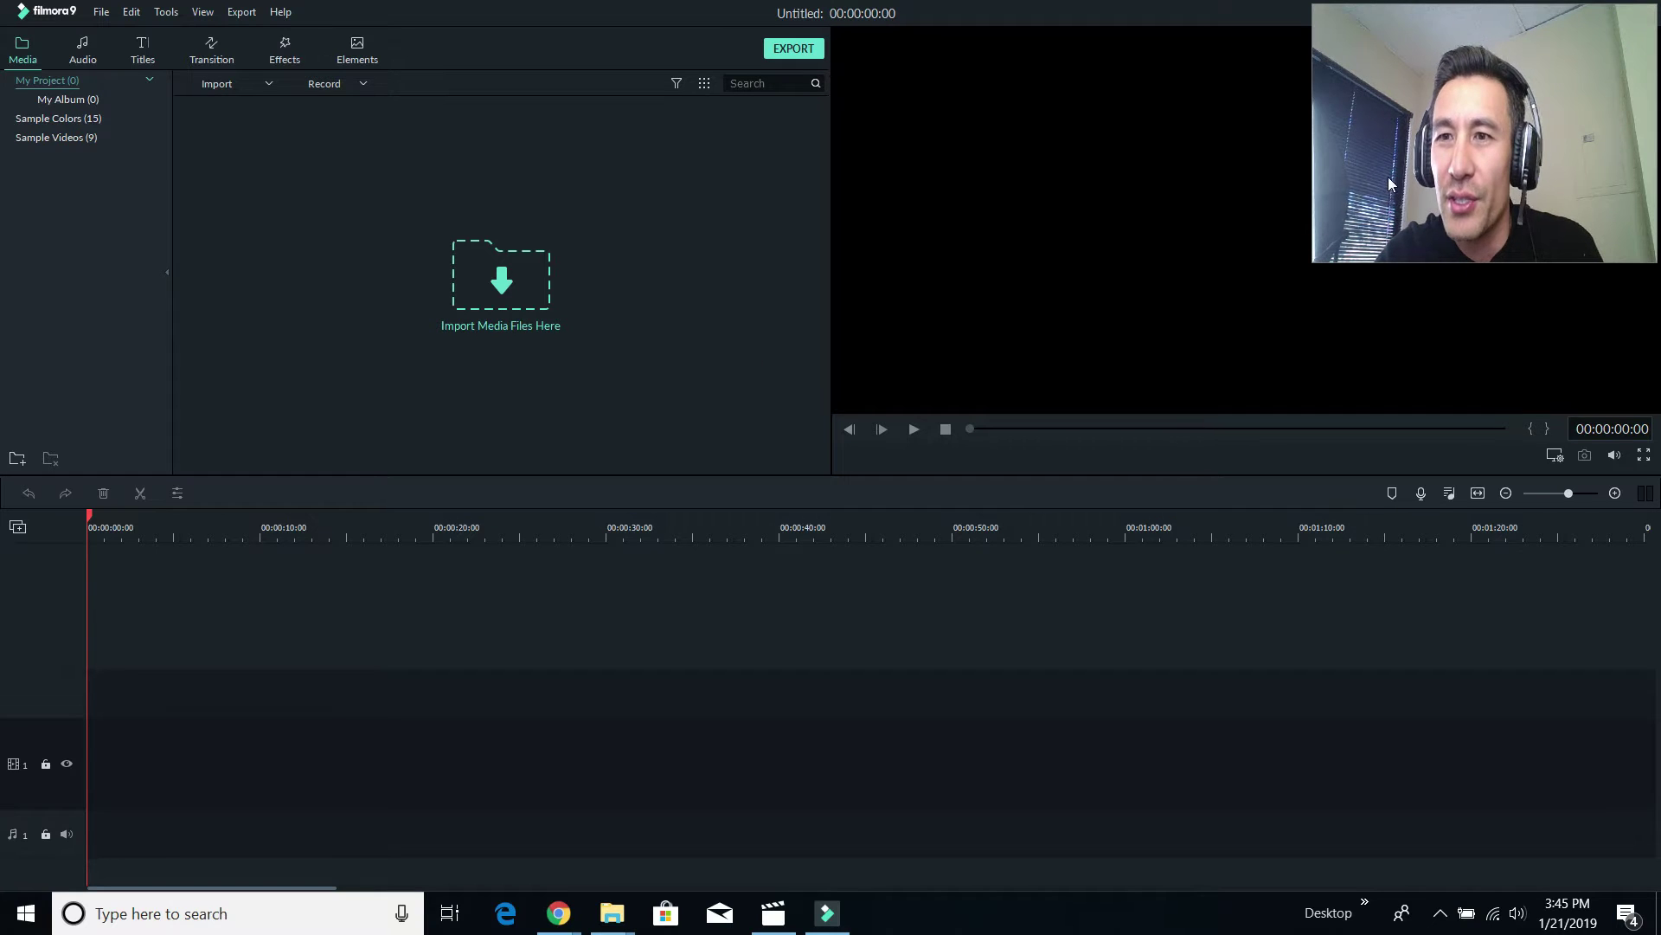
Import the phone video VID_20190121_175913 into the project
left_click_drag(1388, 182, 1377, 828)
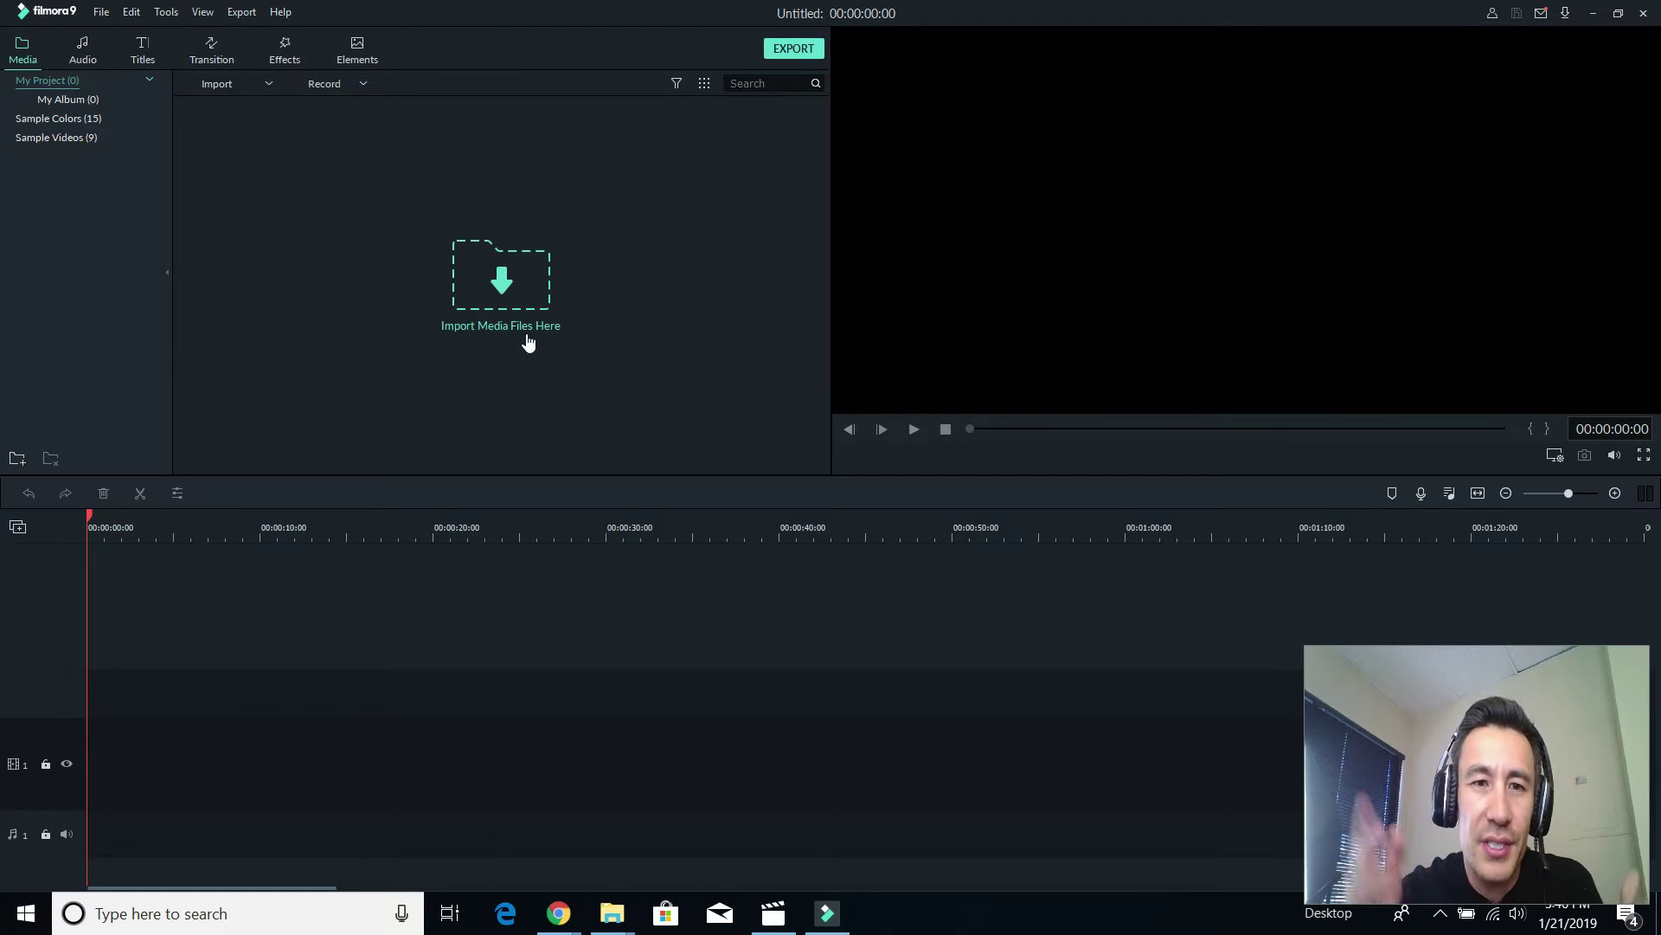
left_click(506, 288)
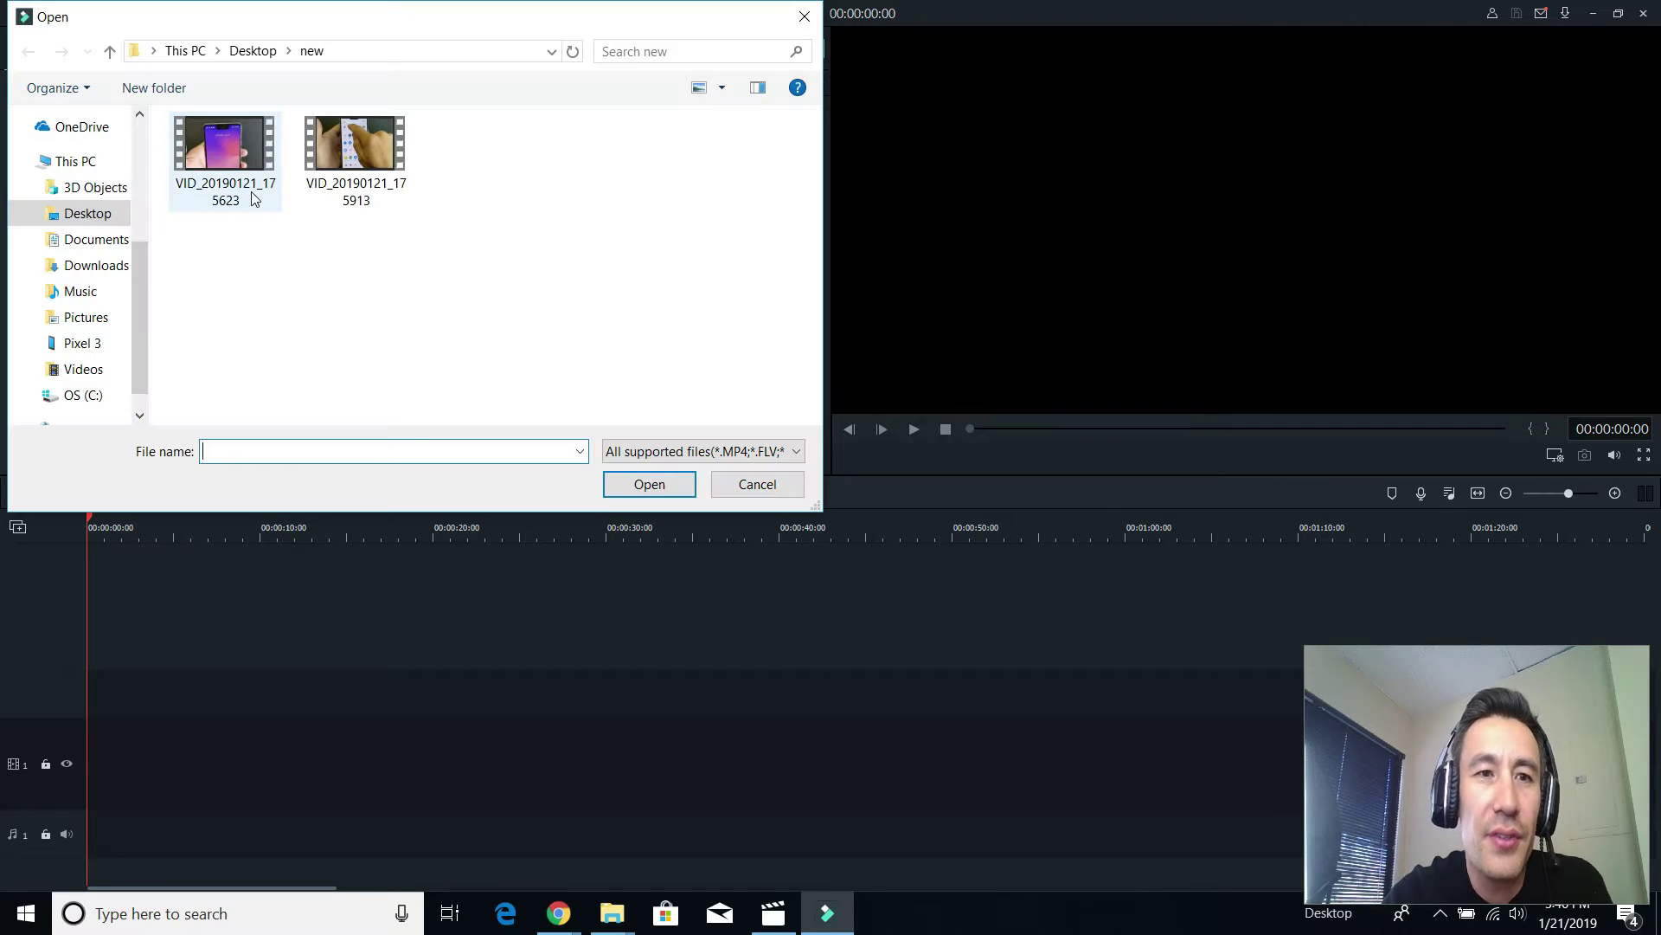
left_click(382, 157)
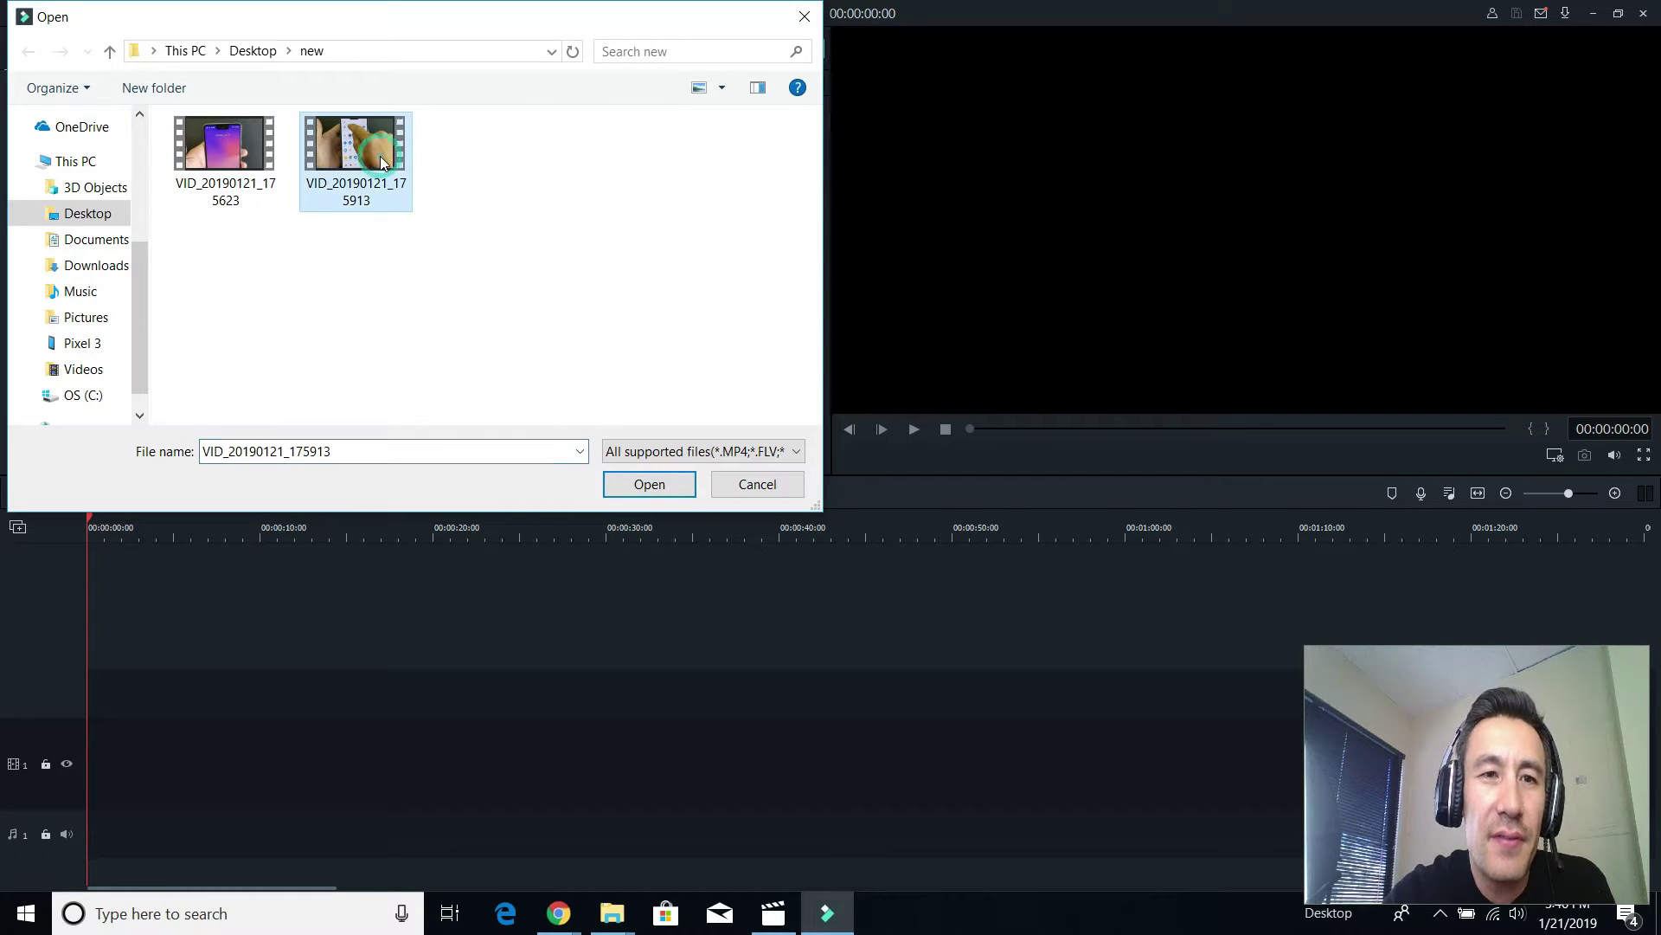
left_click(649, 484)
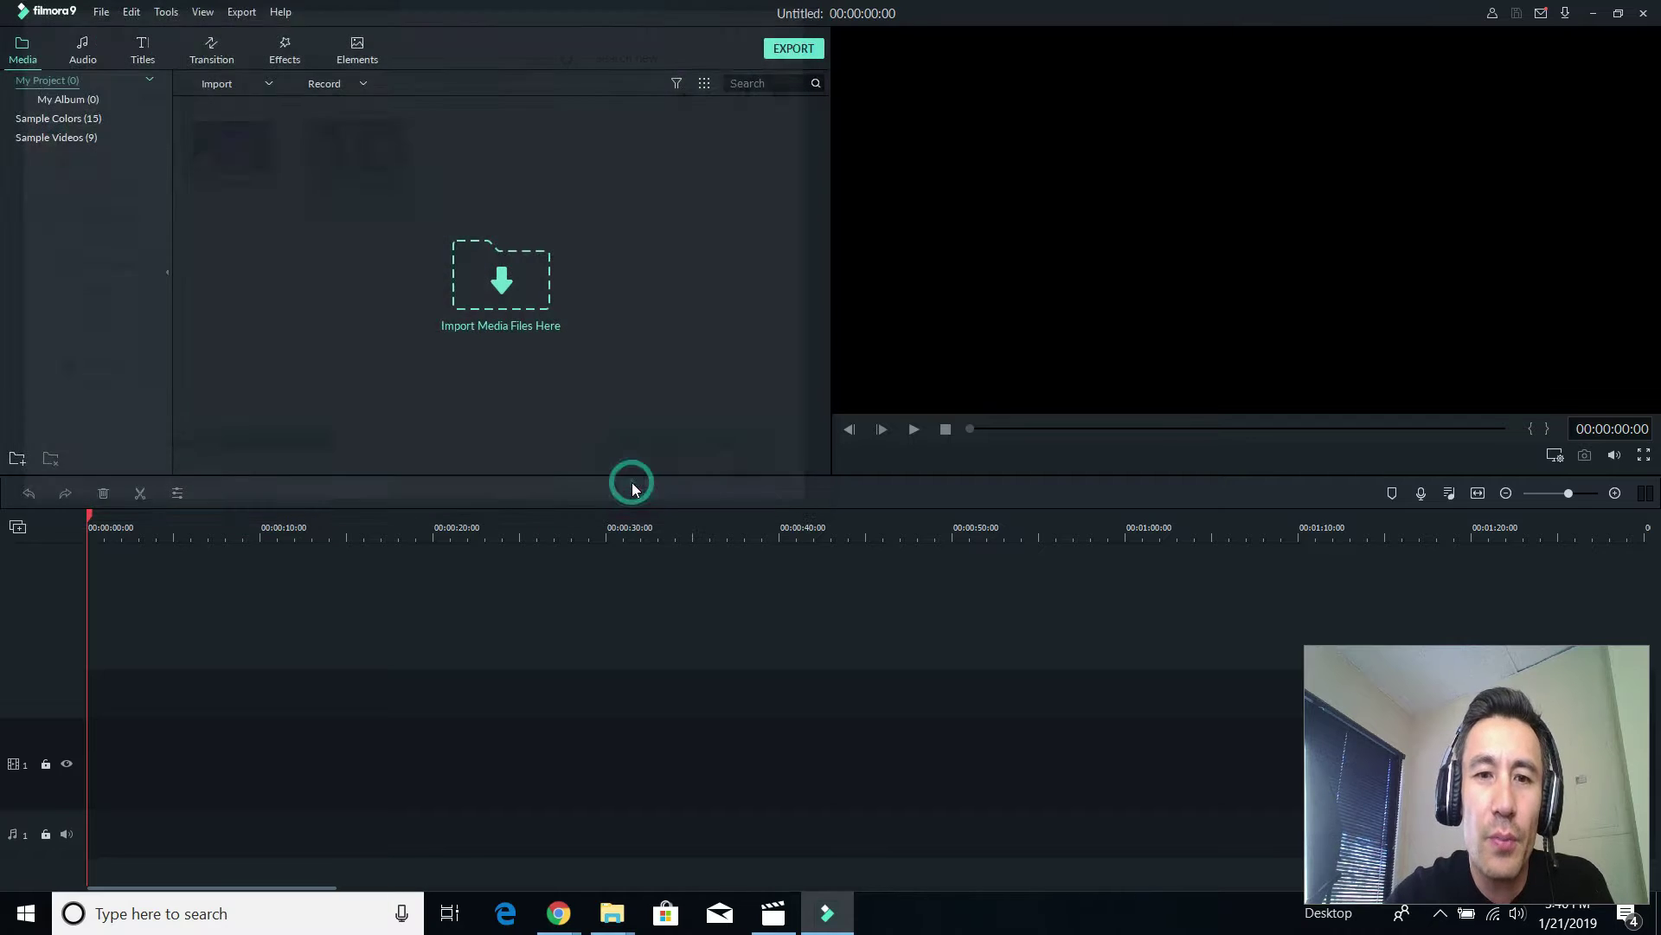
Place the video on the timeline at 0:00 and match the project settings to it
mouse_move(250, 174)
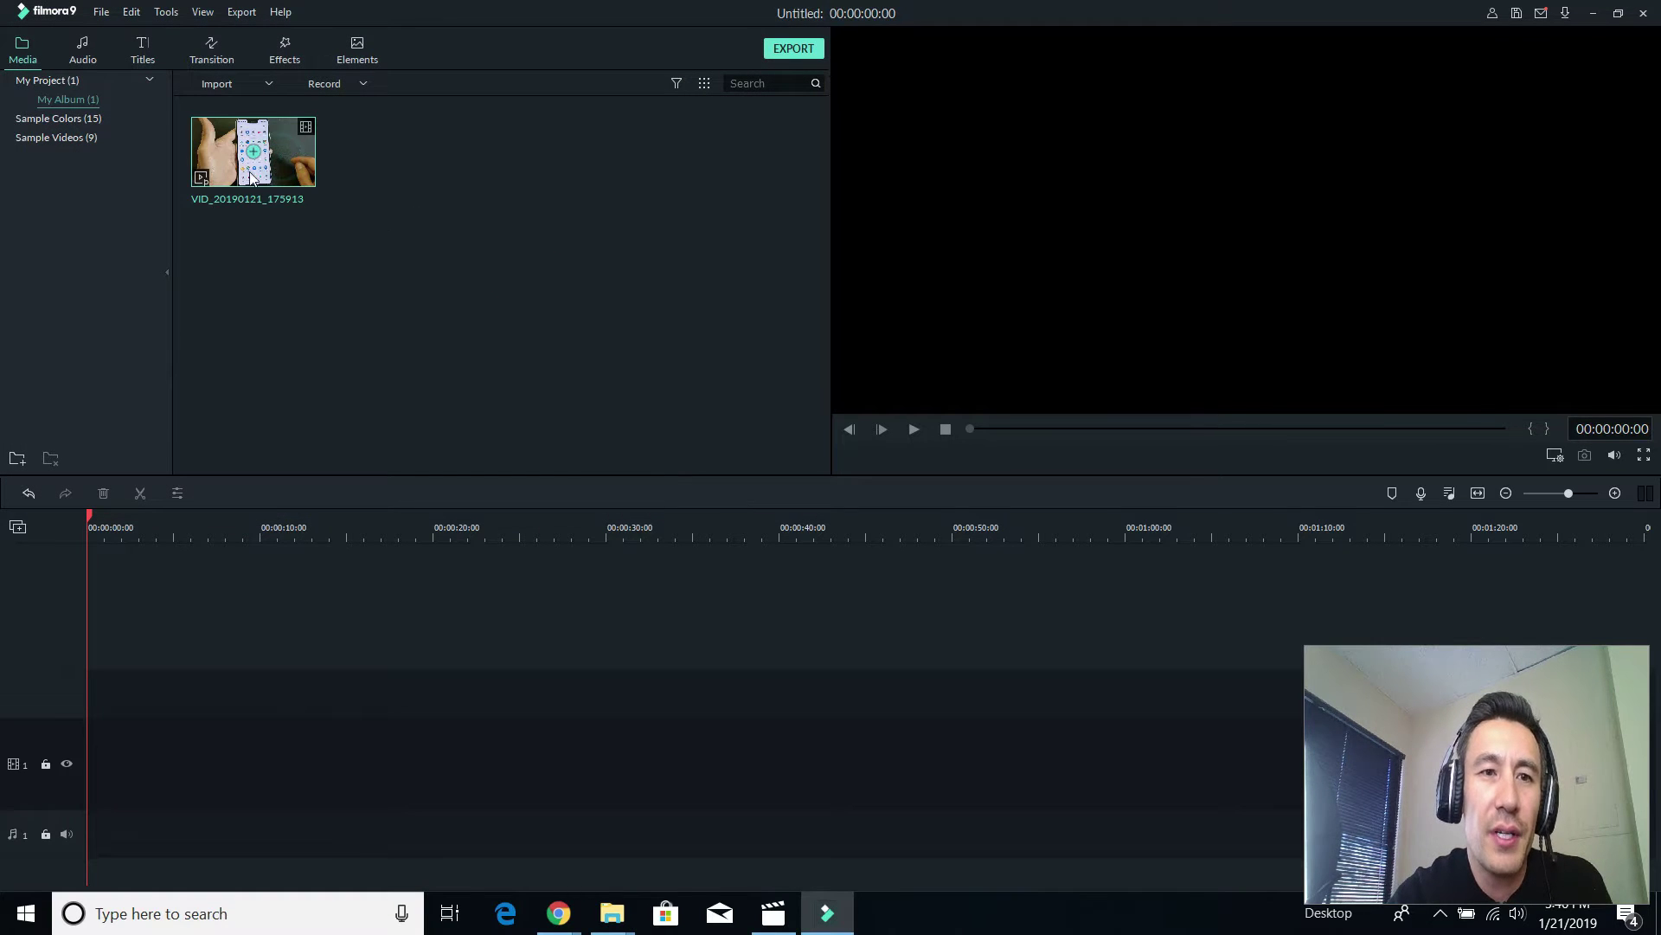
left_click_drag(247, 175, 77, 675)
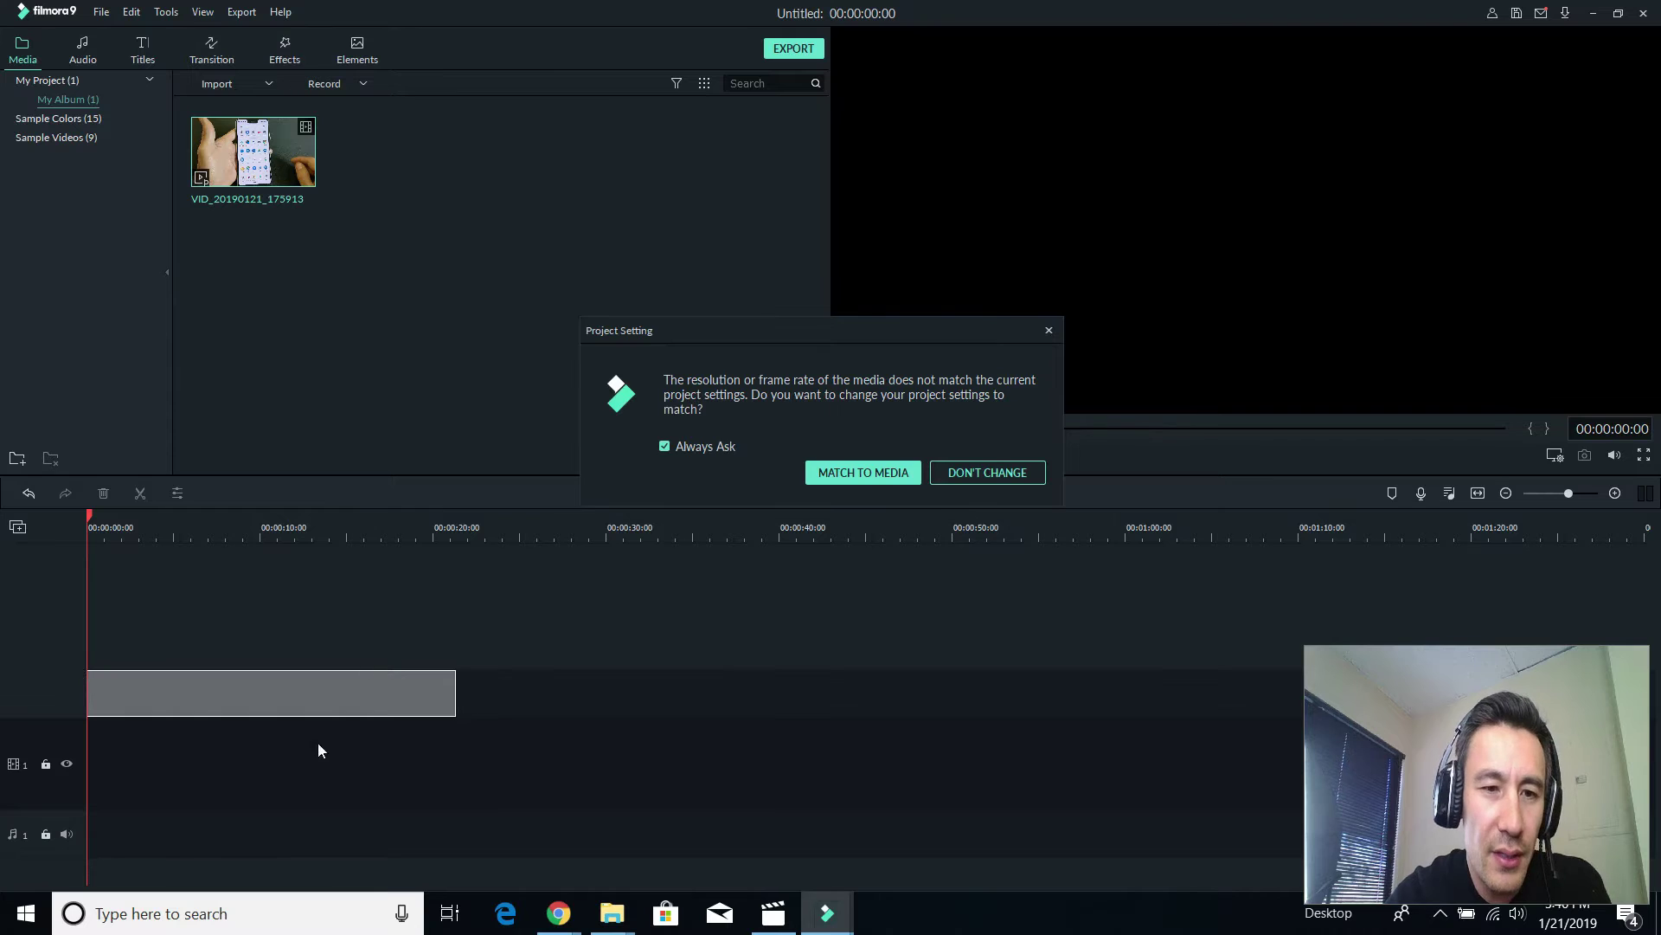
left_click(848, 475)
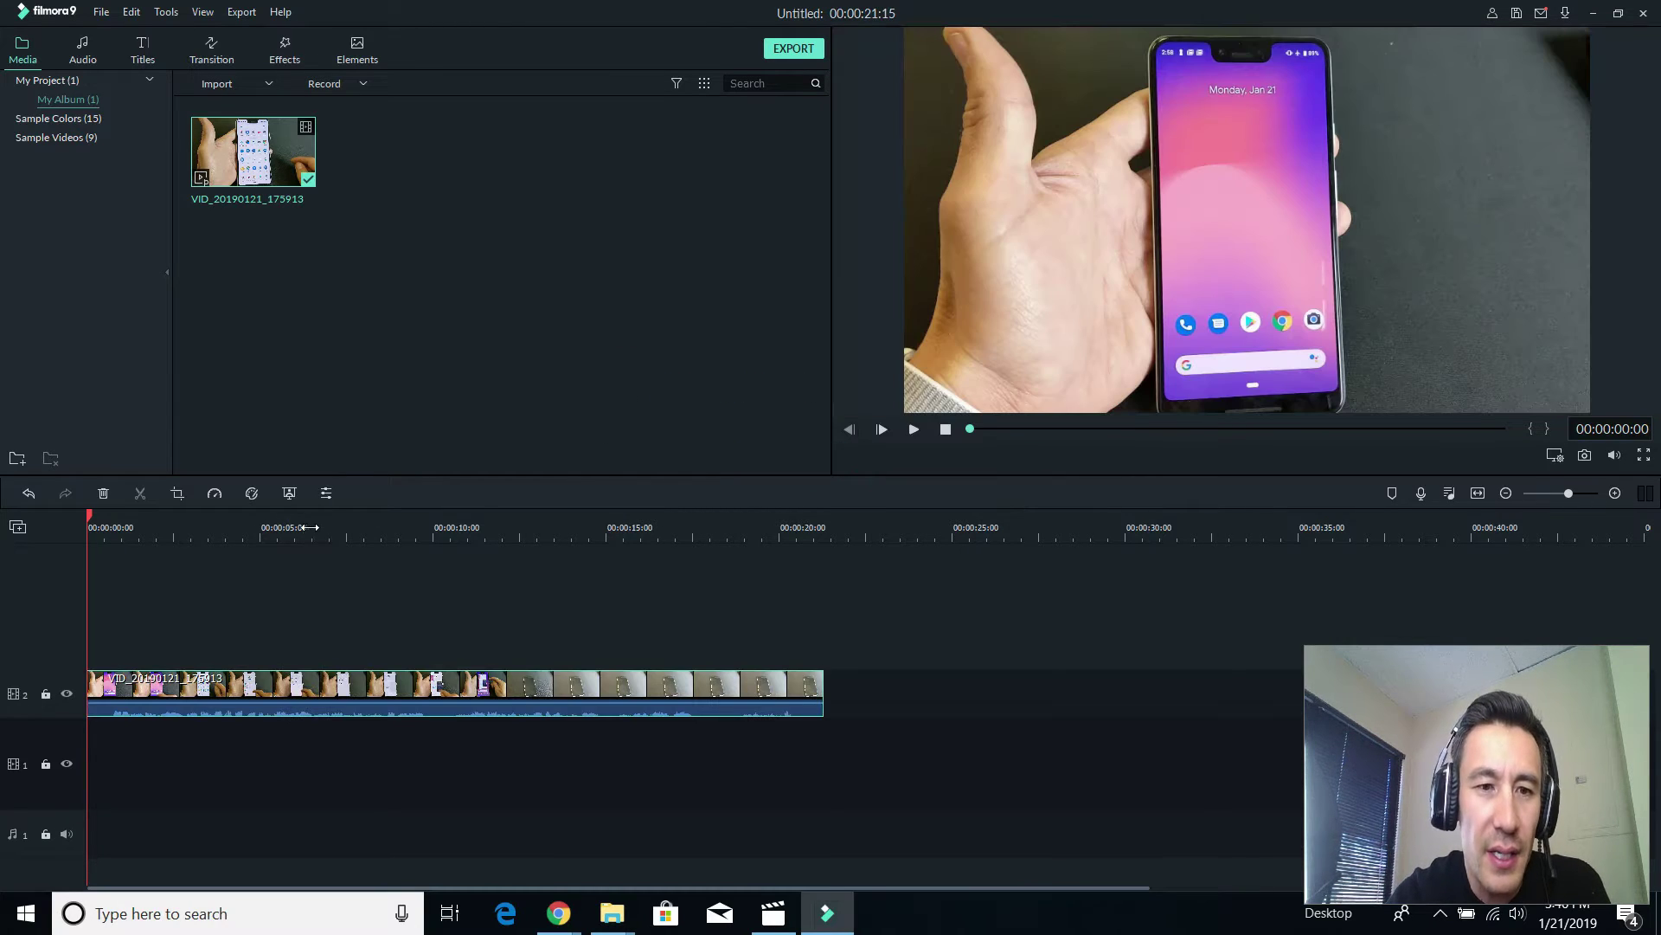
left_click(308, 527)
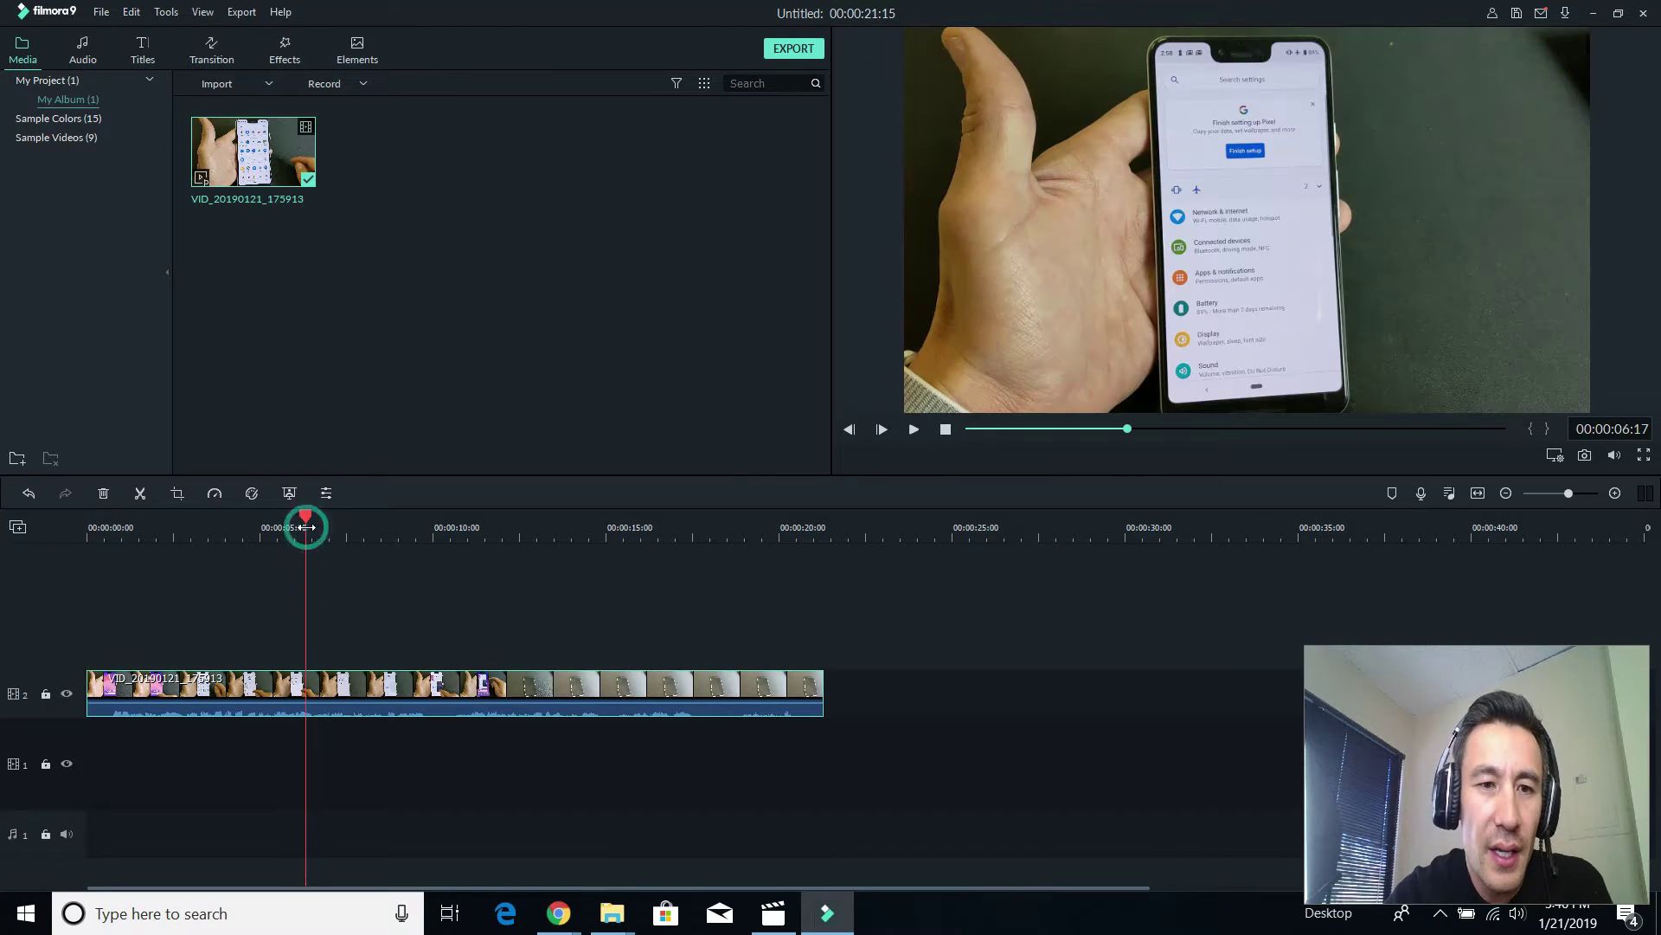
Split the clip at 00:00:09:02 on the Display settings screen
left_click(916, 427)
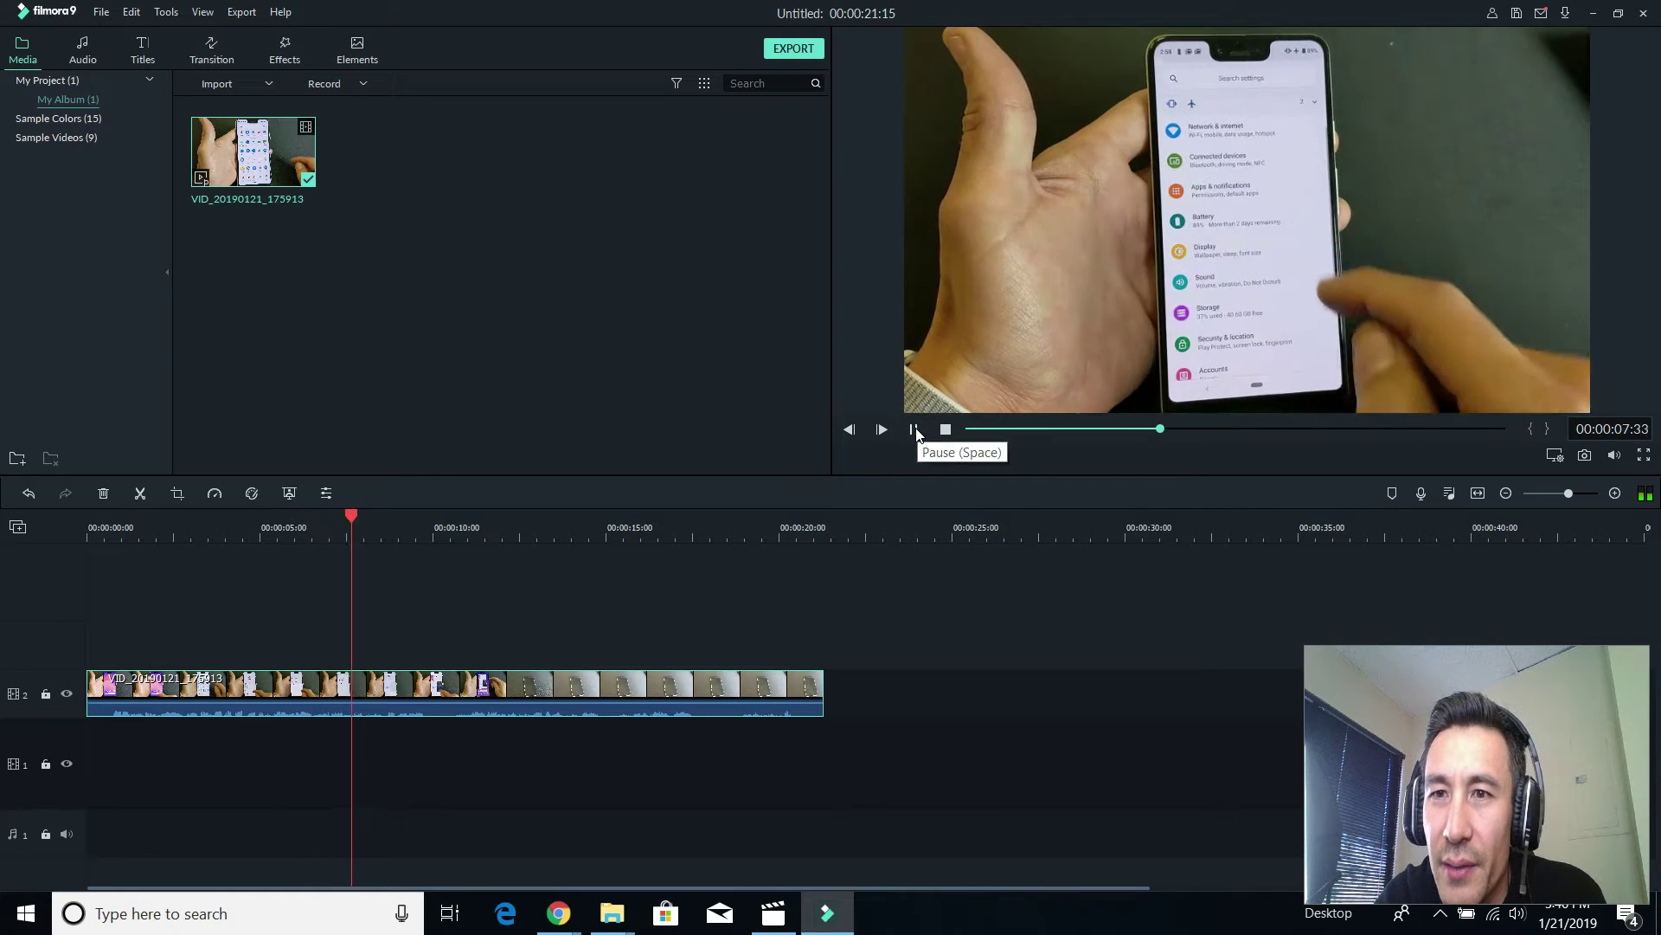
left_click(915, 428)
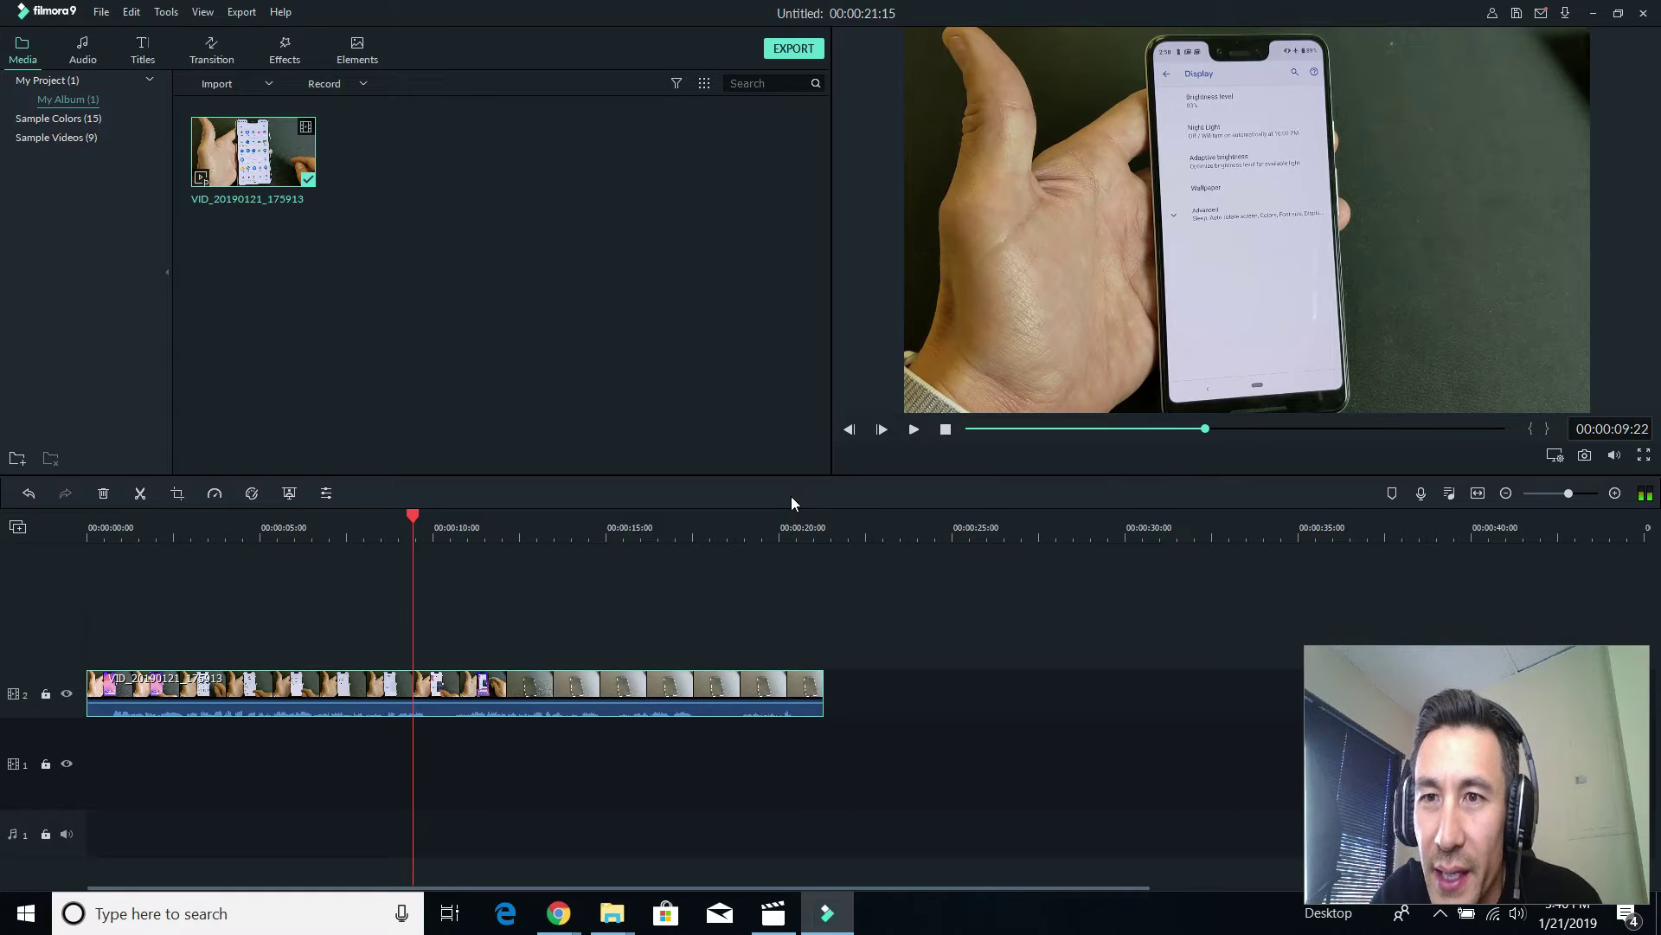
key("Left")
key("Left")
key("Left")
key("Left")
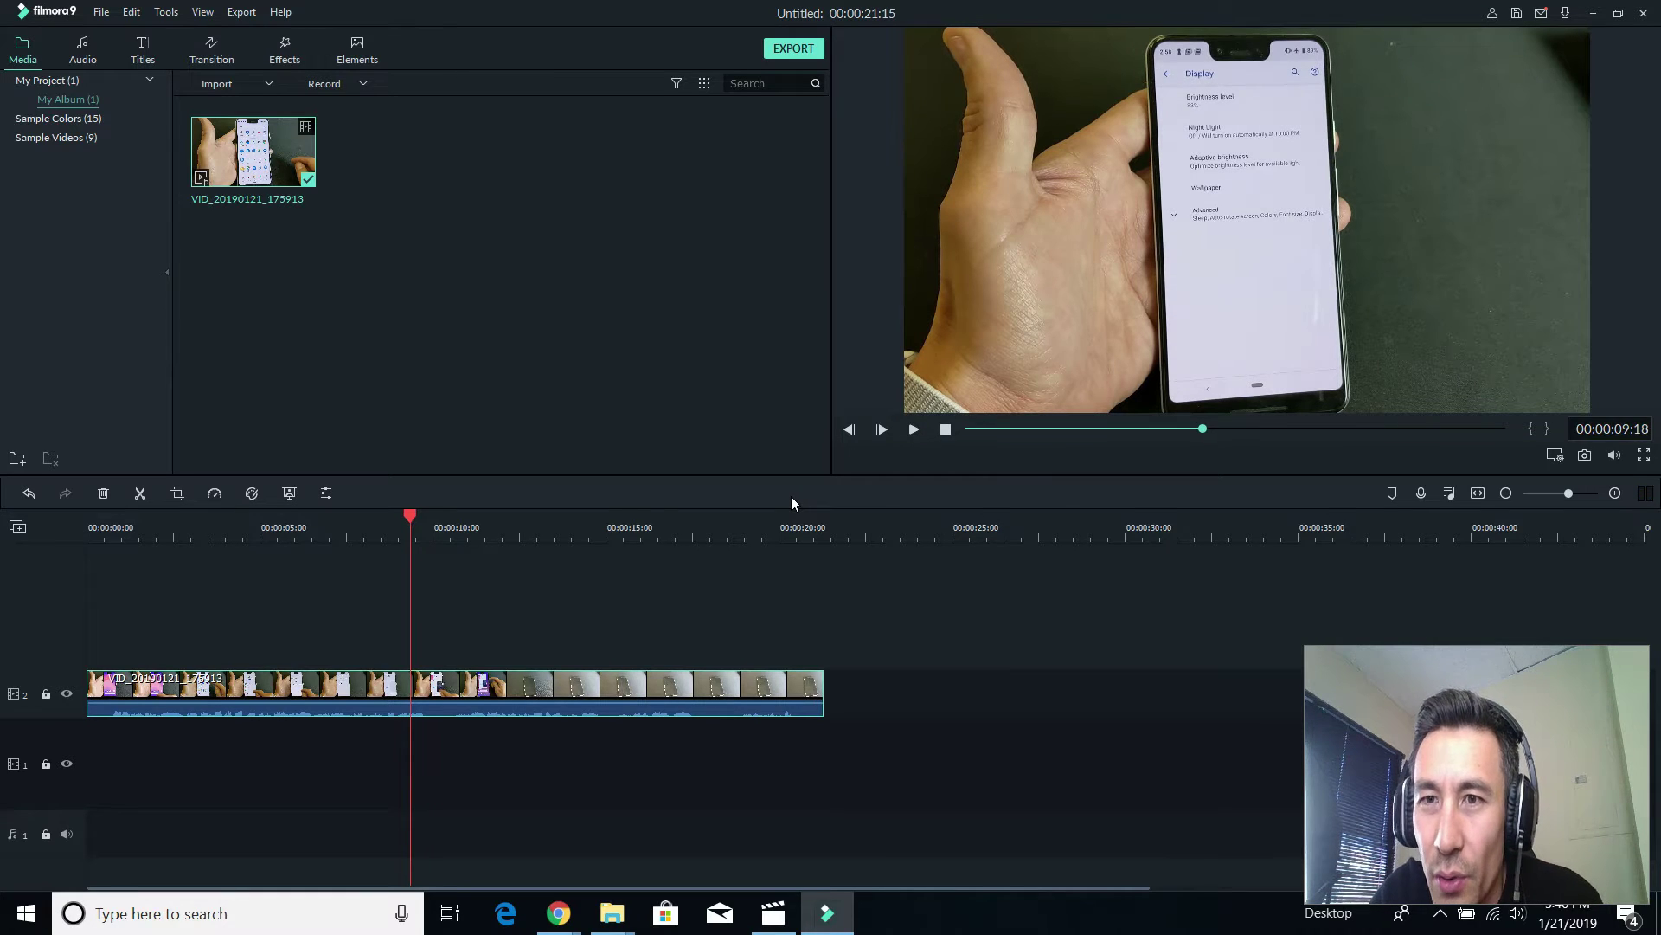
key("Left")
key("Left")
key("Left")
key("Left")
key("Left")
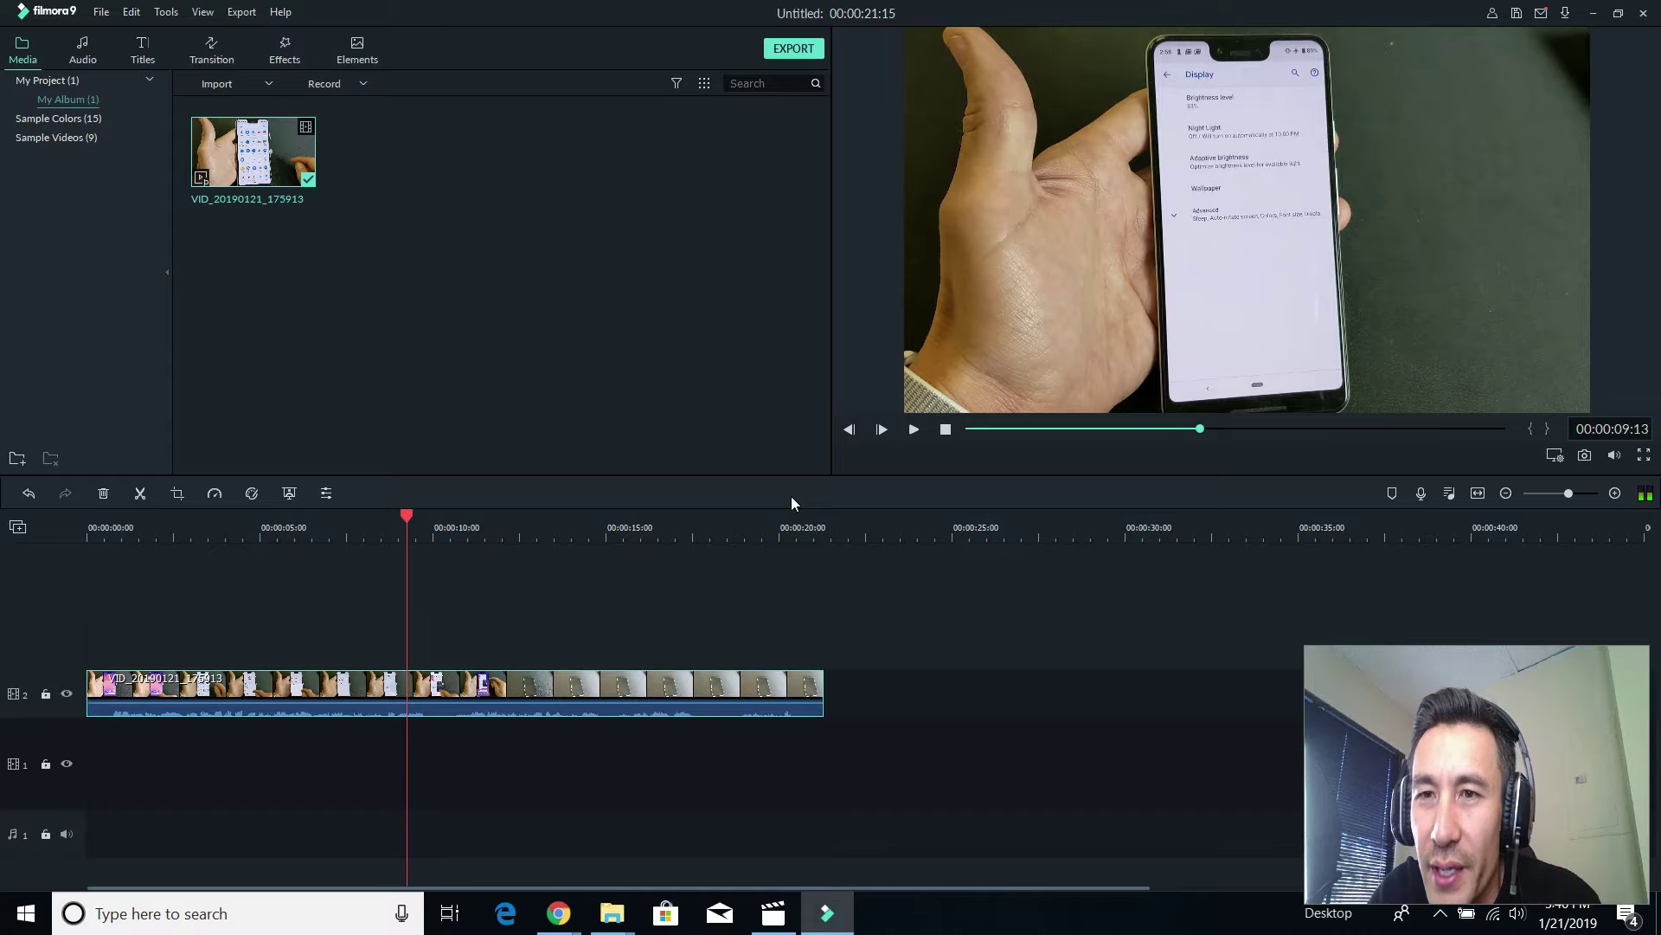
key("Left")
key("Left")
key("Left")
key("Left")
key("Left")
key("Left")
key("Left")
key("Left")
key("Left")
key("Left")
key("Left")
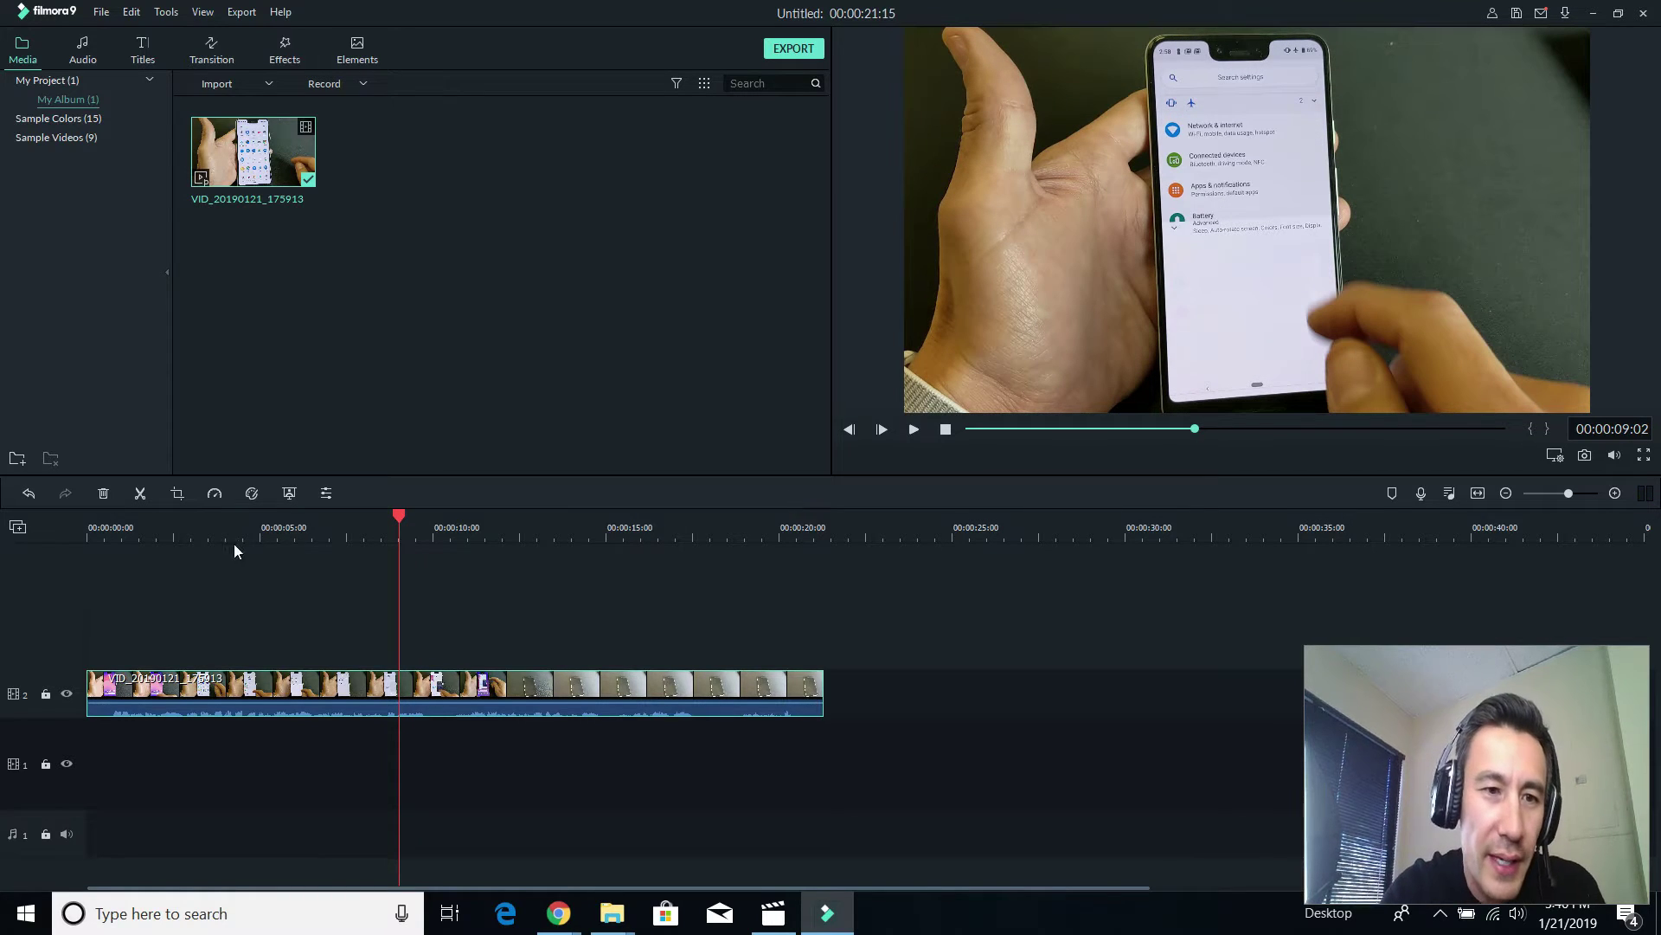
left_click(141, 494)
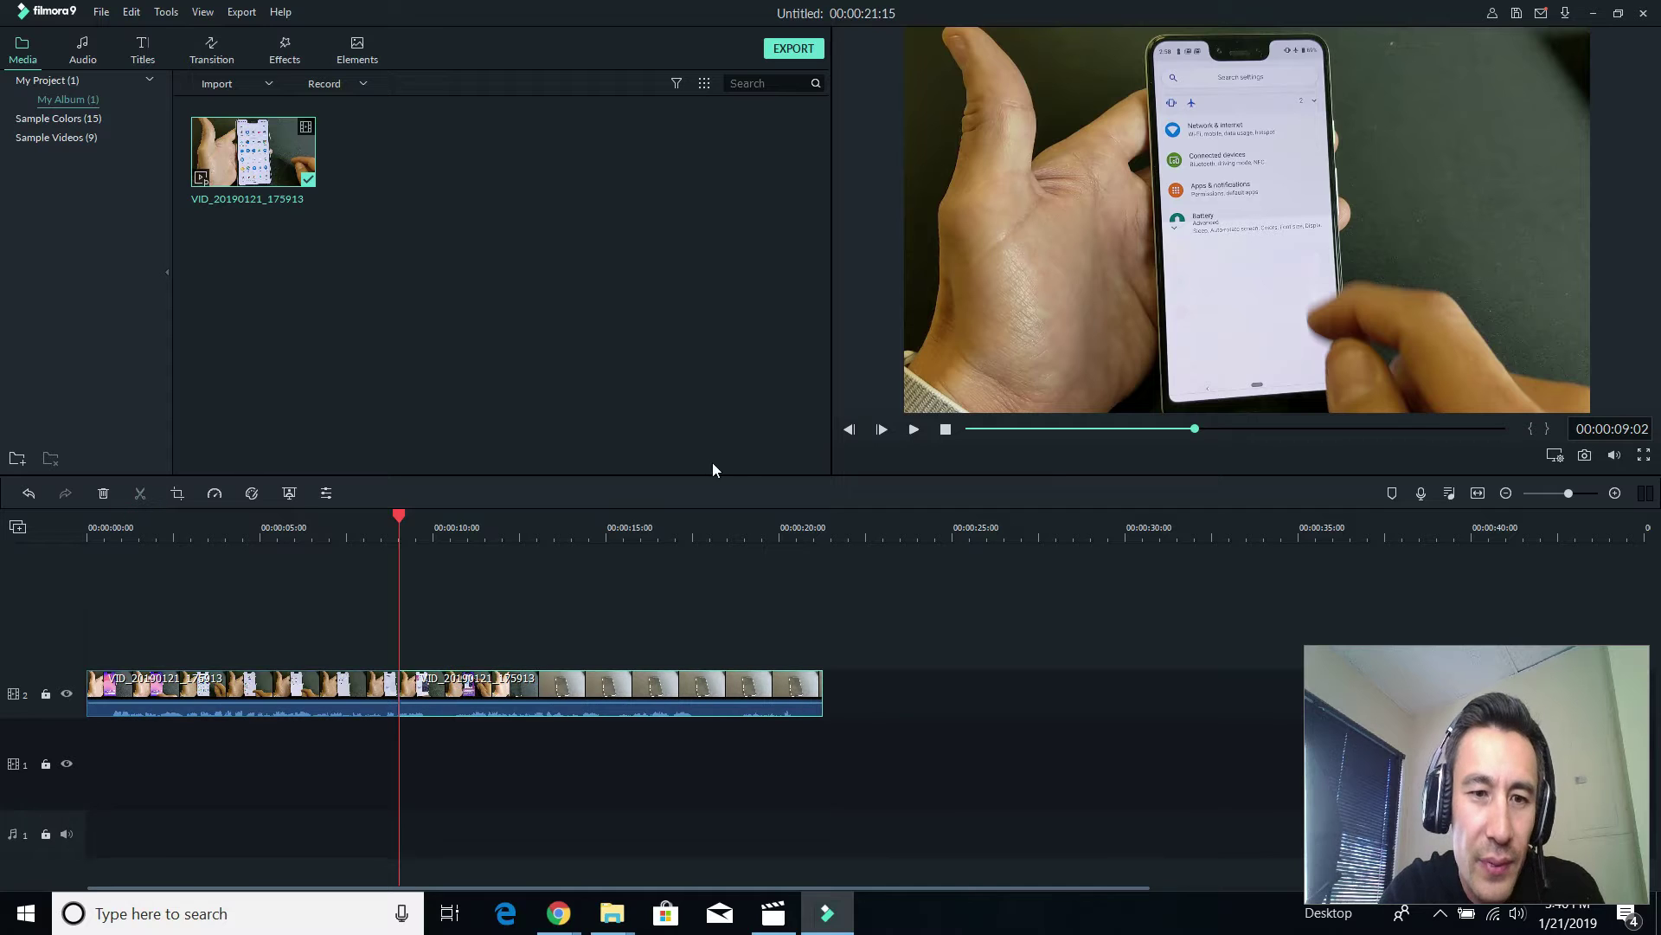
Split the clip again at 00:00:13:16
left_click(914, 430)
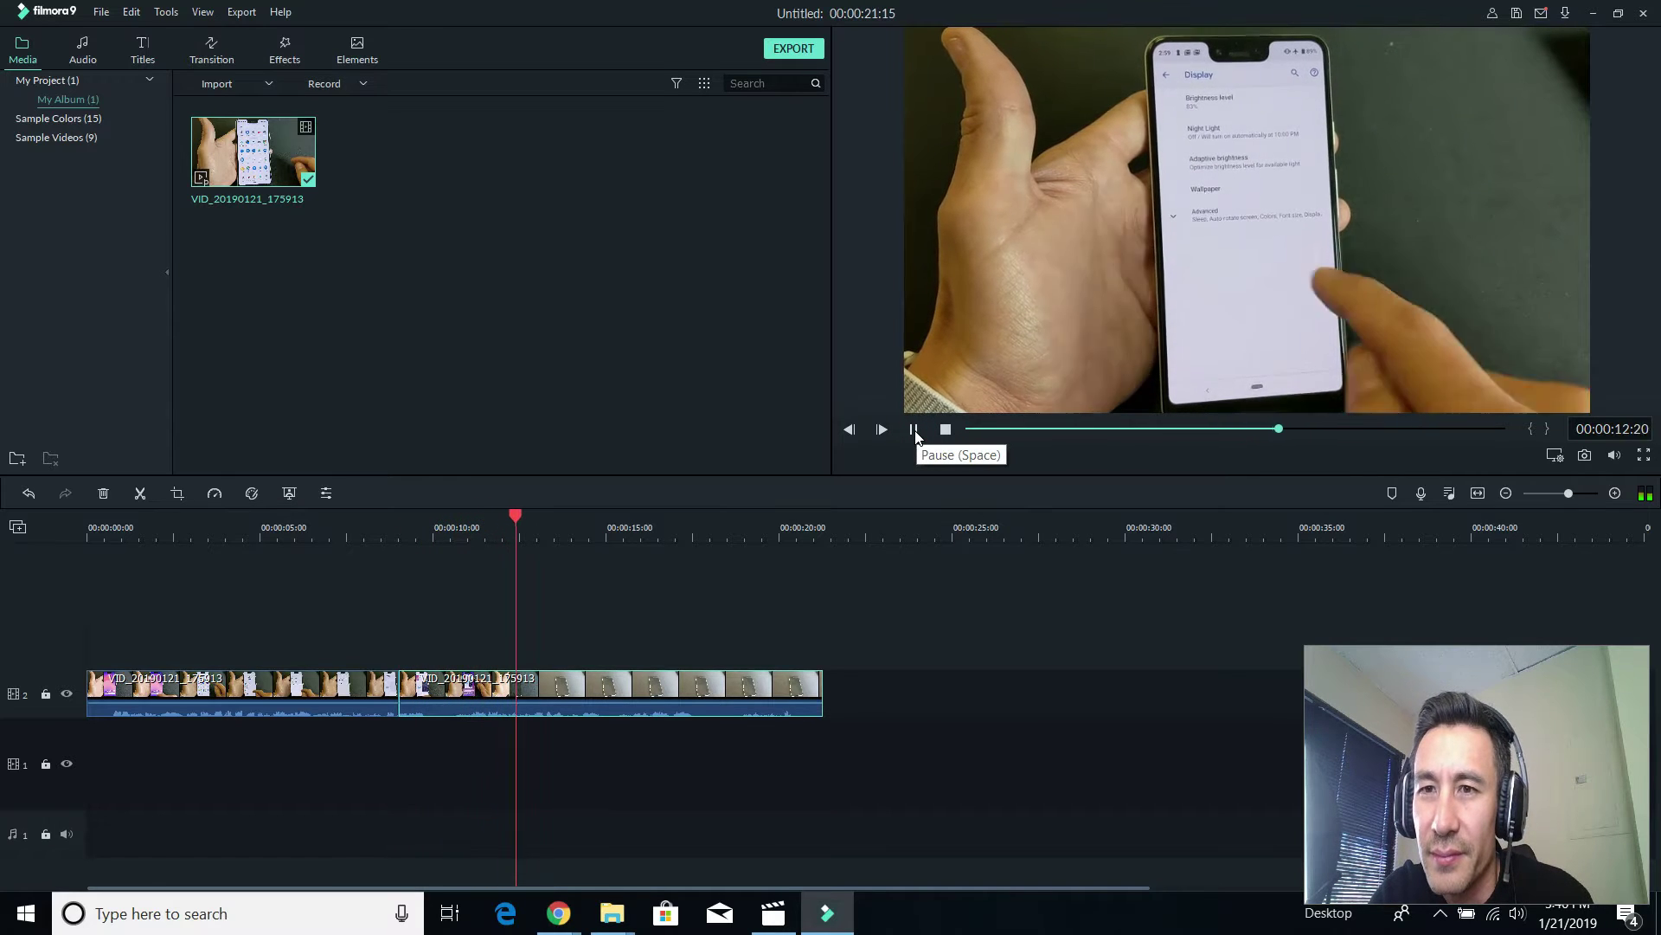
left_click(915, 430)
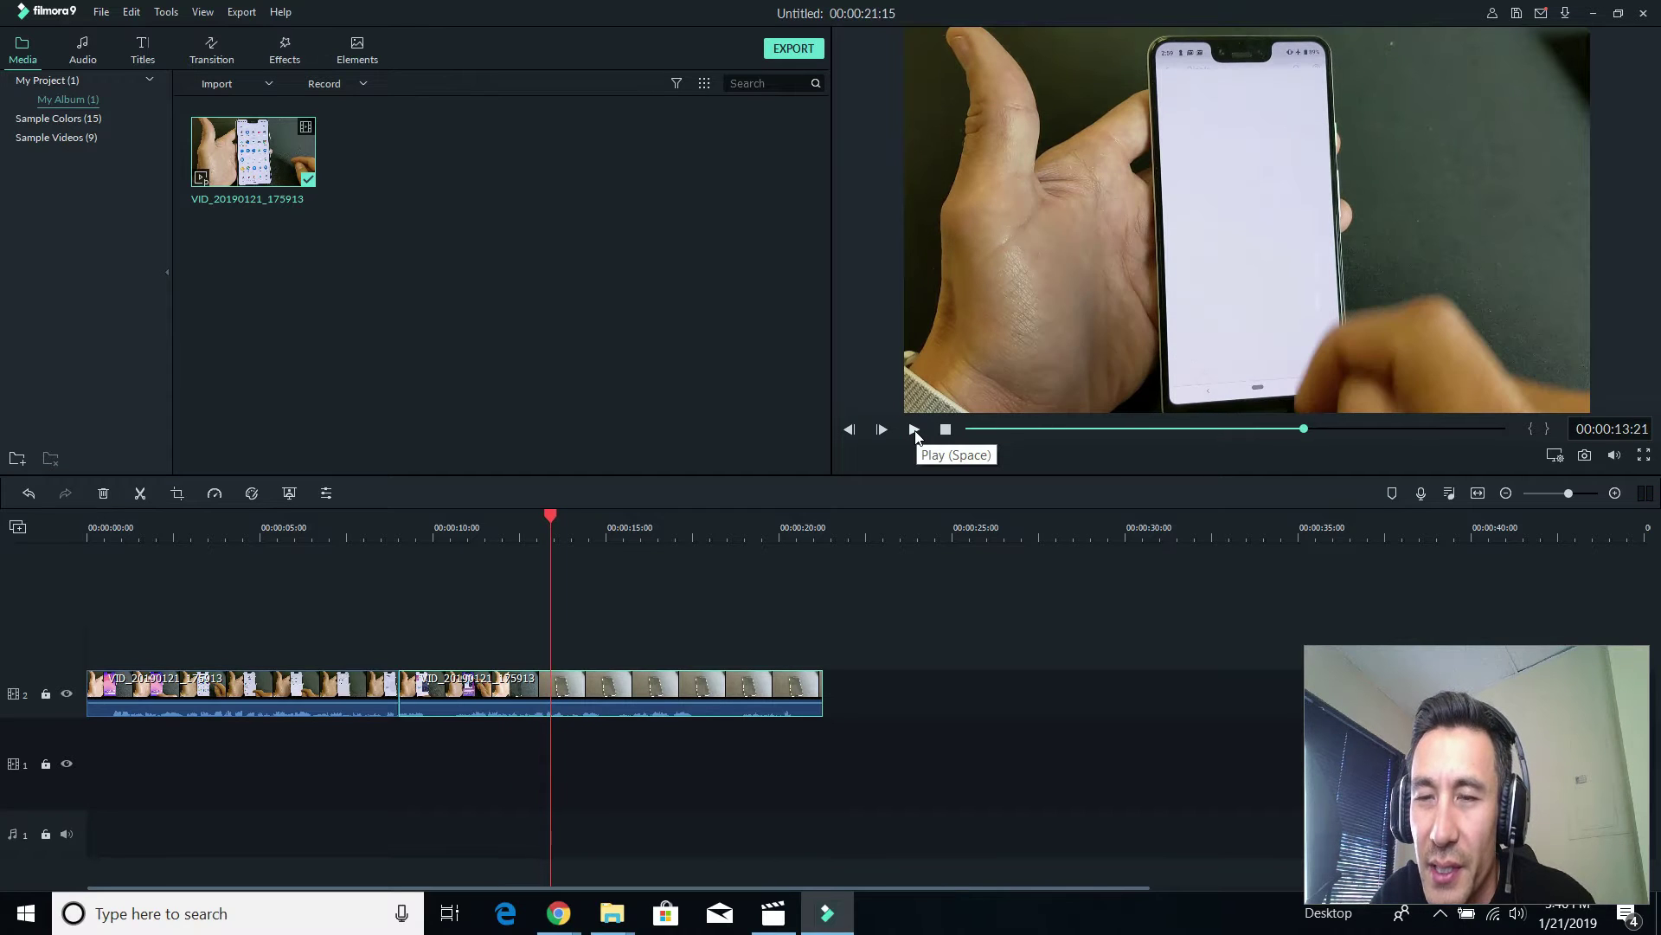
key("Left")
key("Left")
key("Left")
key("Left")
key("Left")
key("Left")
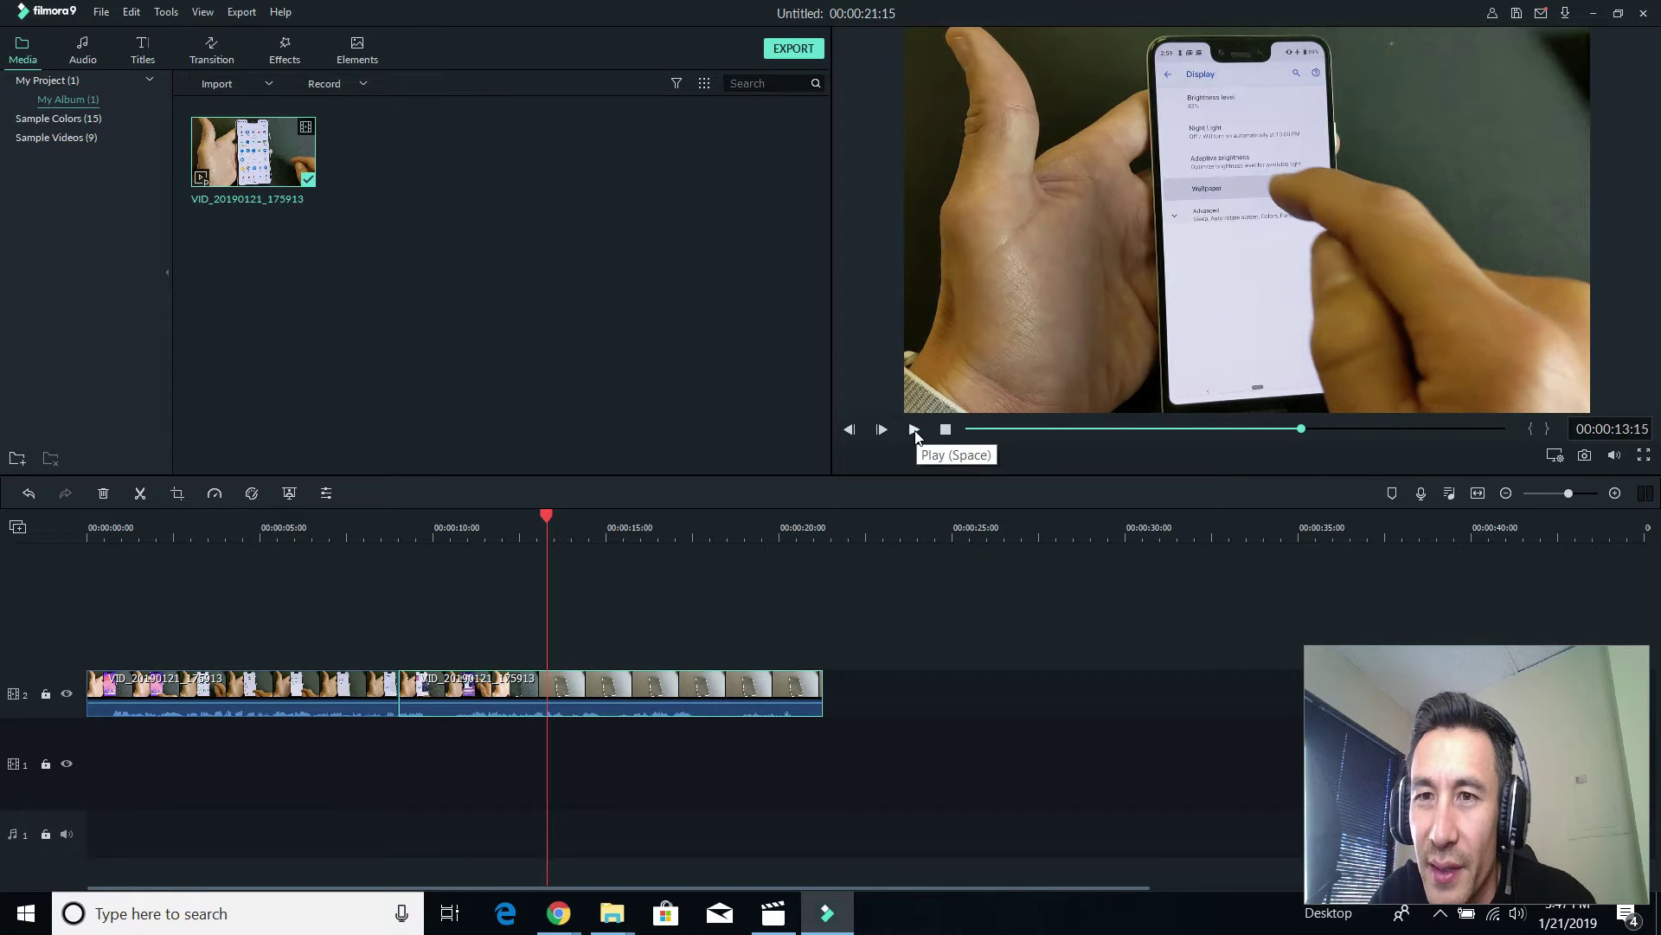
key("Right")
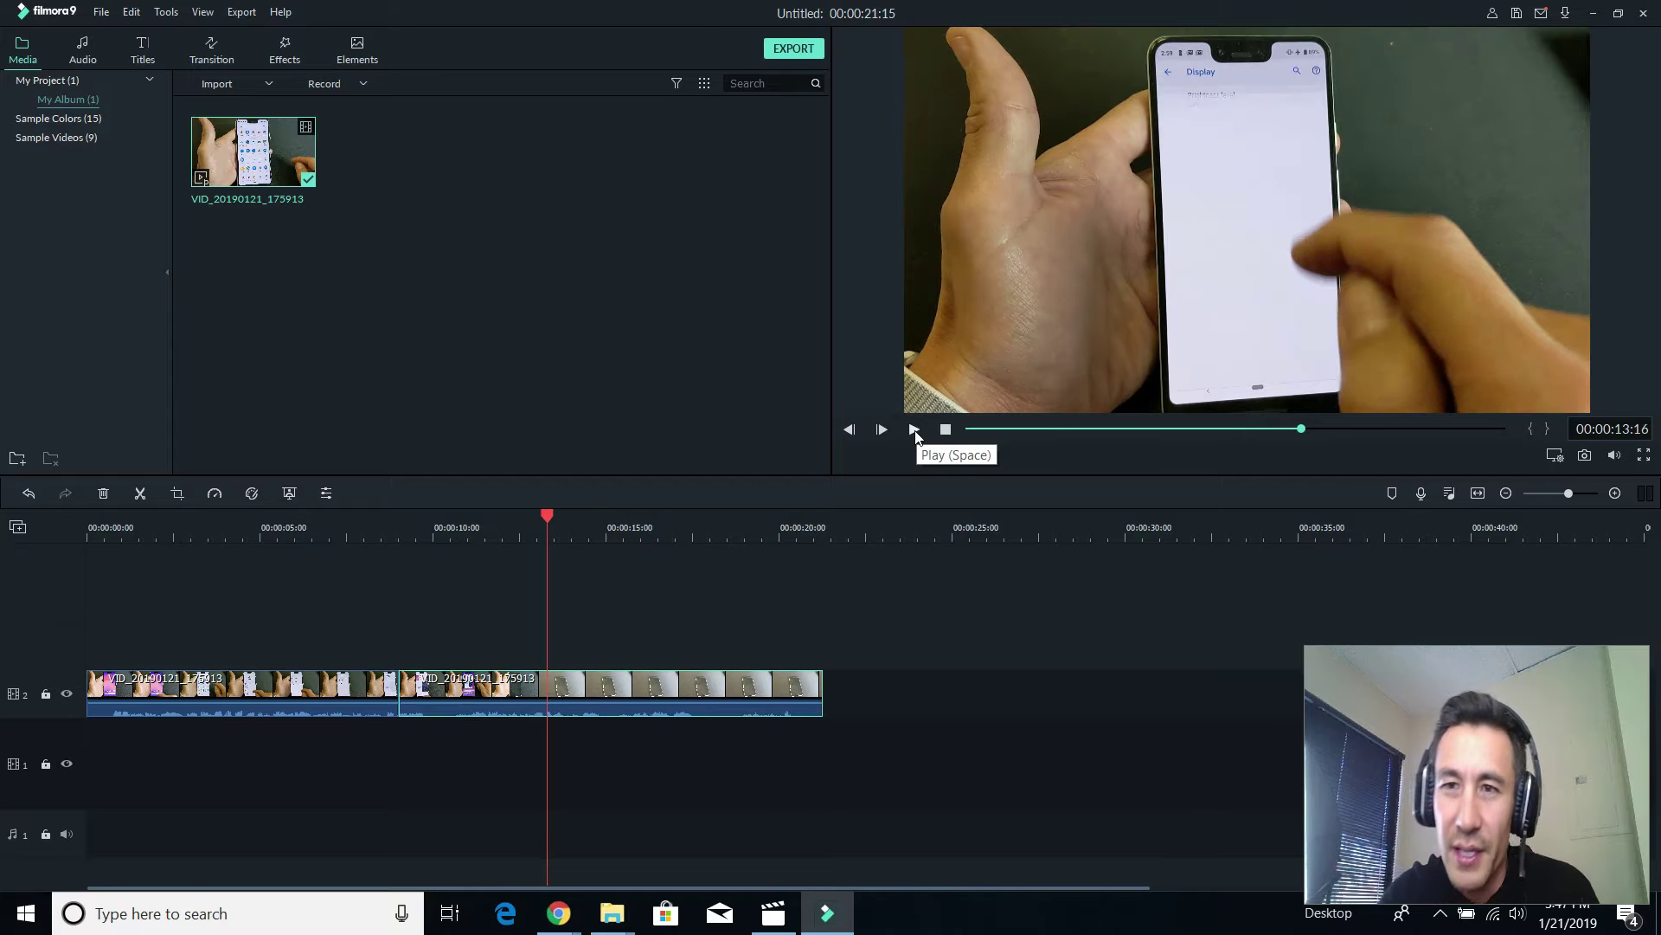
left_click(140, 494)
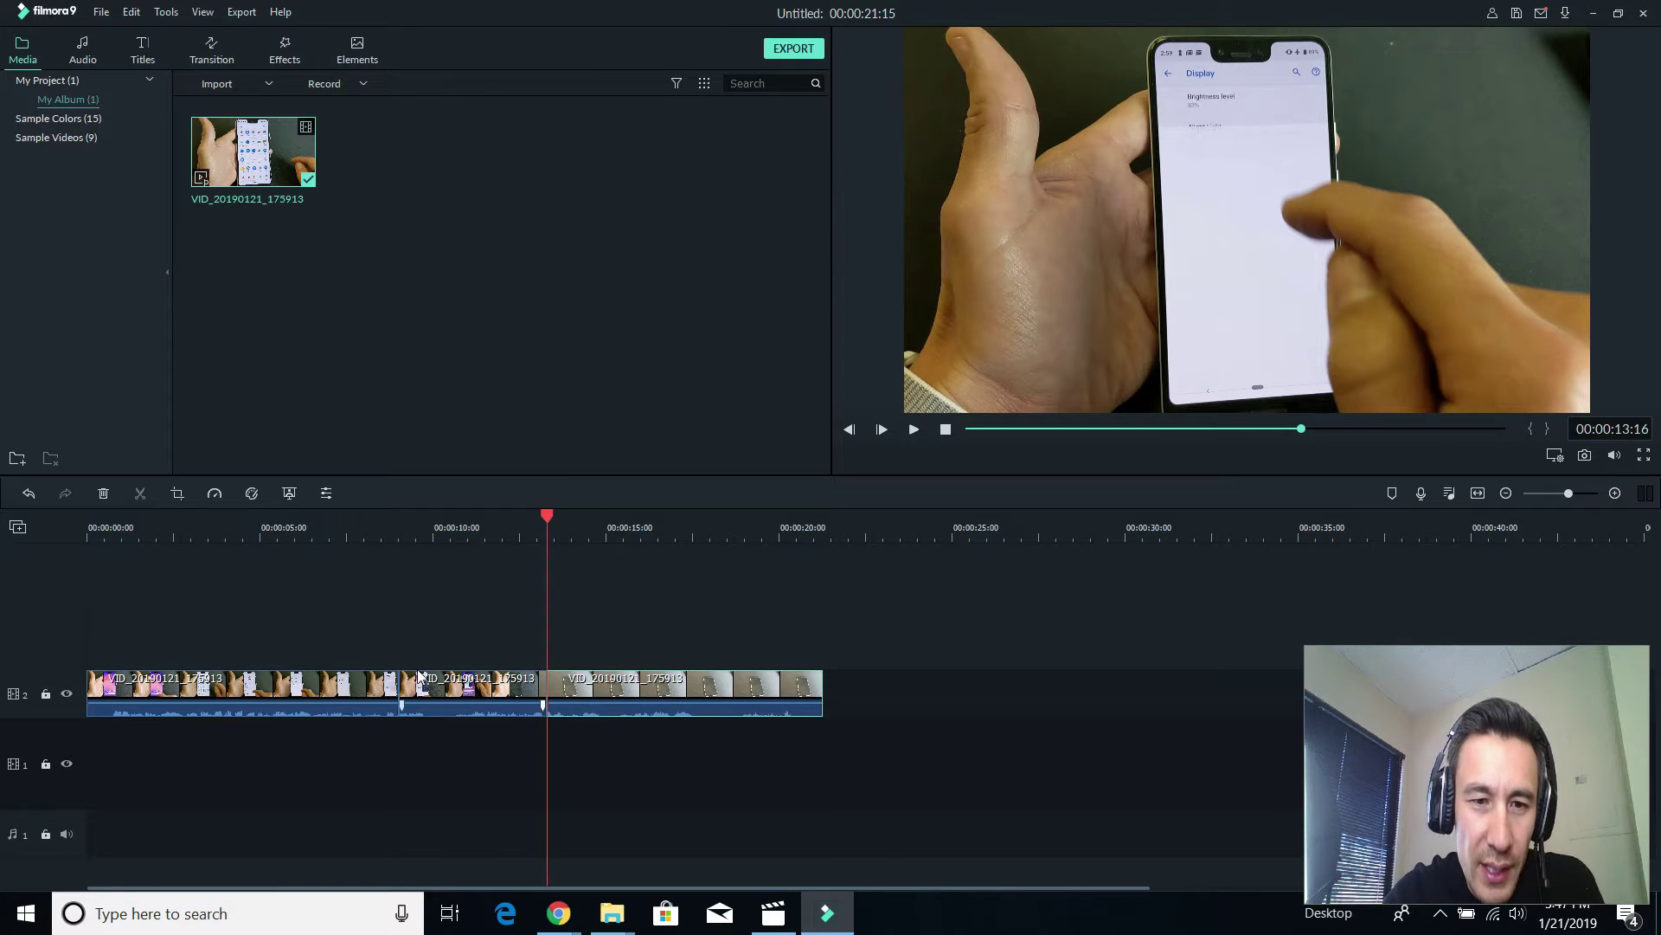
Check the three resulting clips, leaving the middle one selected, and browse Utility effects
left_click(342, 684)
left_click(450, 683)
left_click(606, 684)
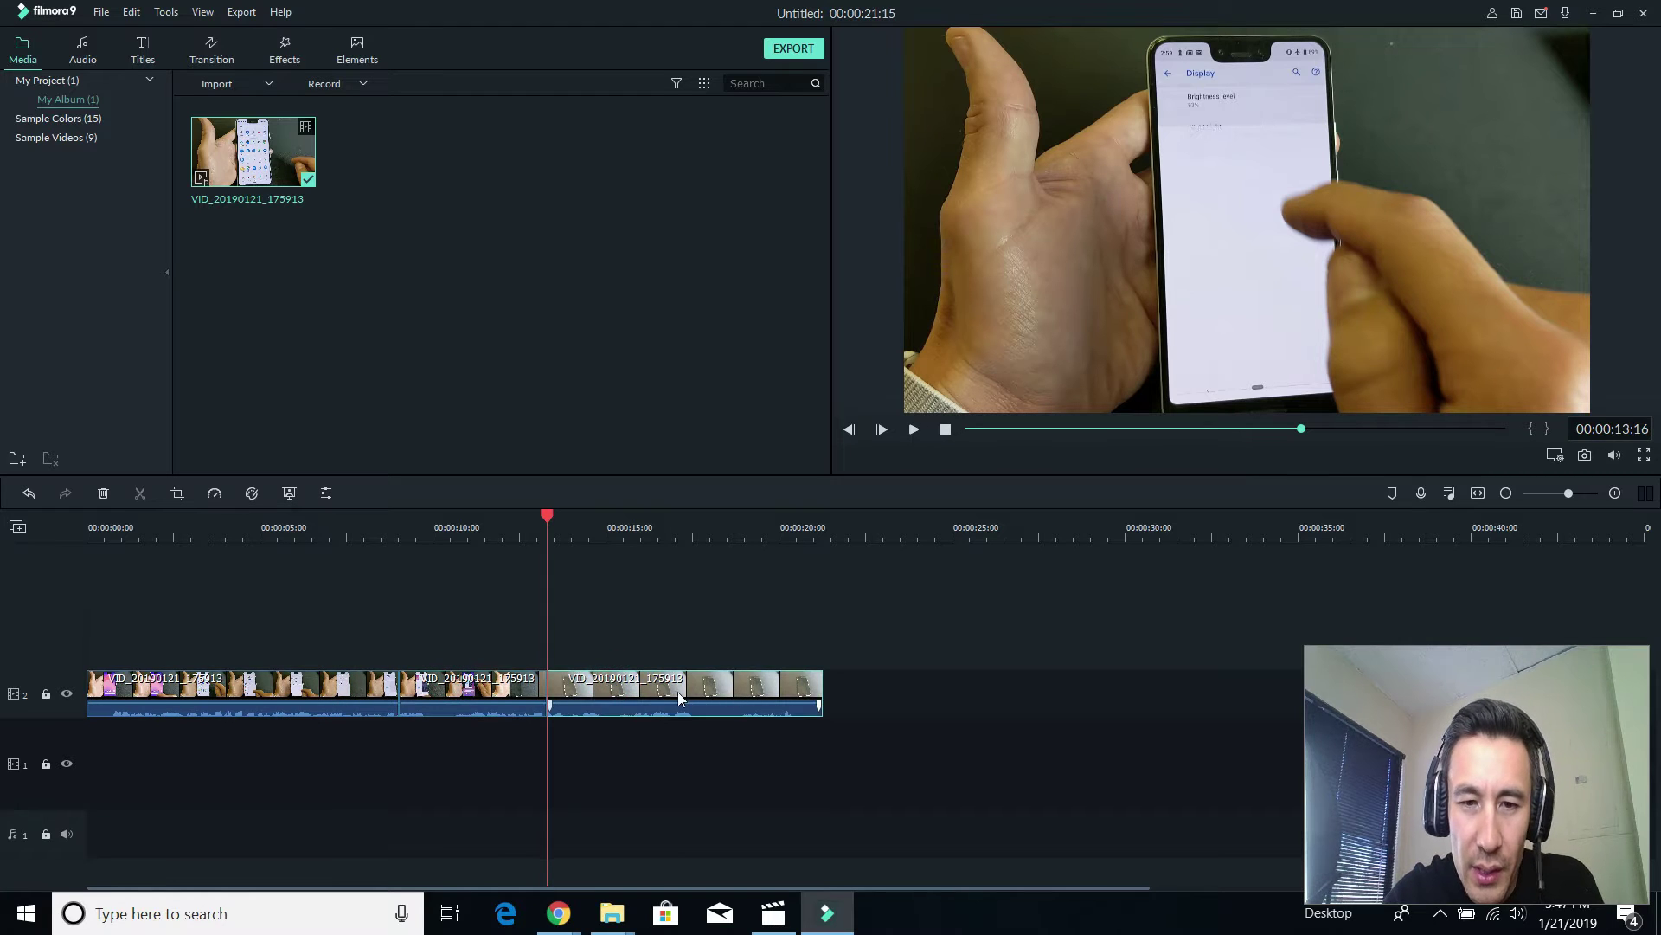
left_click(496, 688)
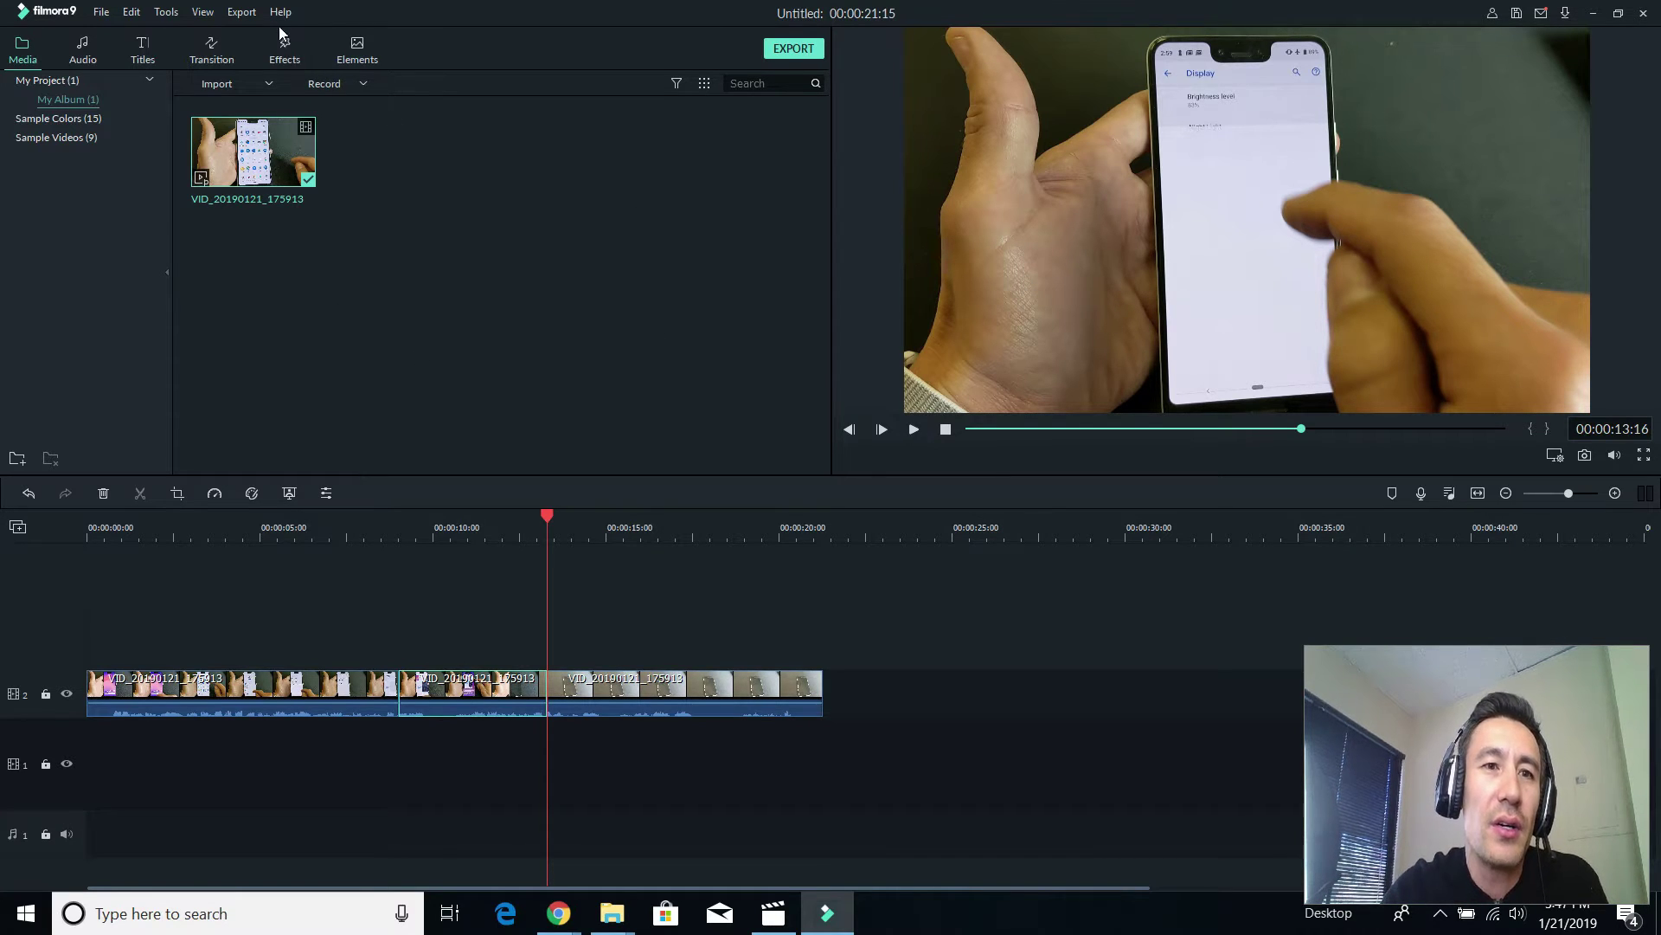
left_click(286, 52)
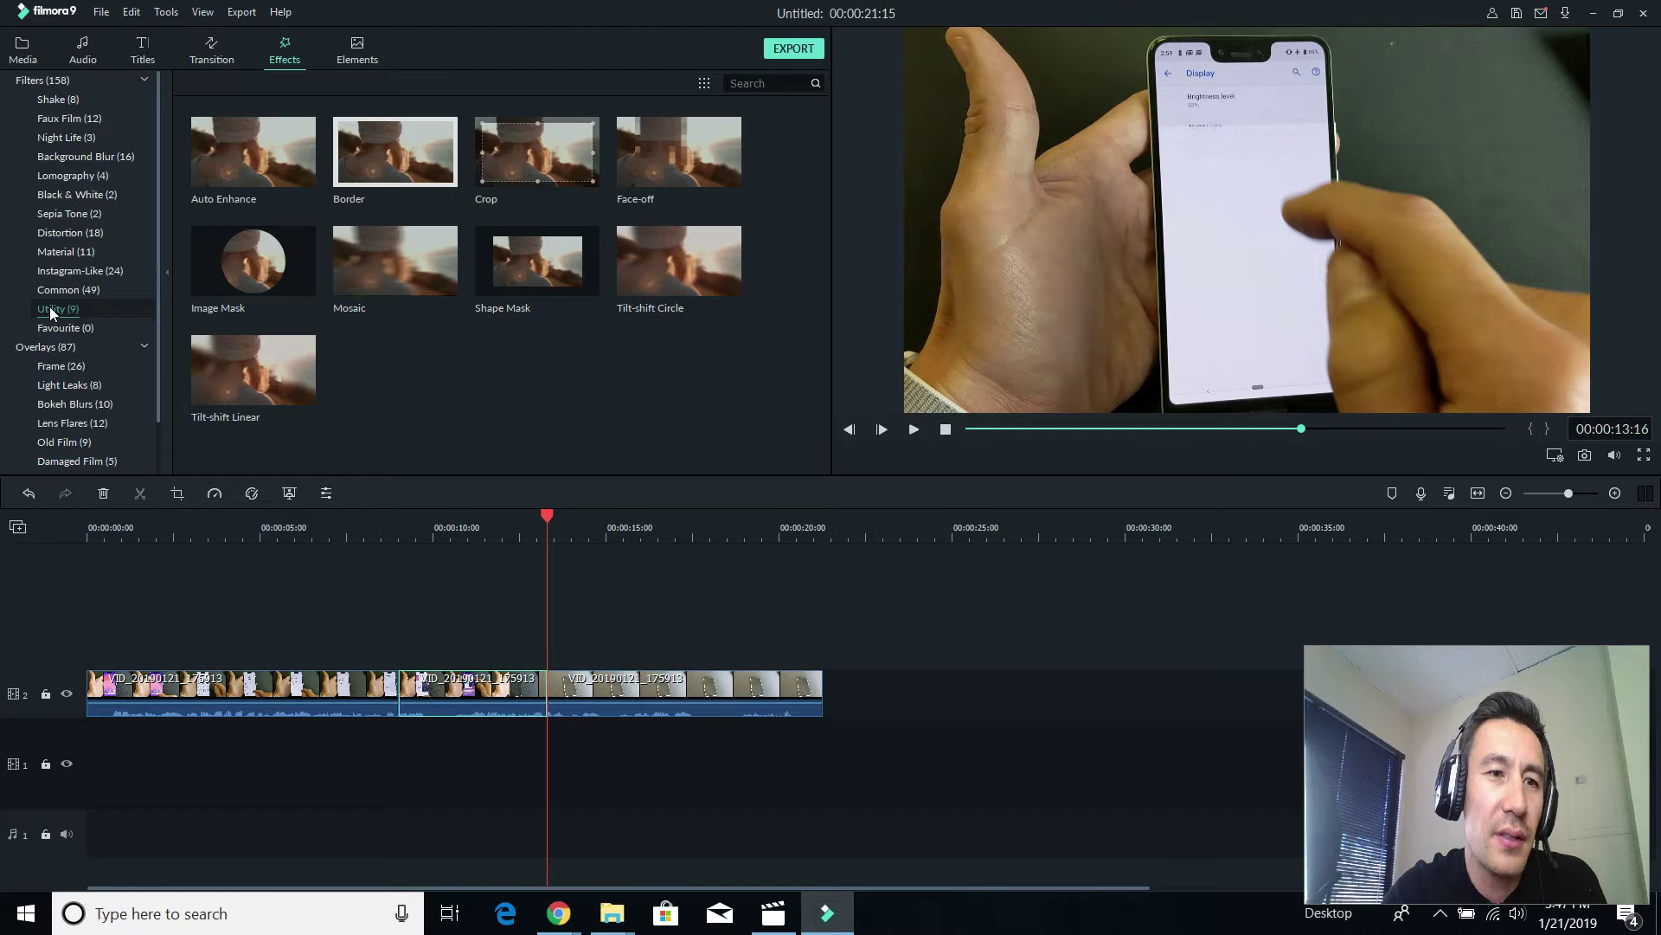
Drag the Utility Mosaic effect onto the track above the middle clip
left_click(425, 286)
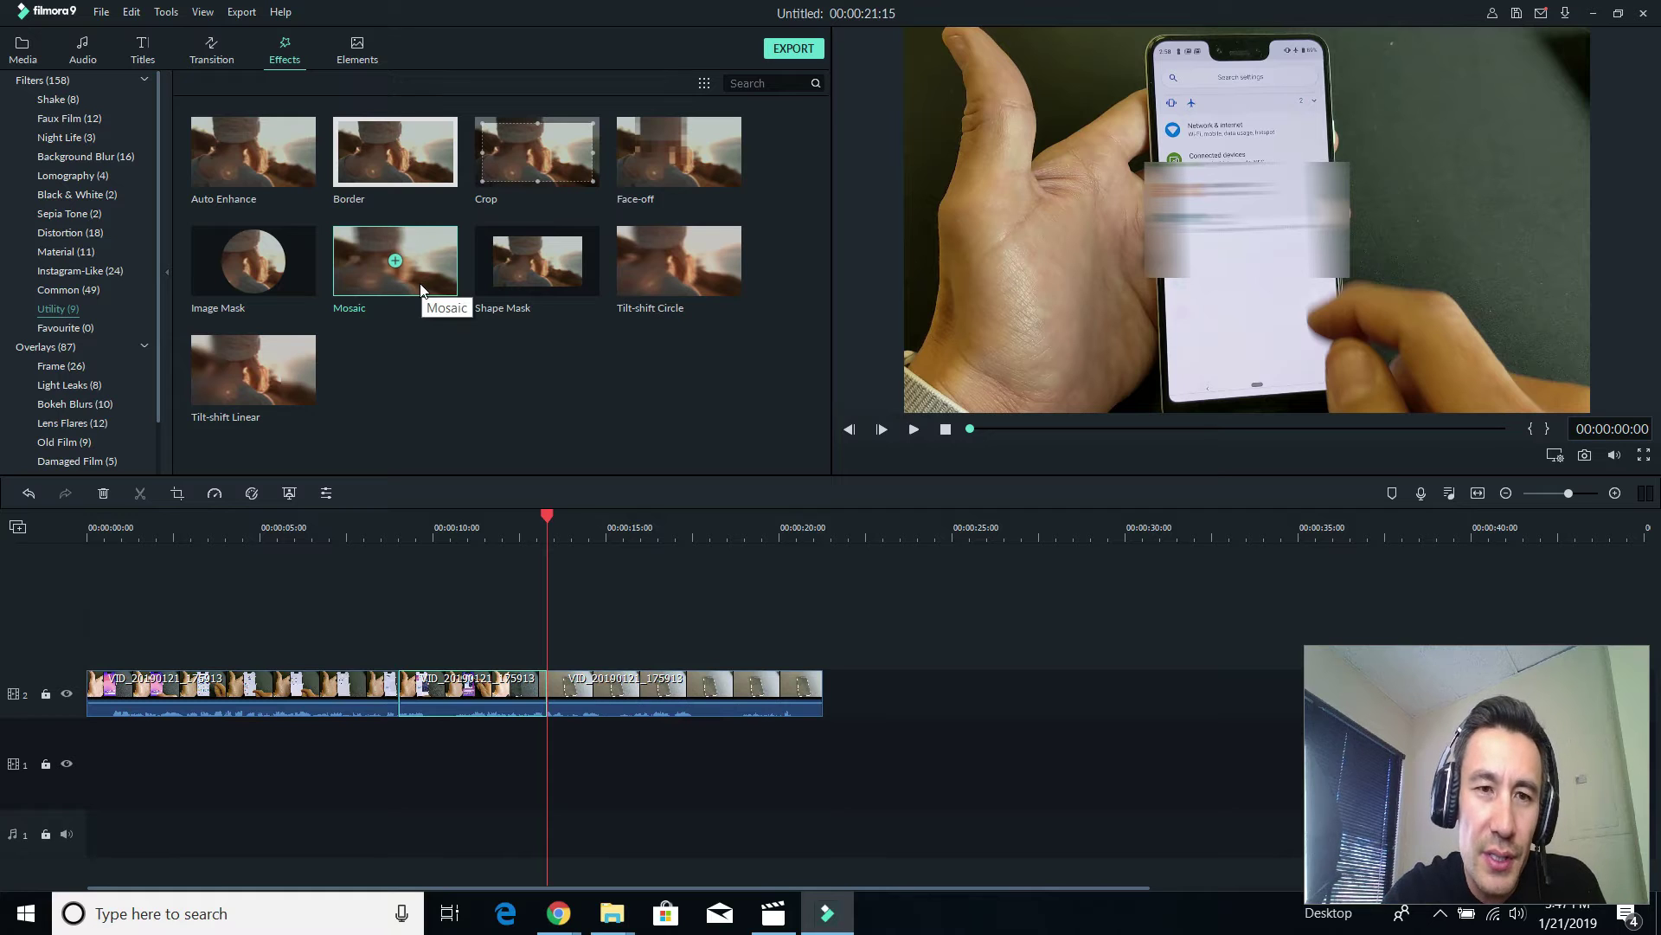
left_click_drag(422, 288, 397, 750)
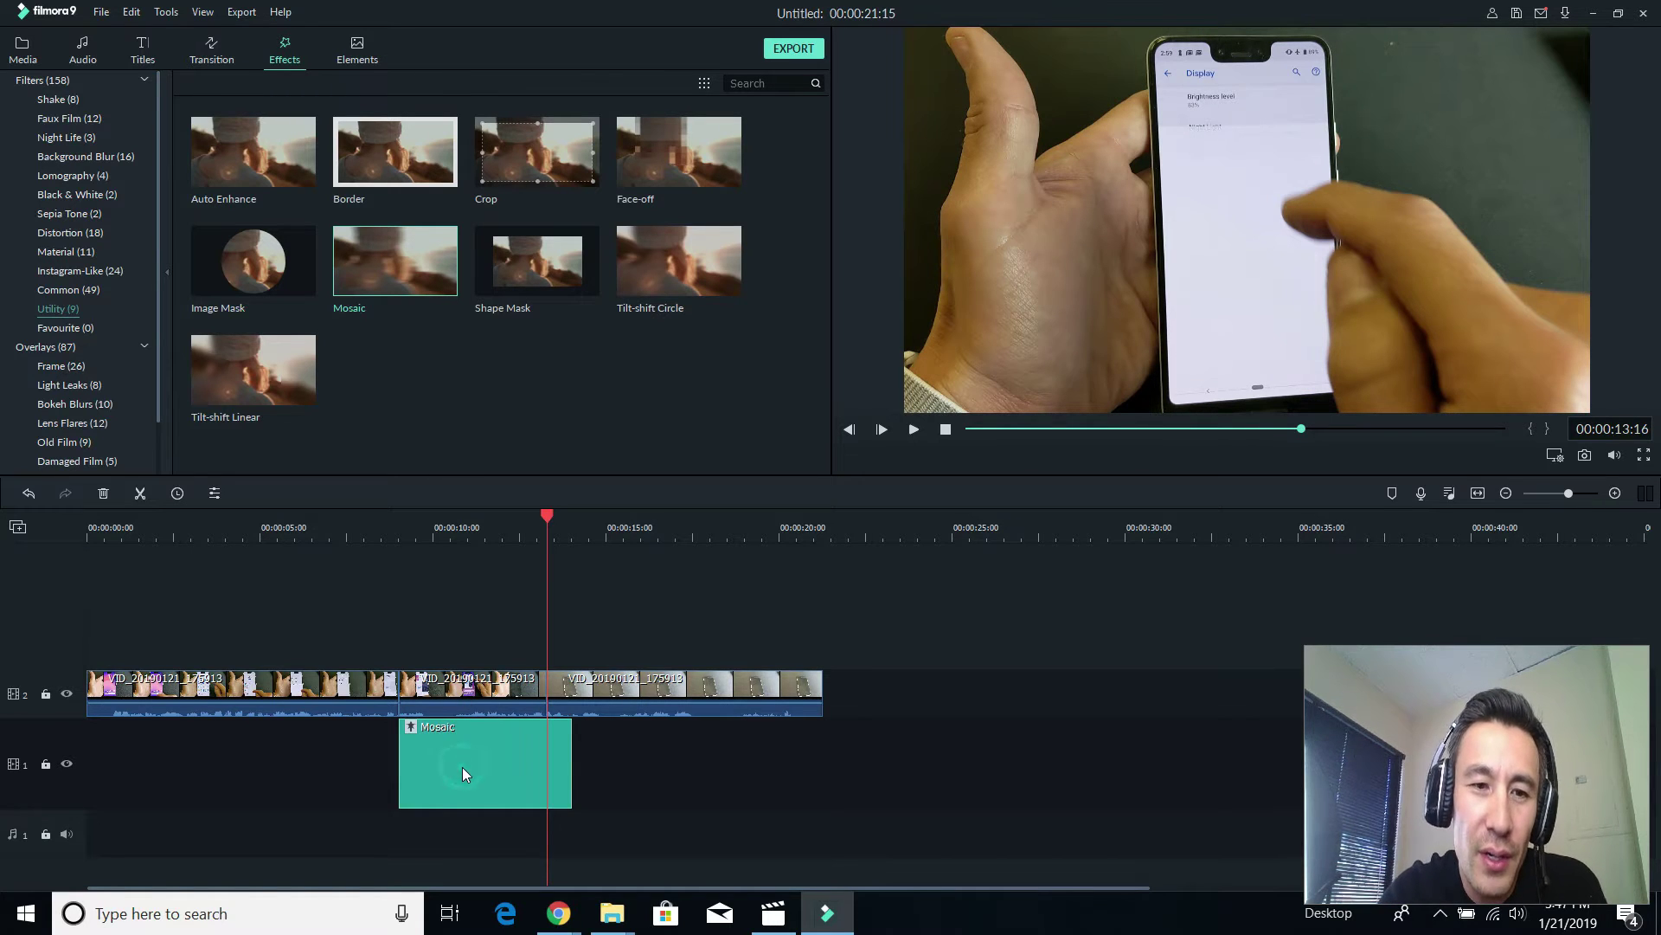
left_click_drag(463, 766, 462, 641)
Trim the Mosaic effect clip's right edge so it ends with the middle video clip
left_click(547, 515)
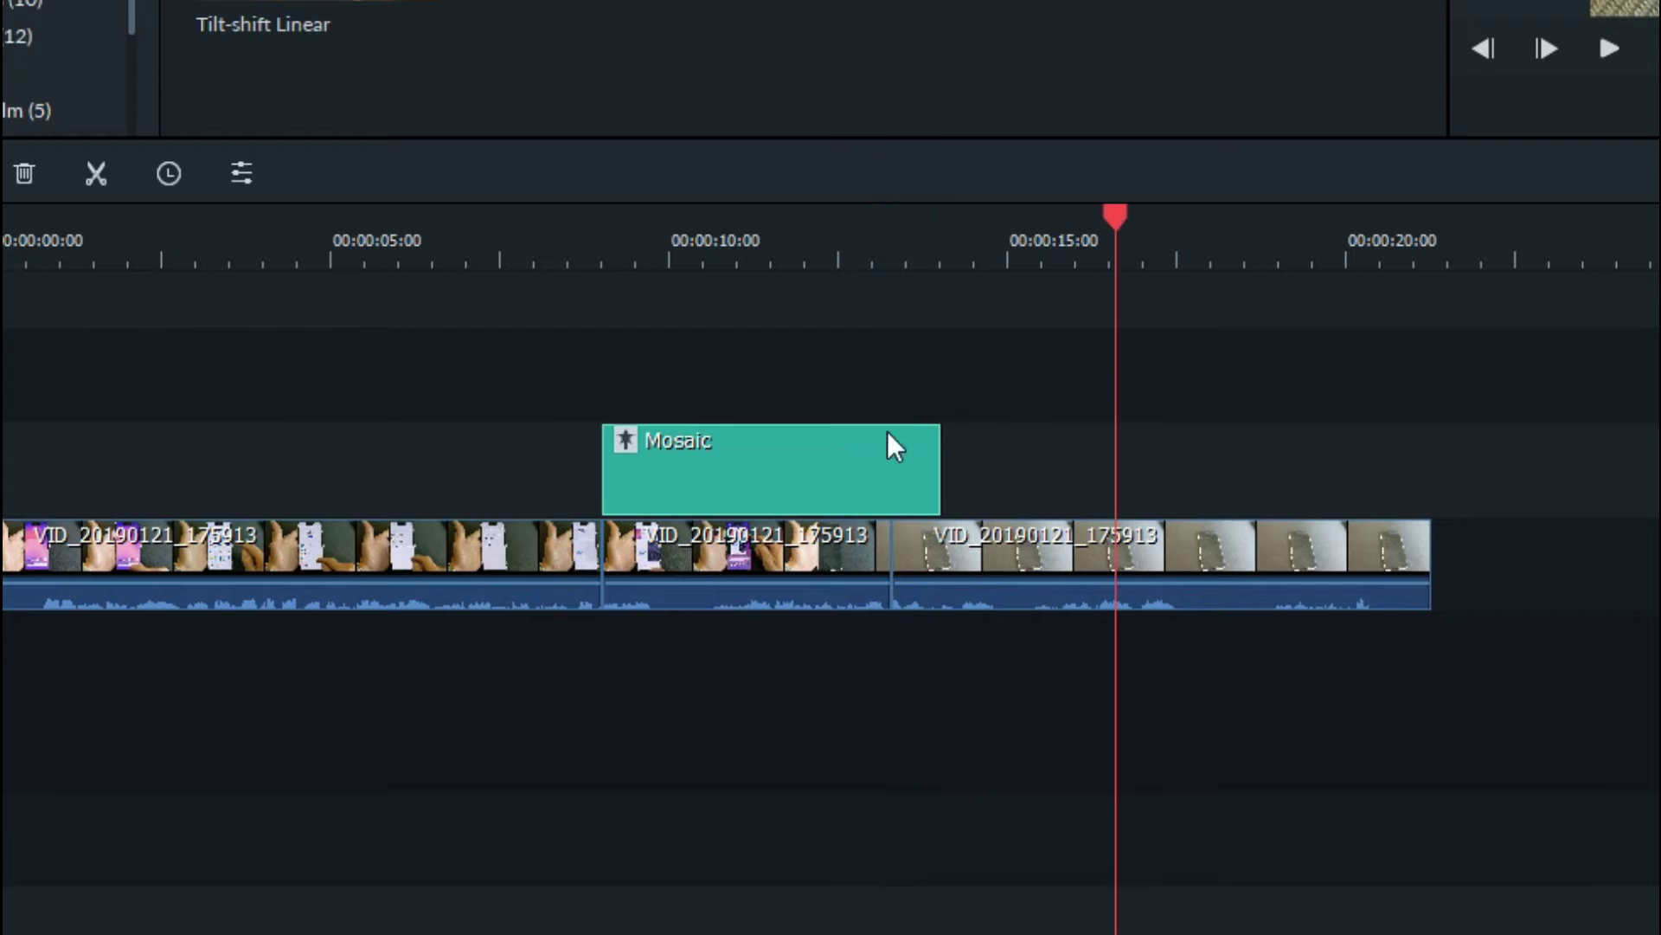
left_click(807, 471)
left_click(780, 542)
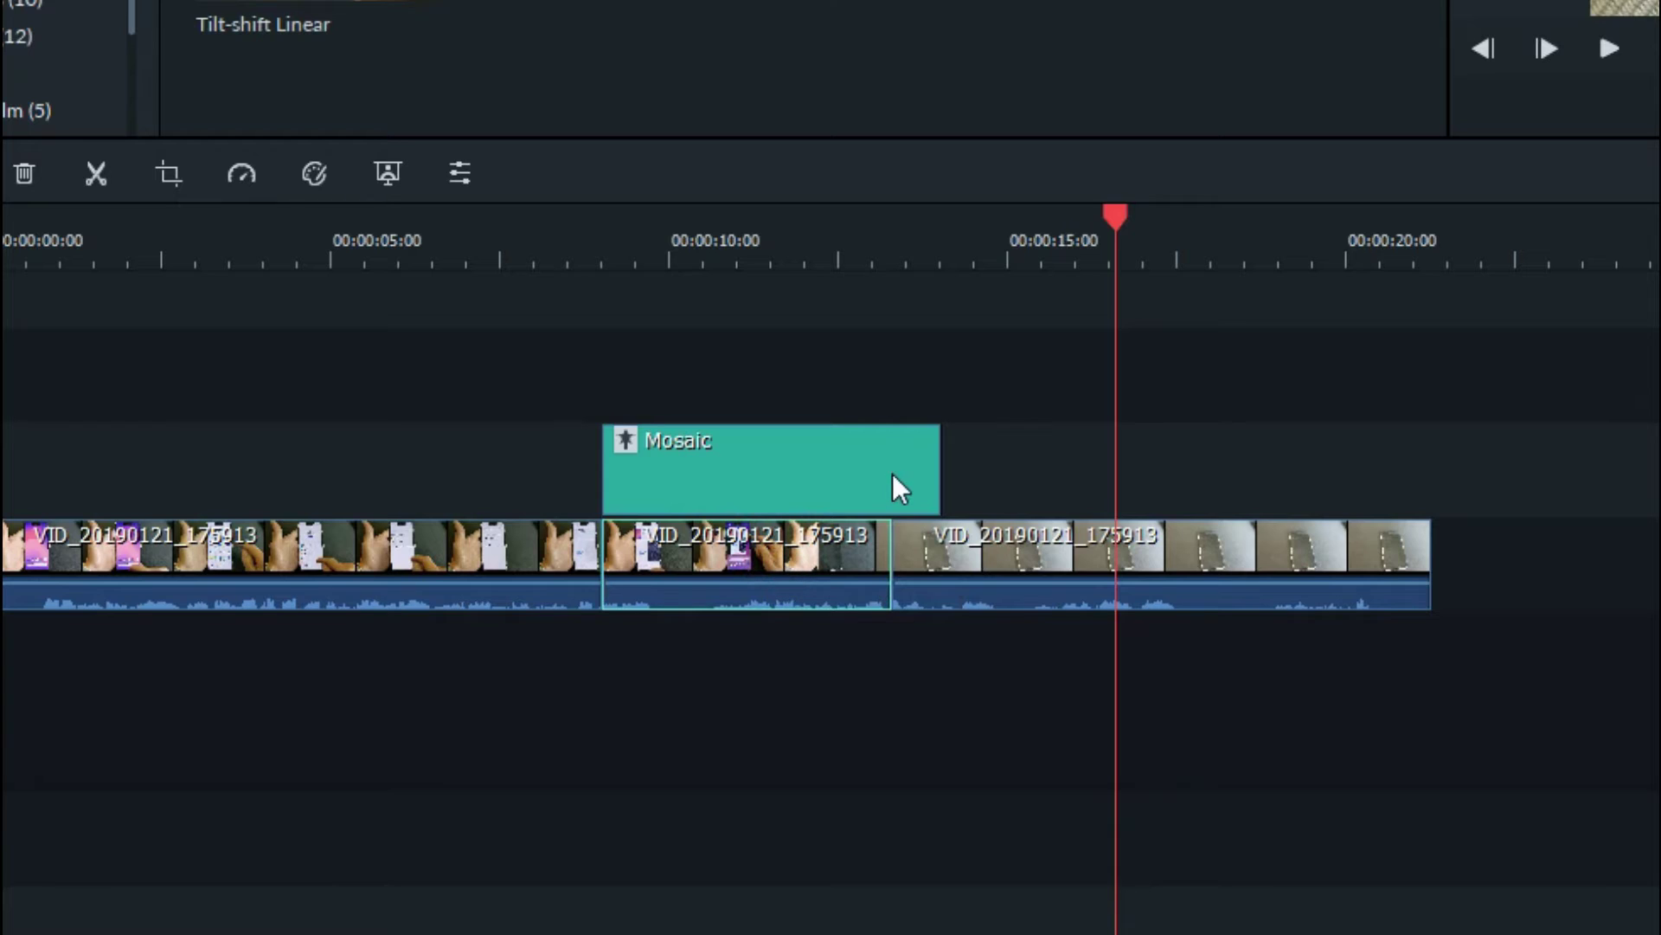
left_click(917, 459)
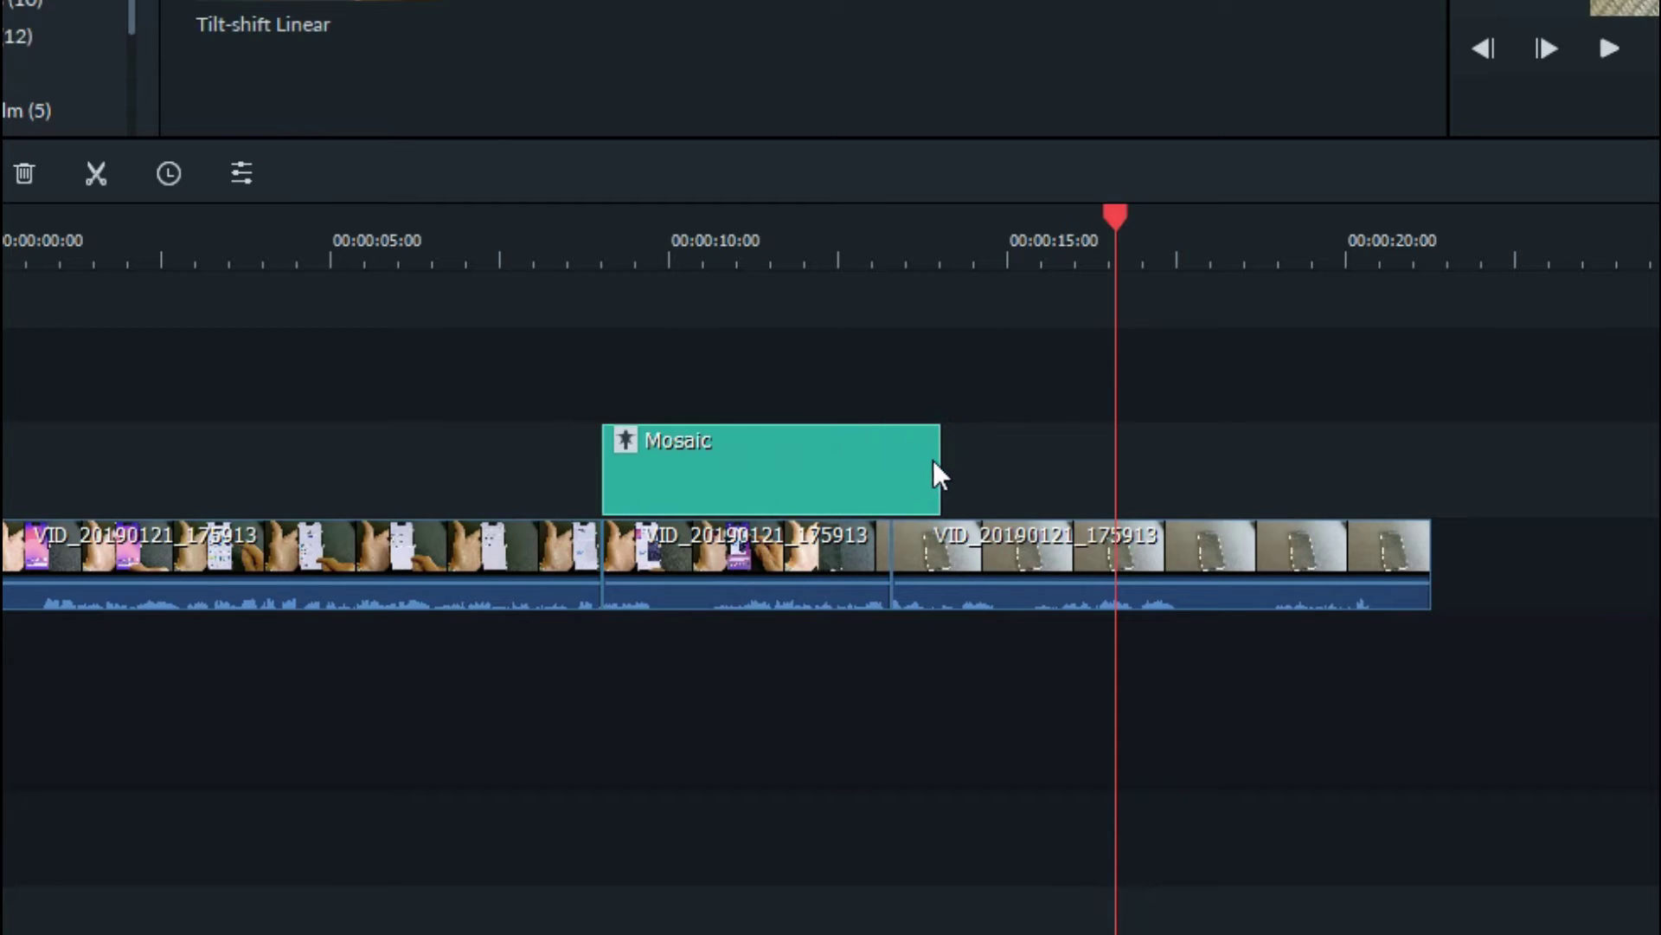
left_click_drag(939, 459, 889, 459)
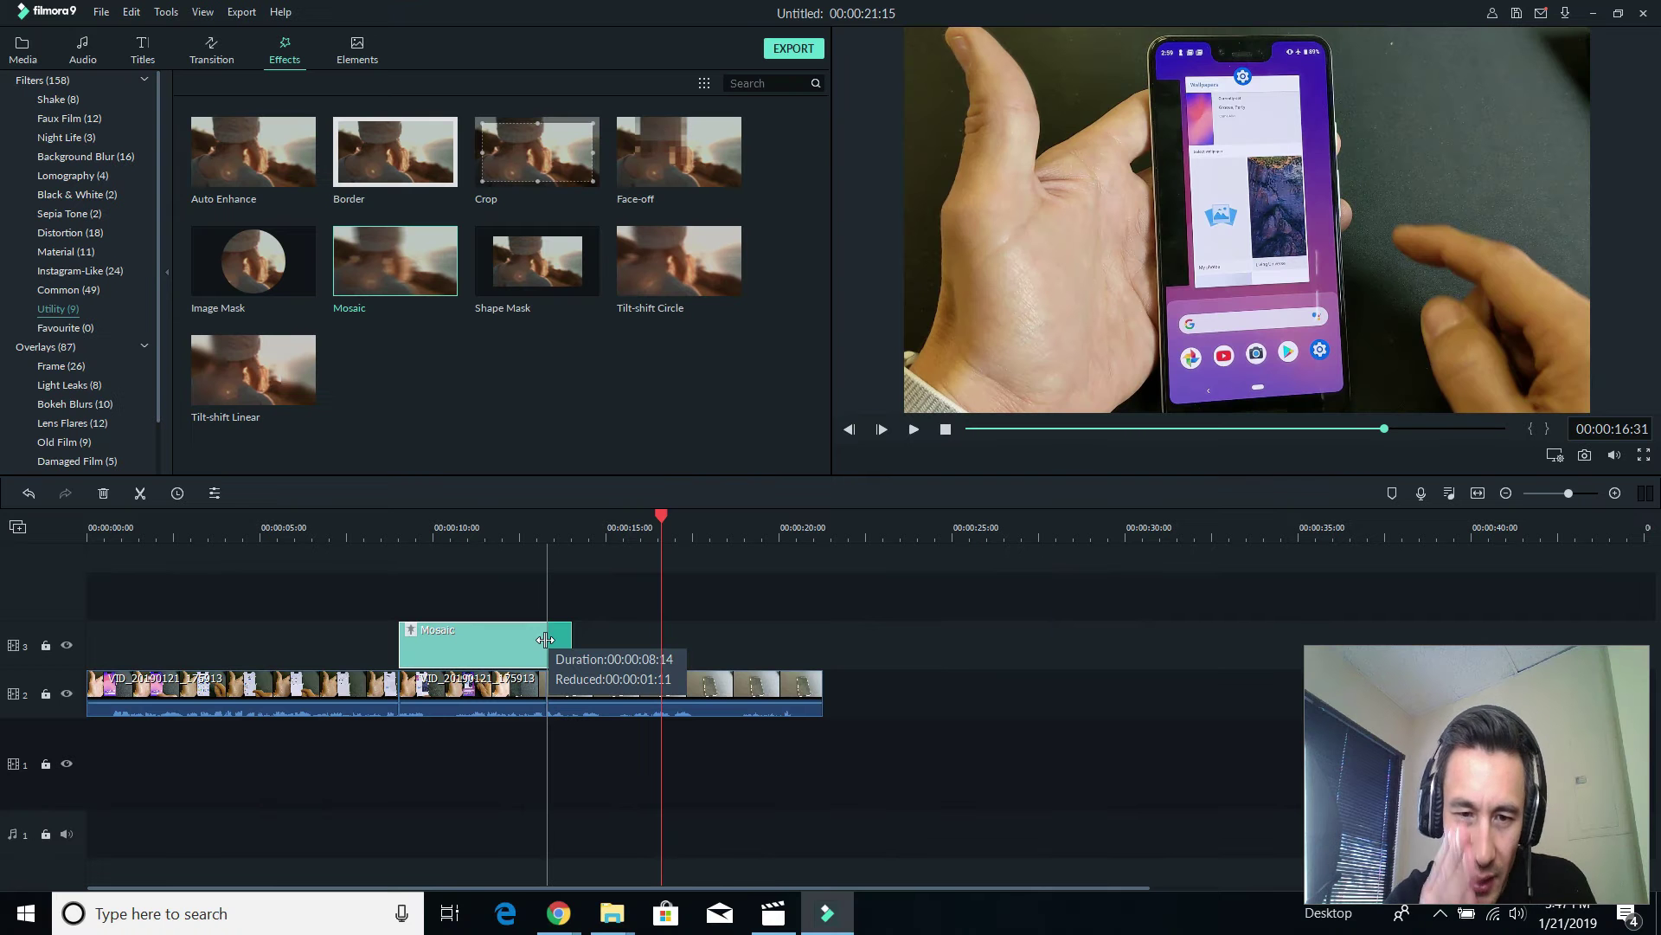
left_click_drag(545, 639, 545, 639)
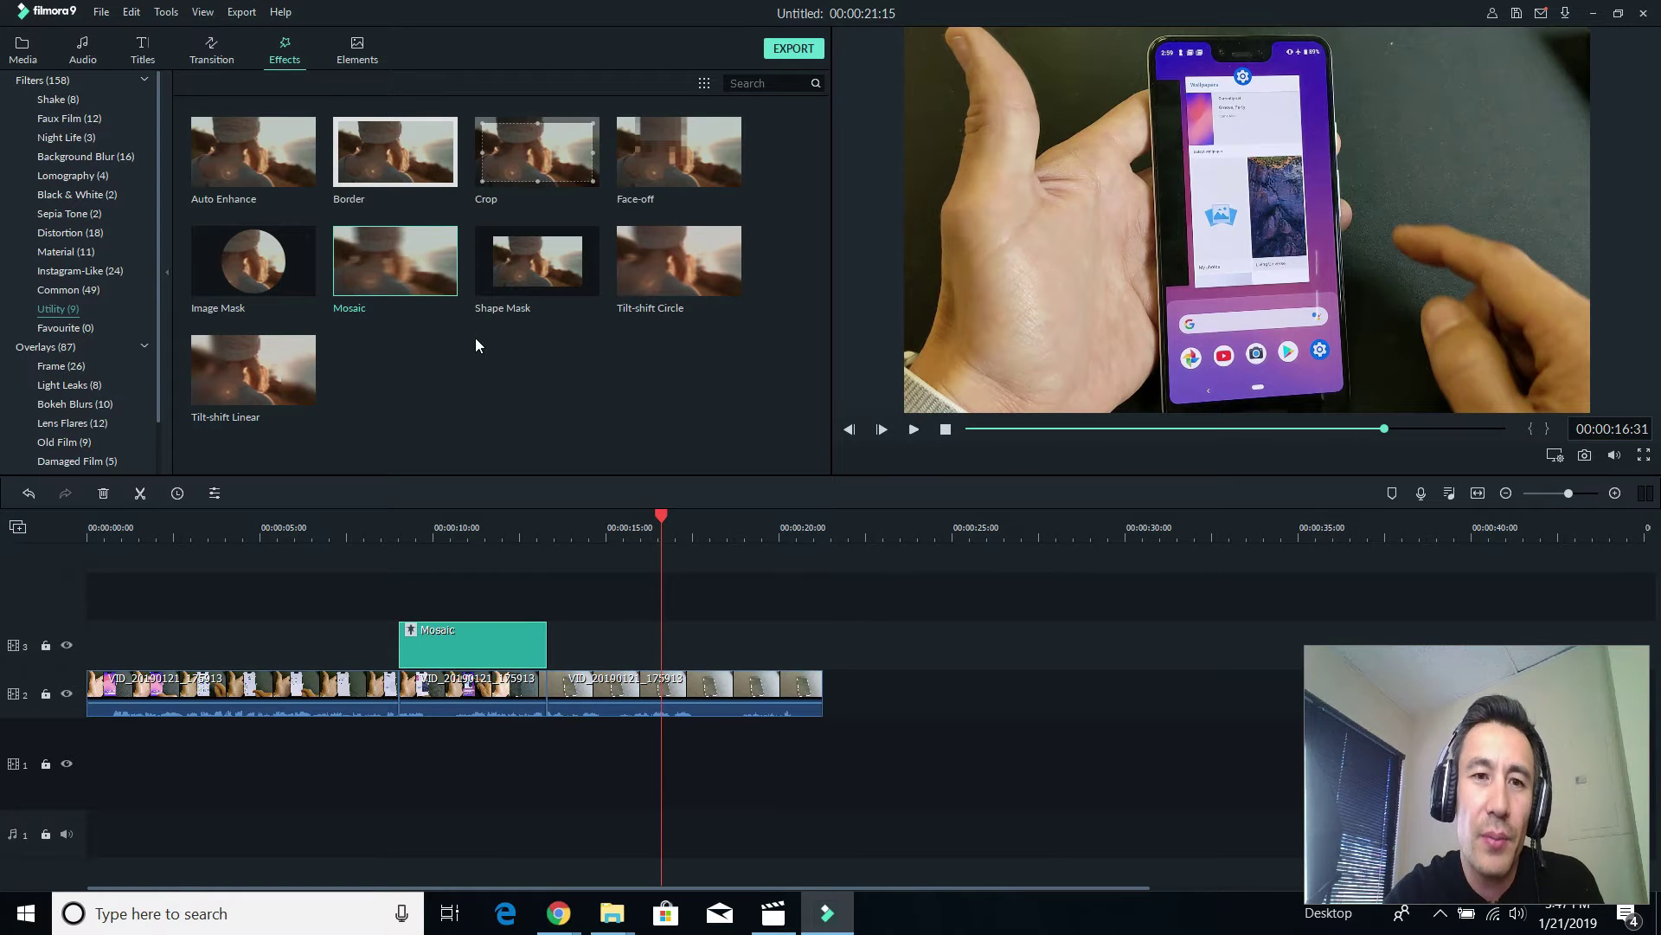
double_click(460, 632)
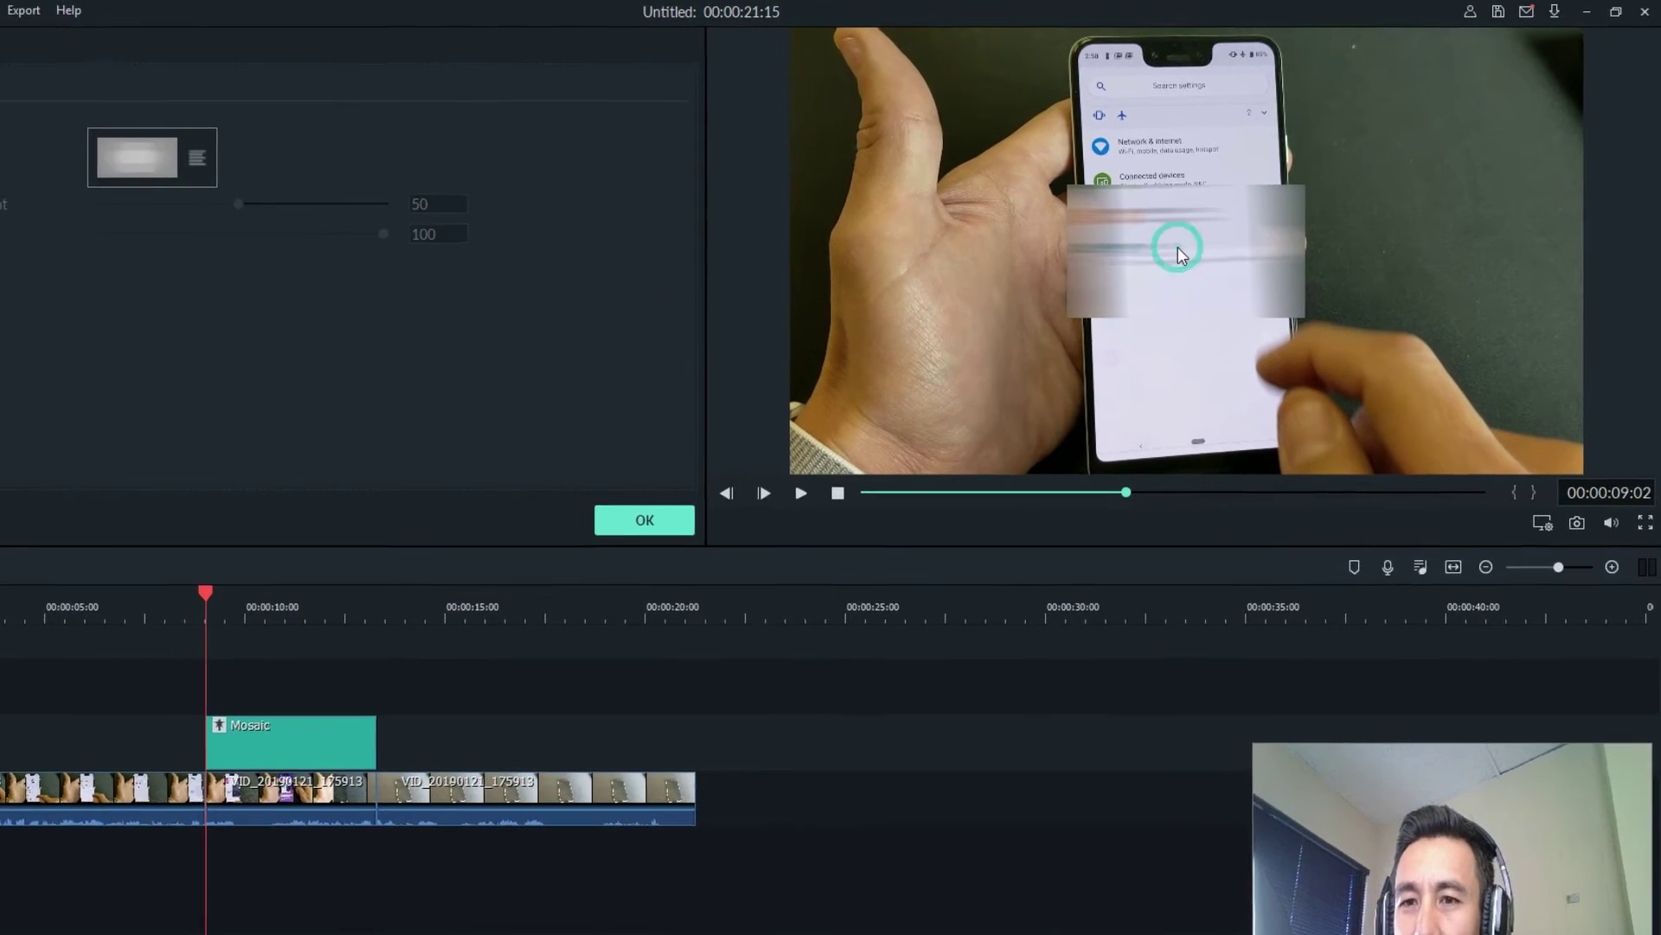
Move the mosaic box lower and pause on the Display settings screen
left_click(1207, 248)
left_click_drag(1154, 275, 897, 502)
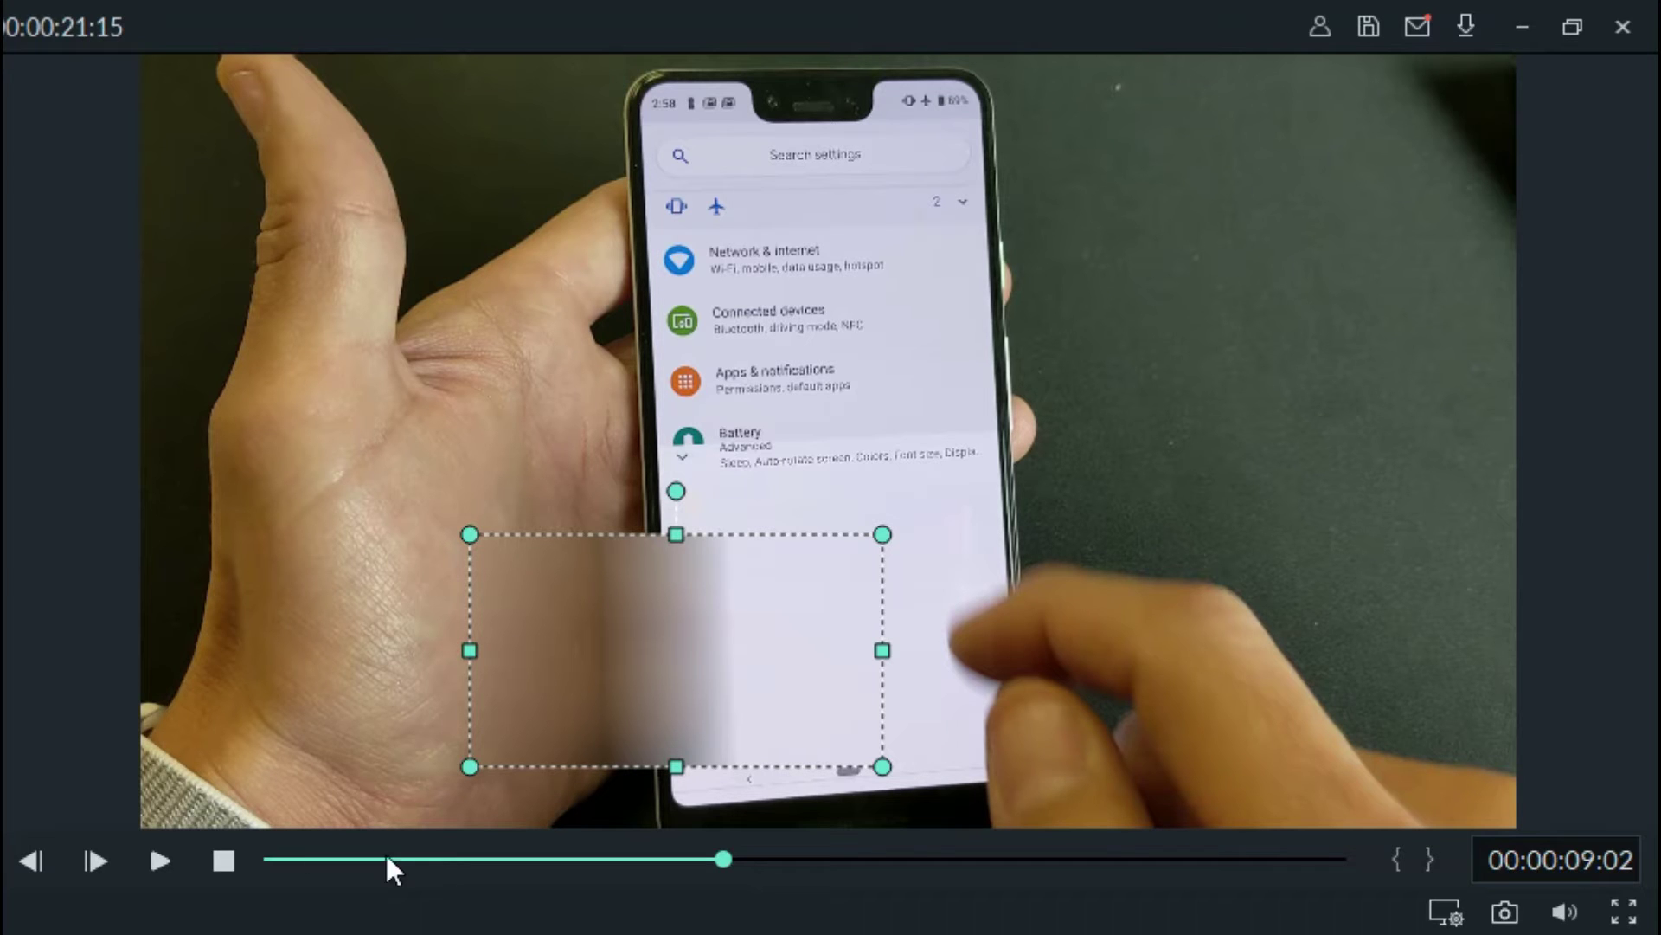
left_click(163, 858)
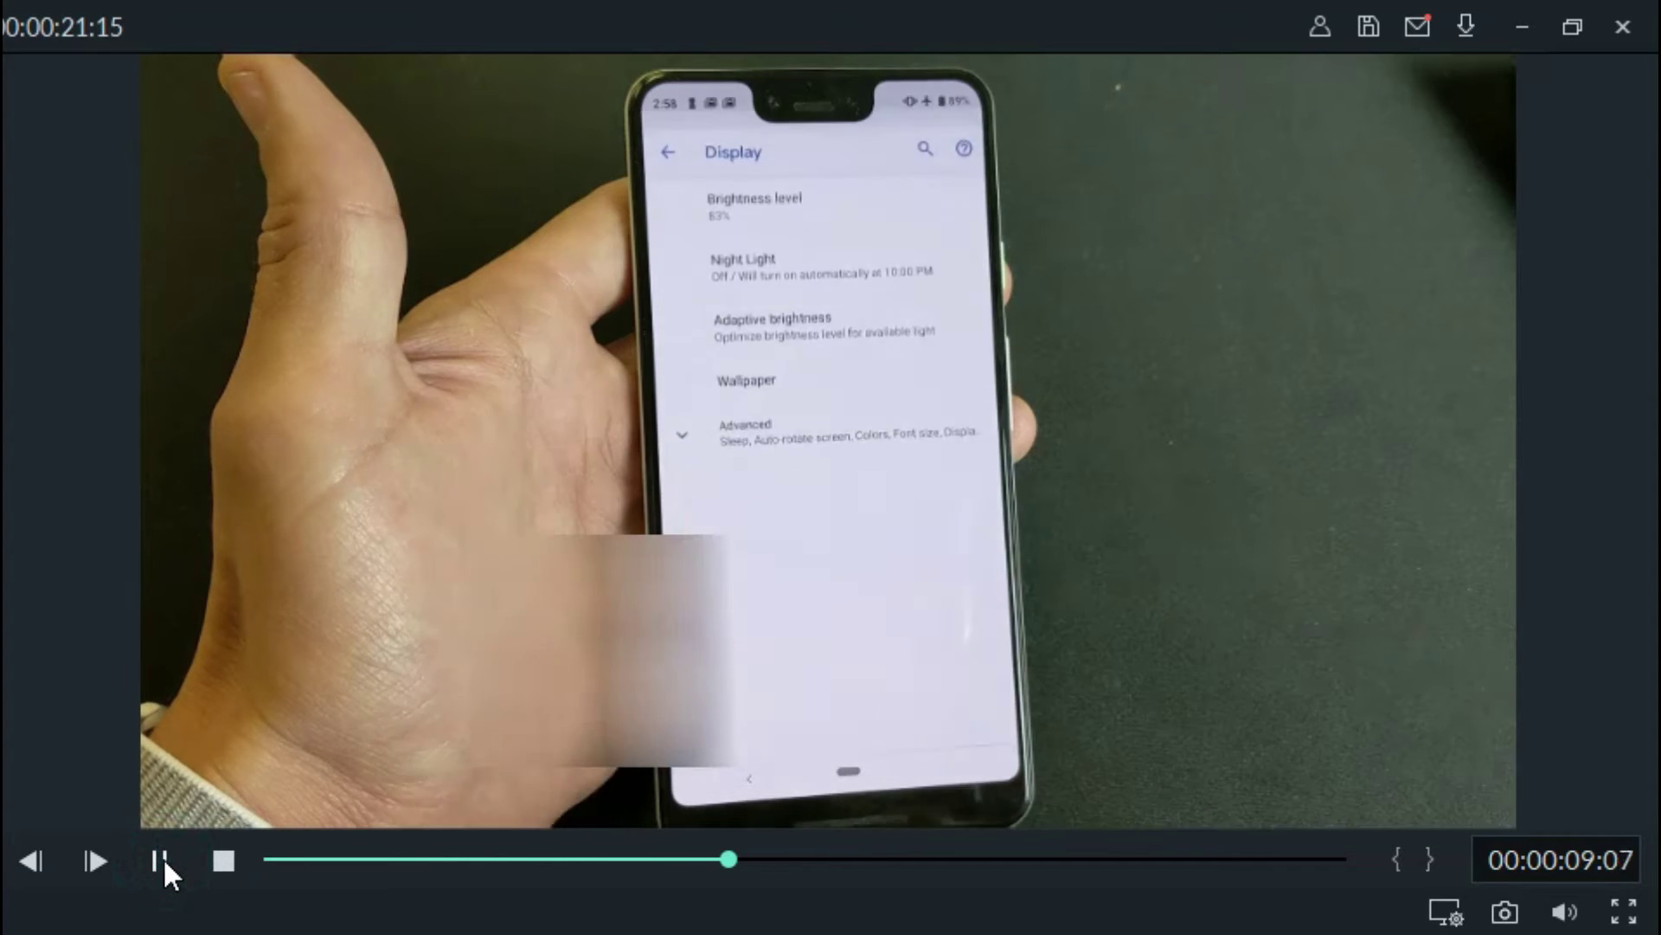
left_click(163, 858)
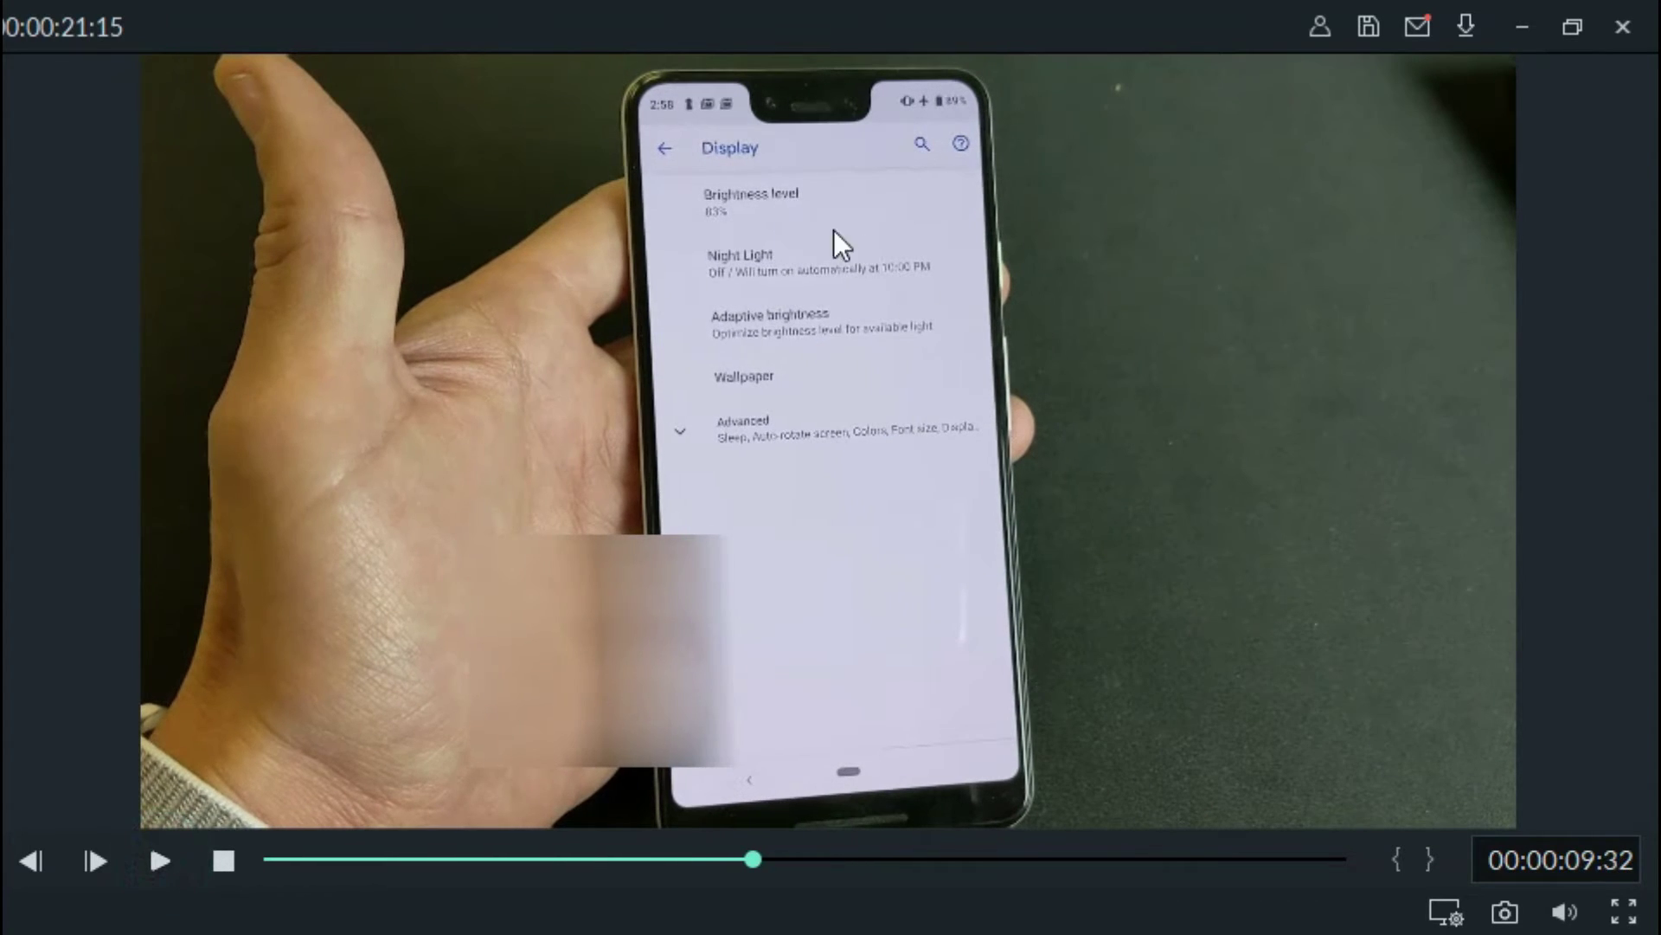
left_click(622, 632)
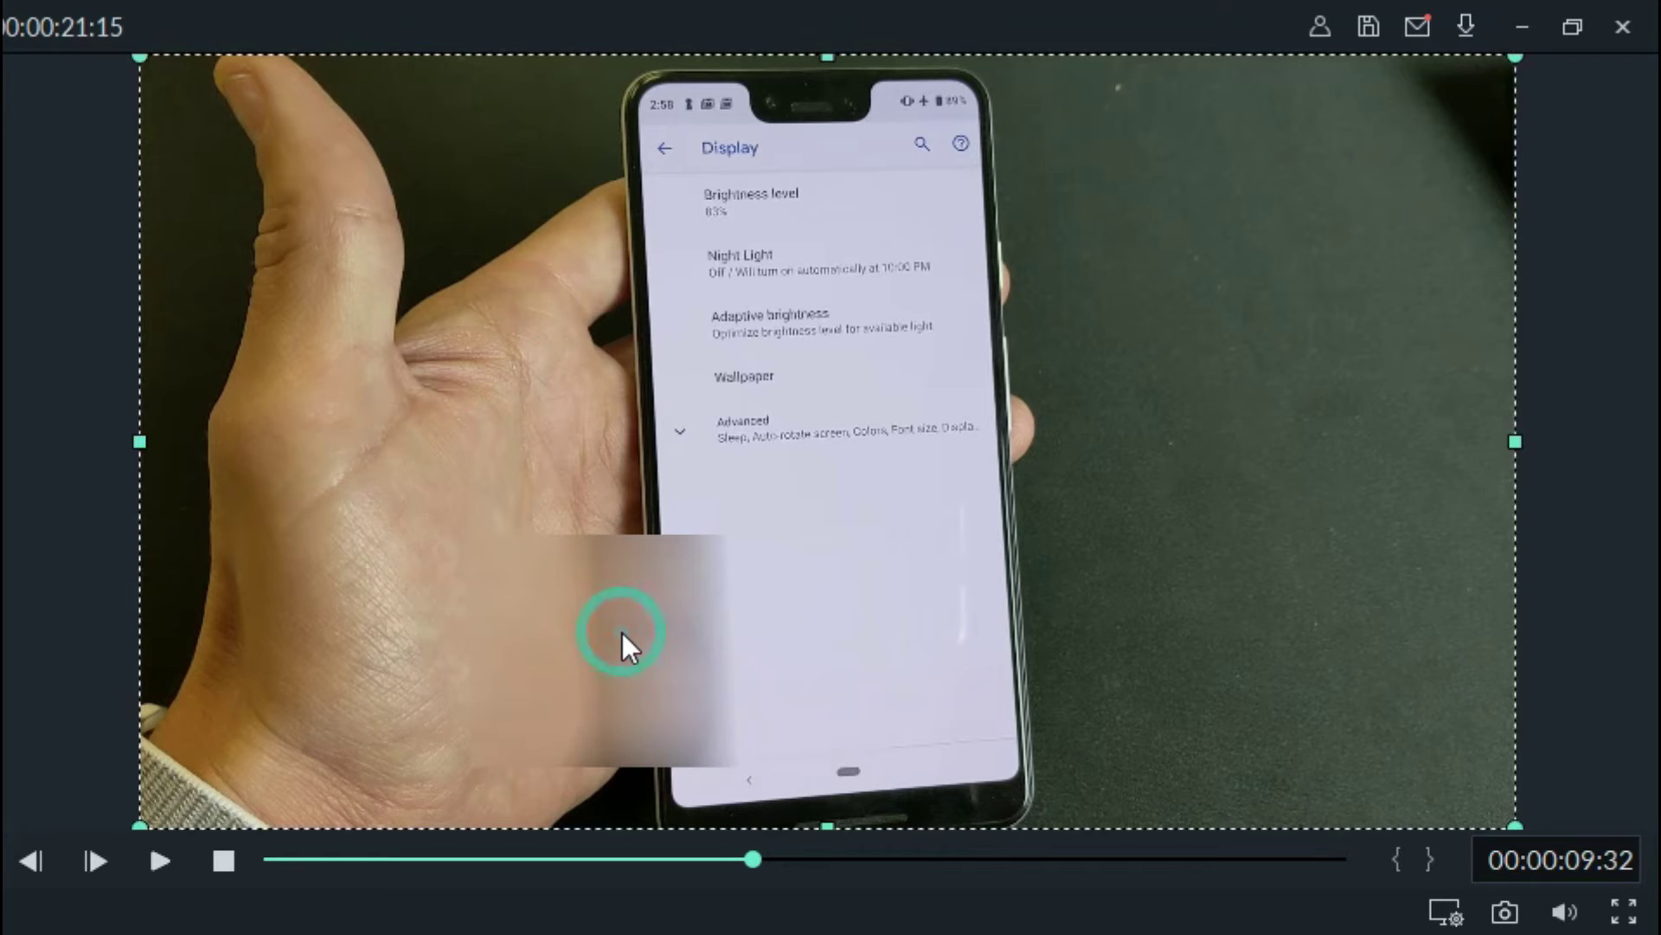
left_click(578, 631)
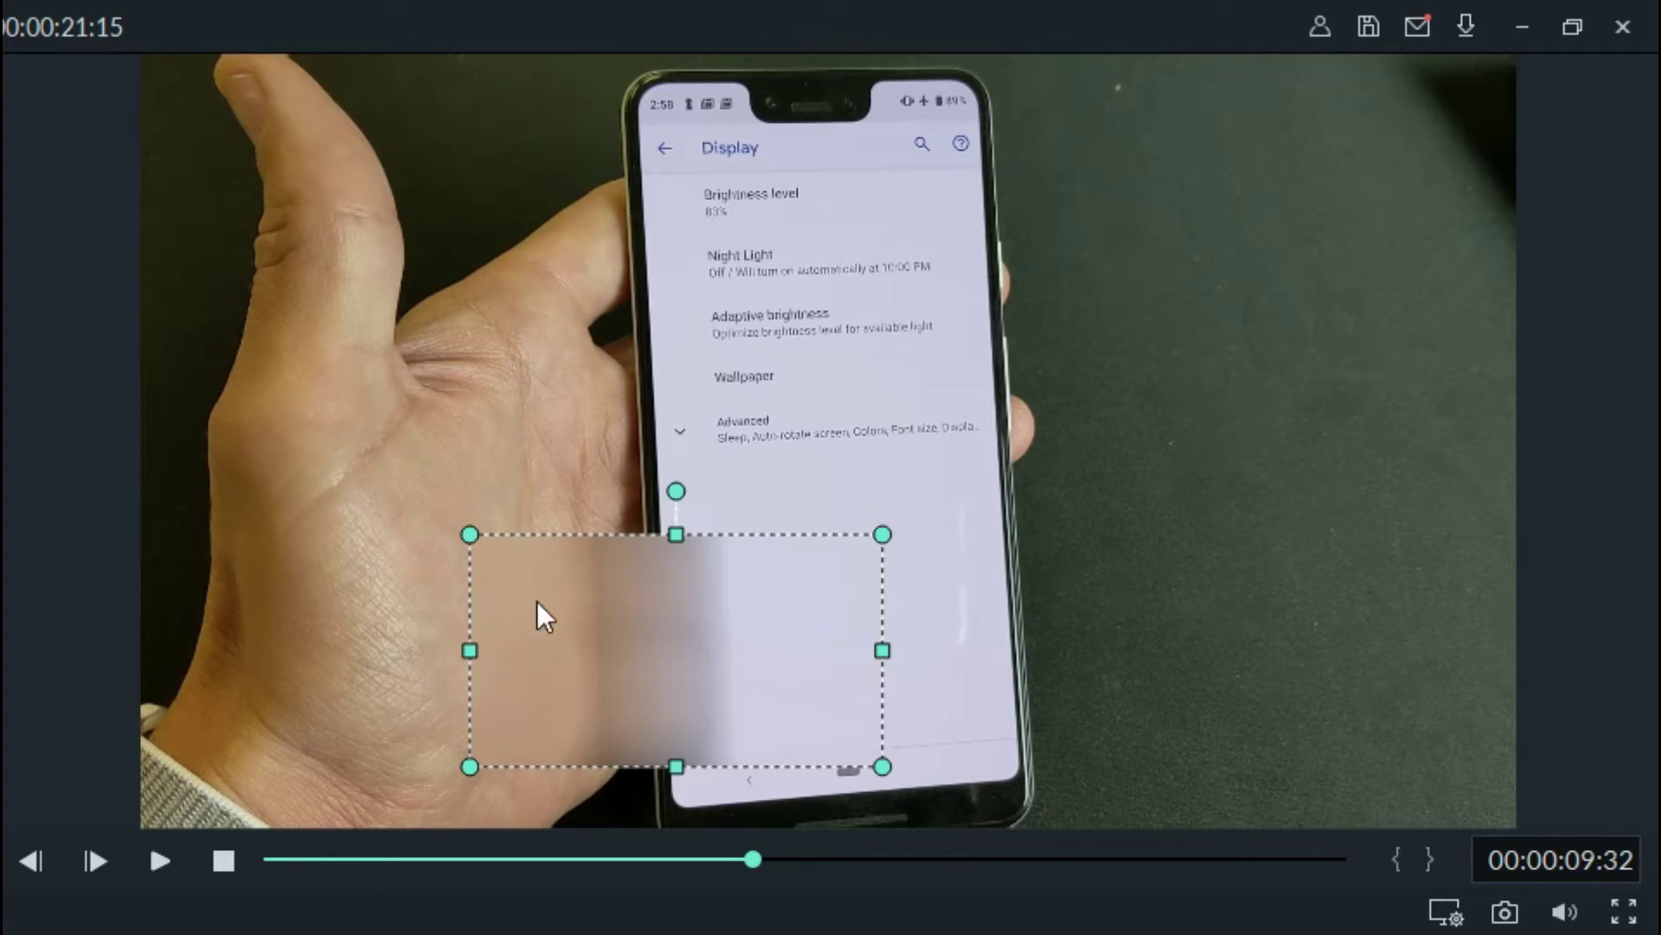
Reshape the mosaic into a thin strip across the Night Light line, then exit full screen
left_click(1280, 372)
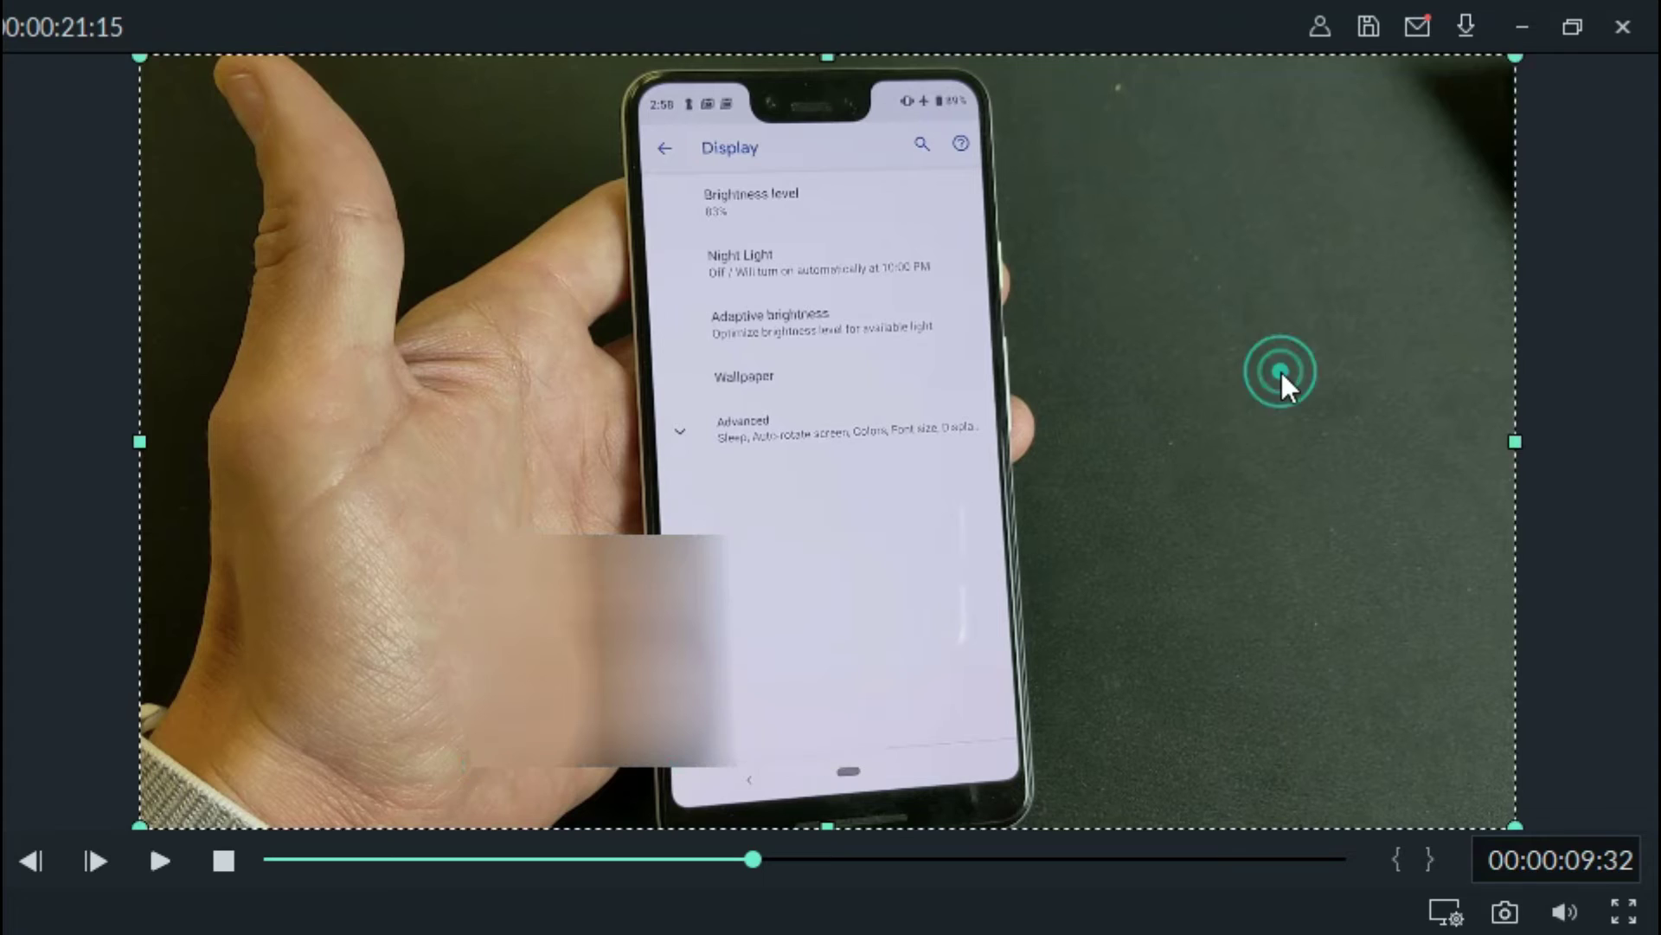
left_click(676, 621)
left_click_drag(679, 634, 826, 490)
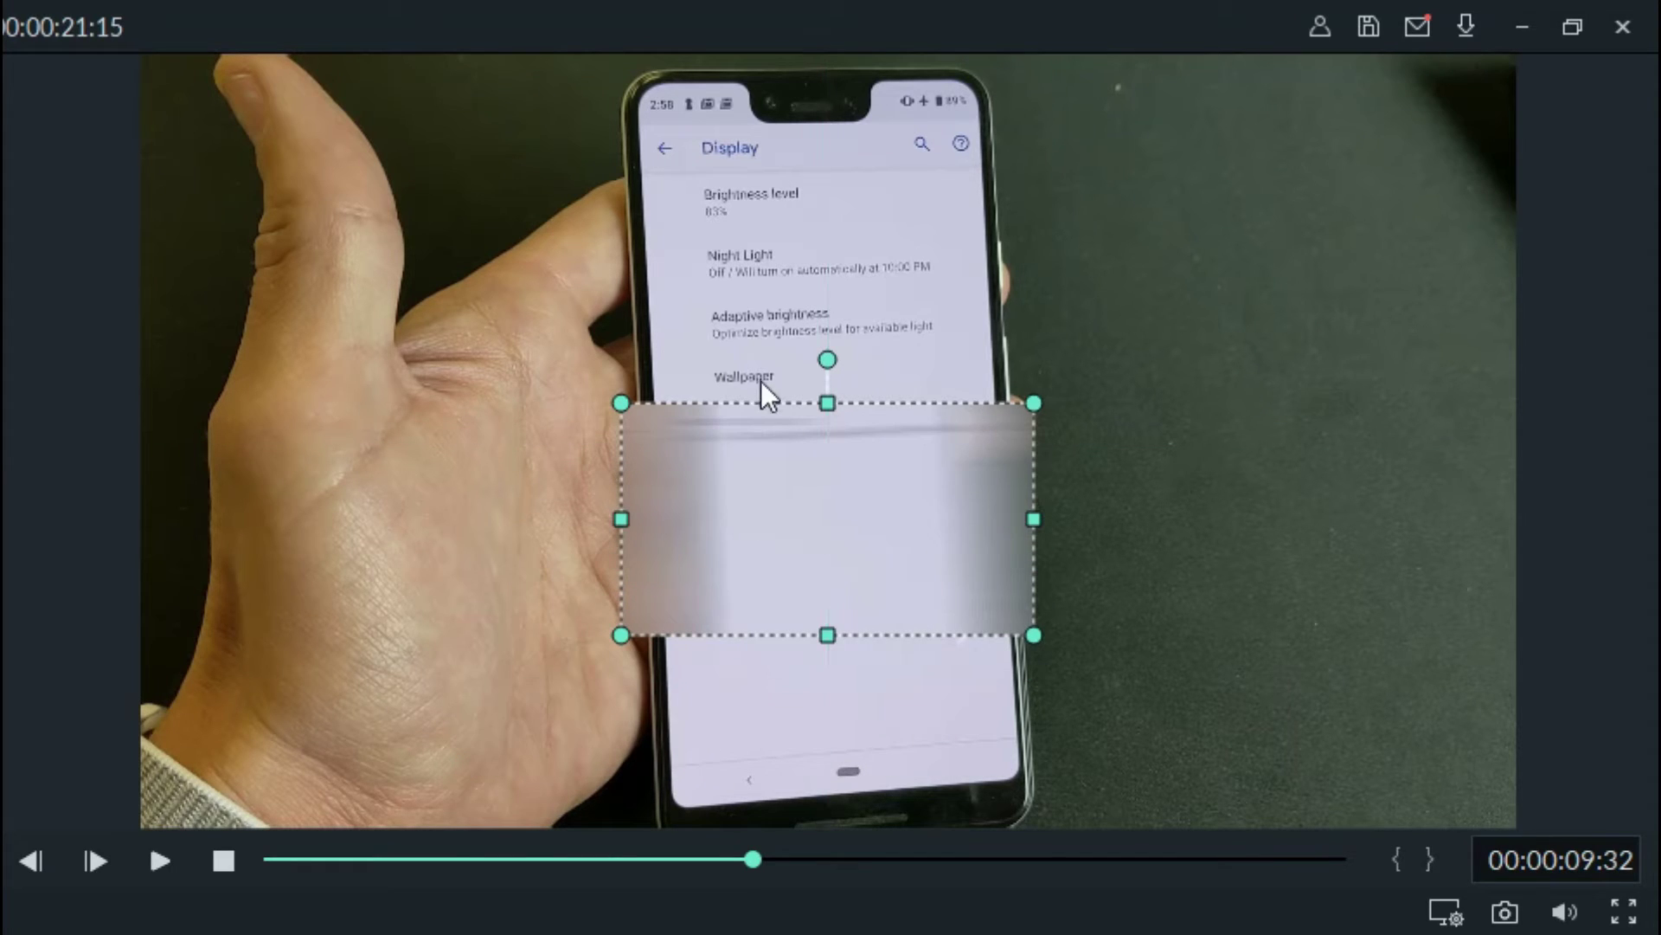
left_click_drag(828, 634, 847, 441)
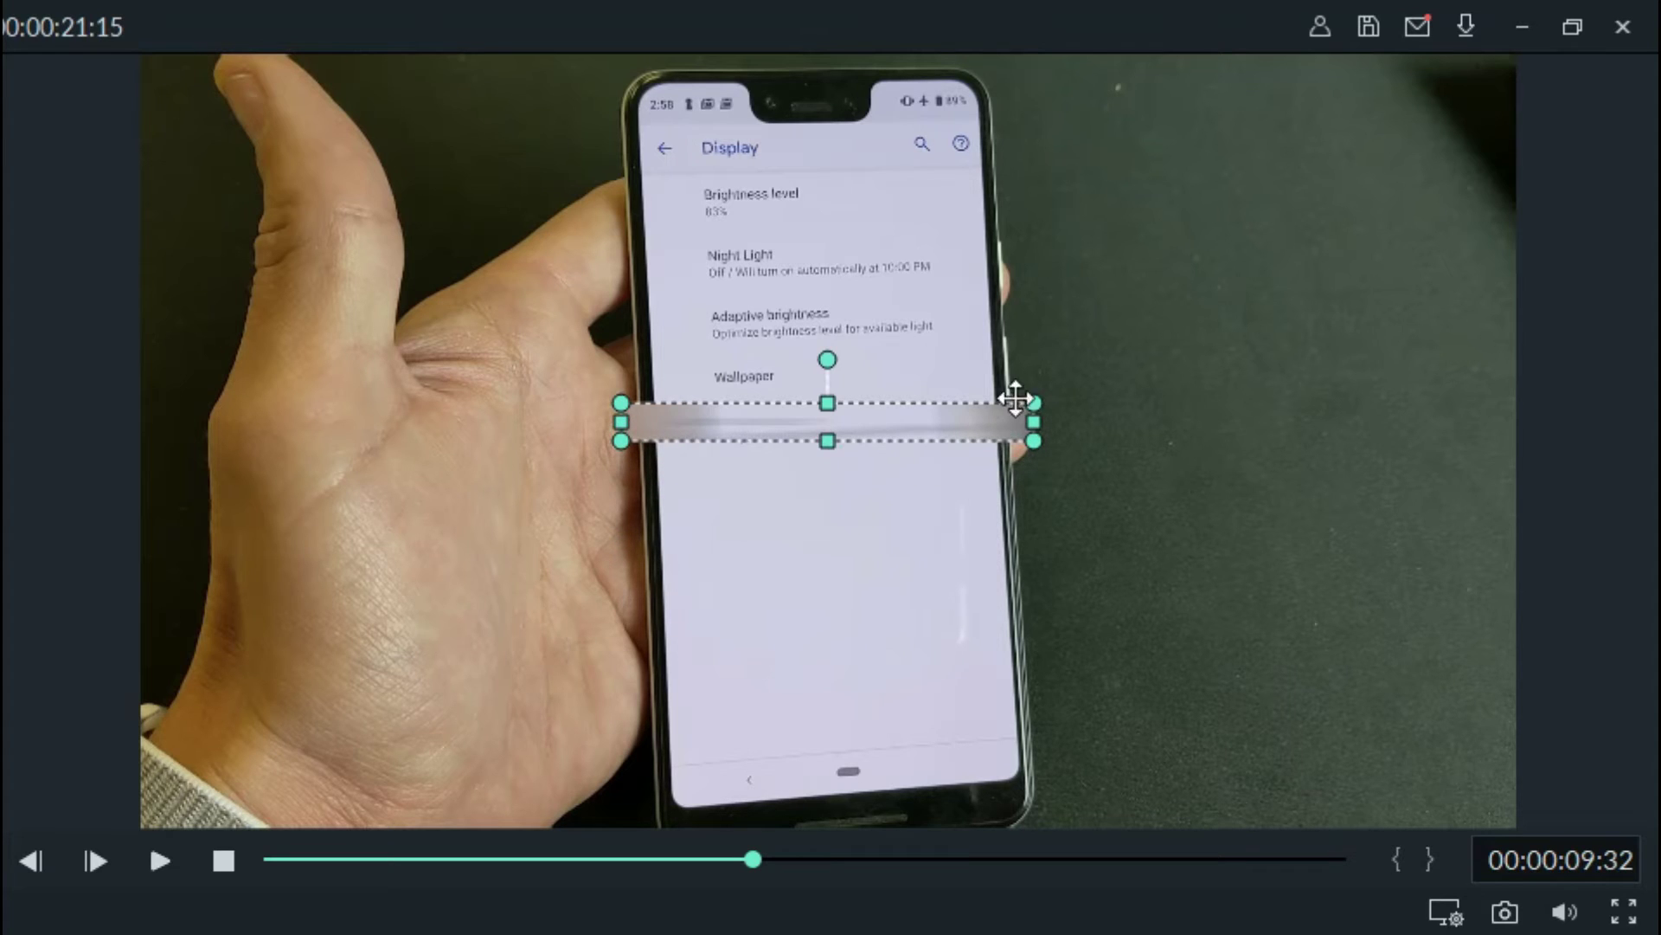
left_click_drag(1036, 421, 797, 265)
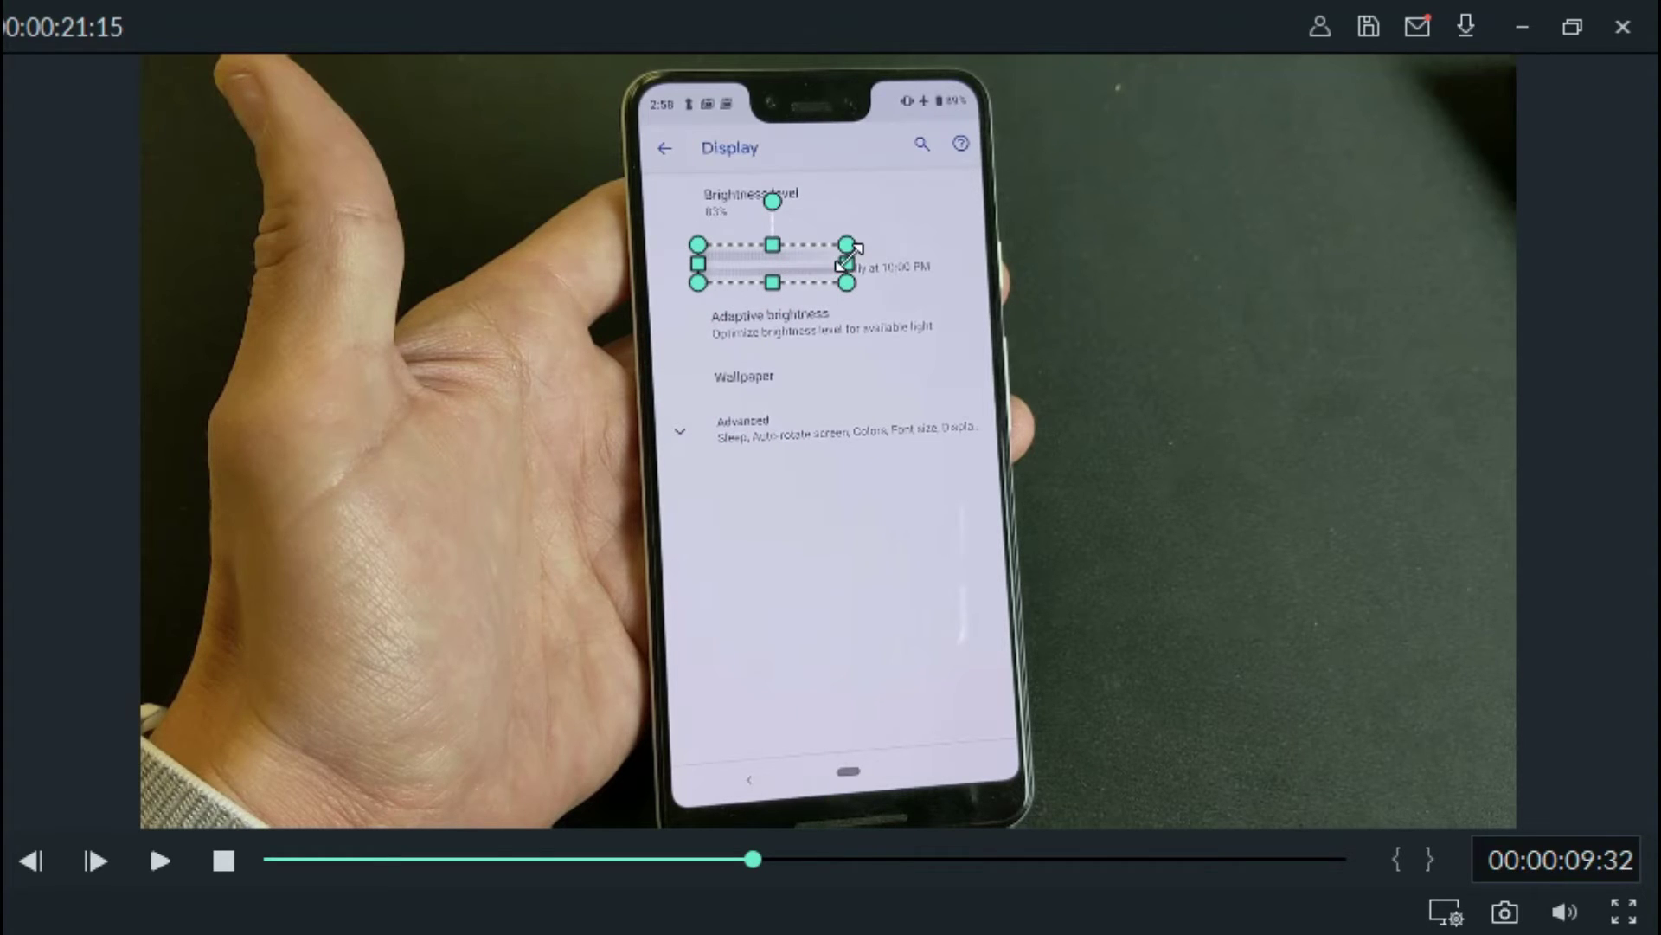
left_click_drag(849, 260, 958, 261)
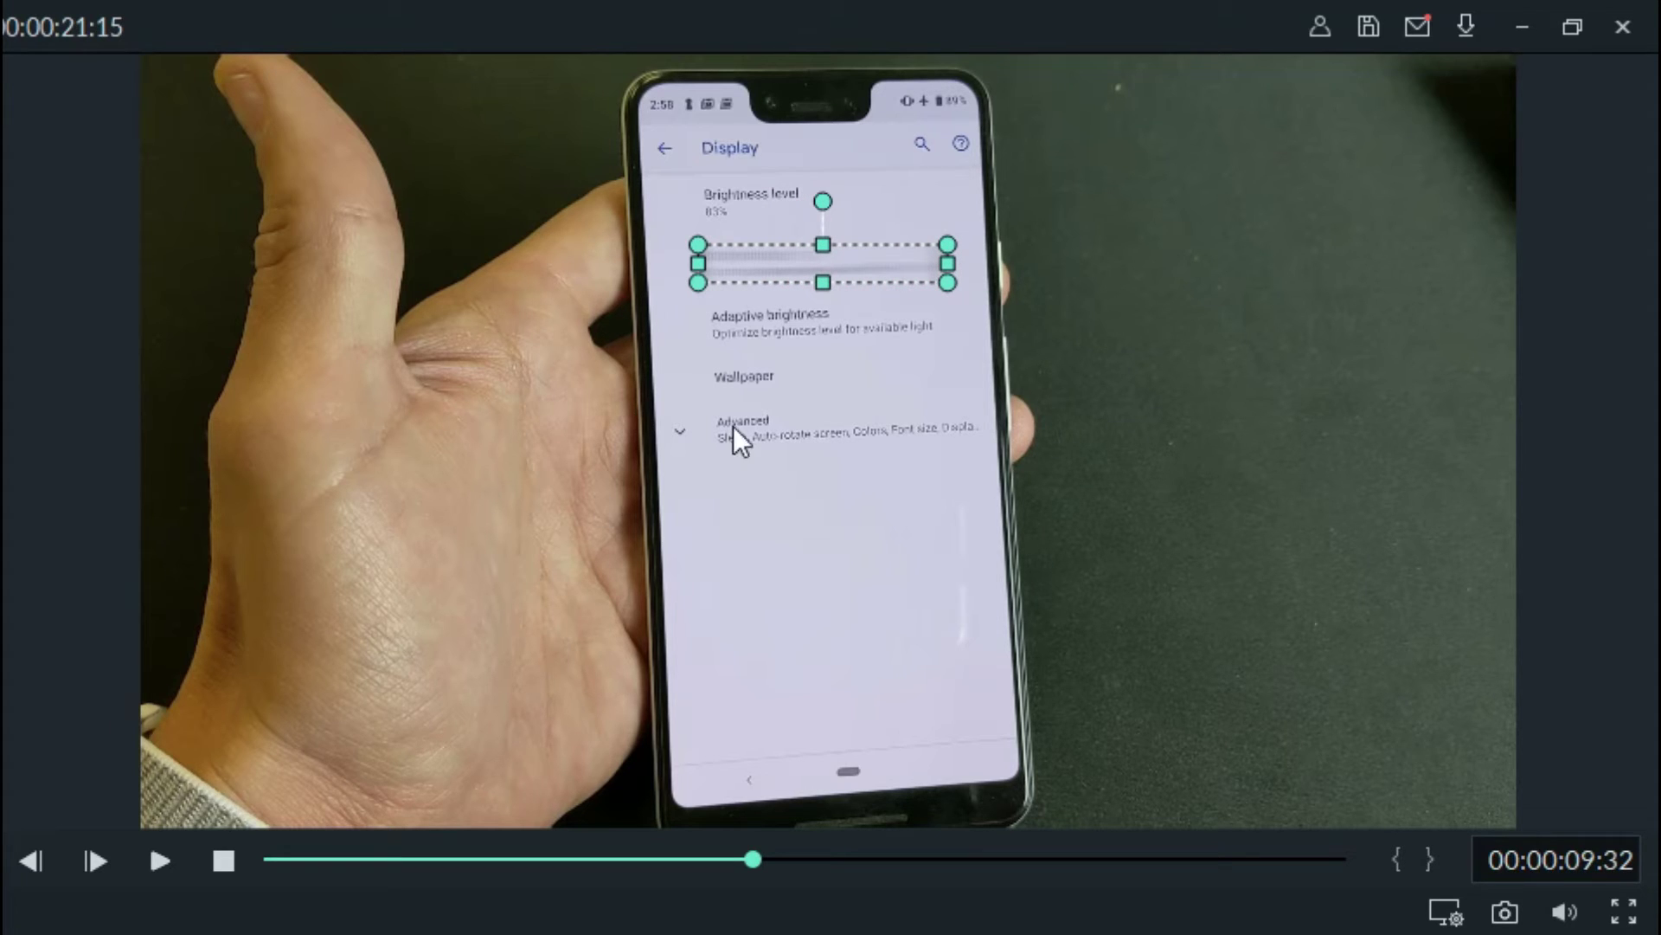
key("Escape")
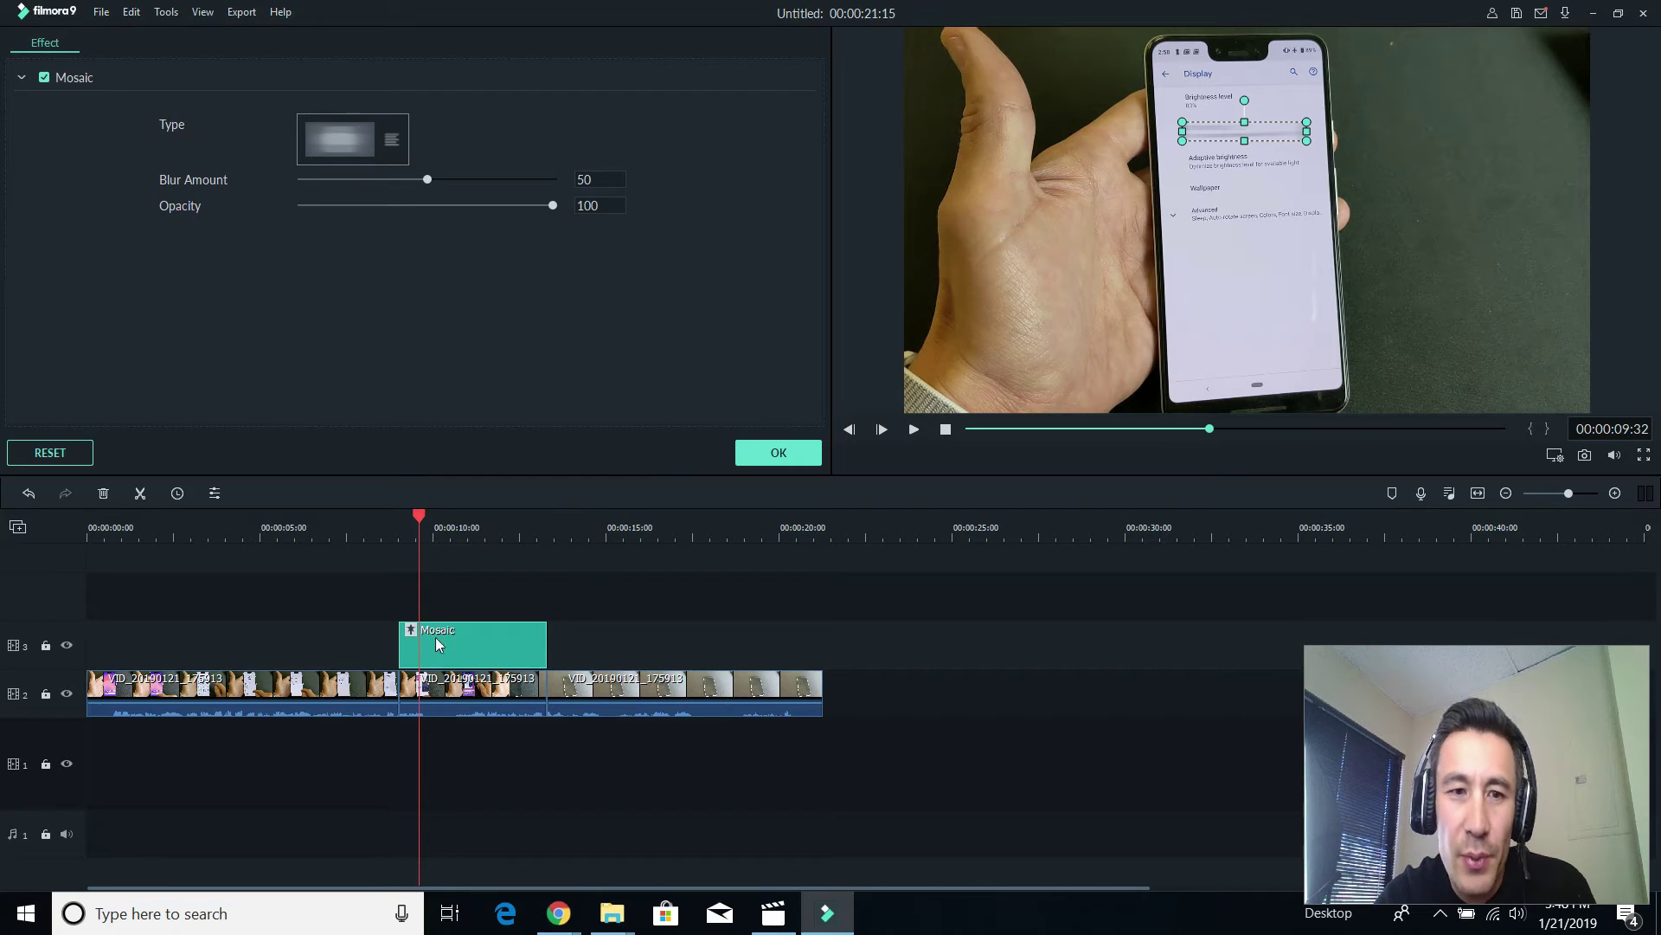
left_click(374, 534)
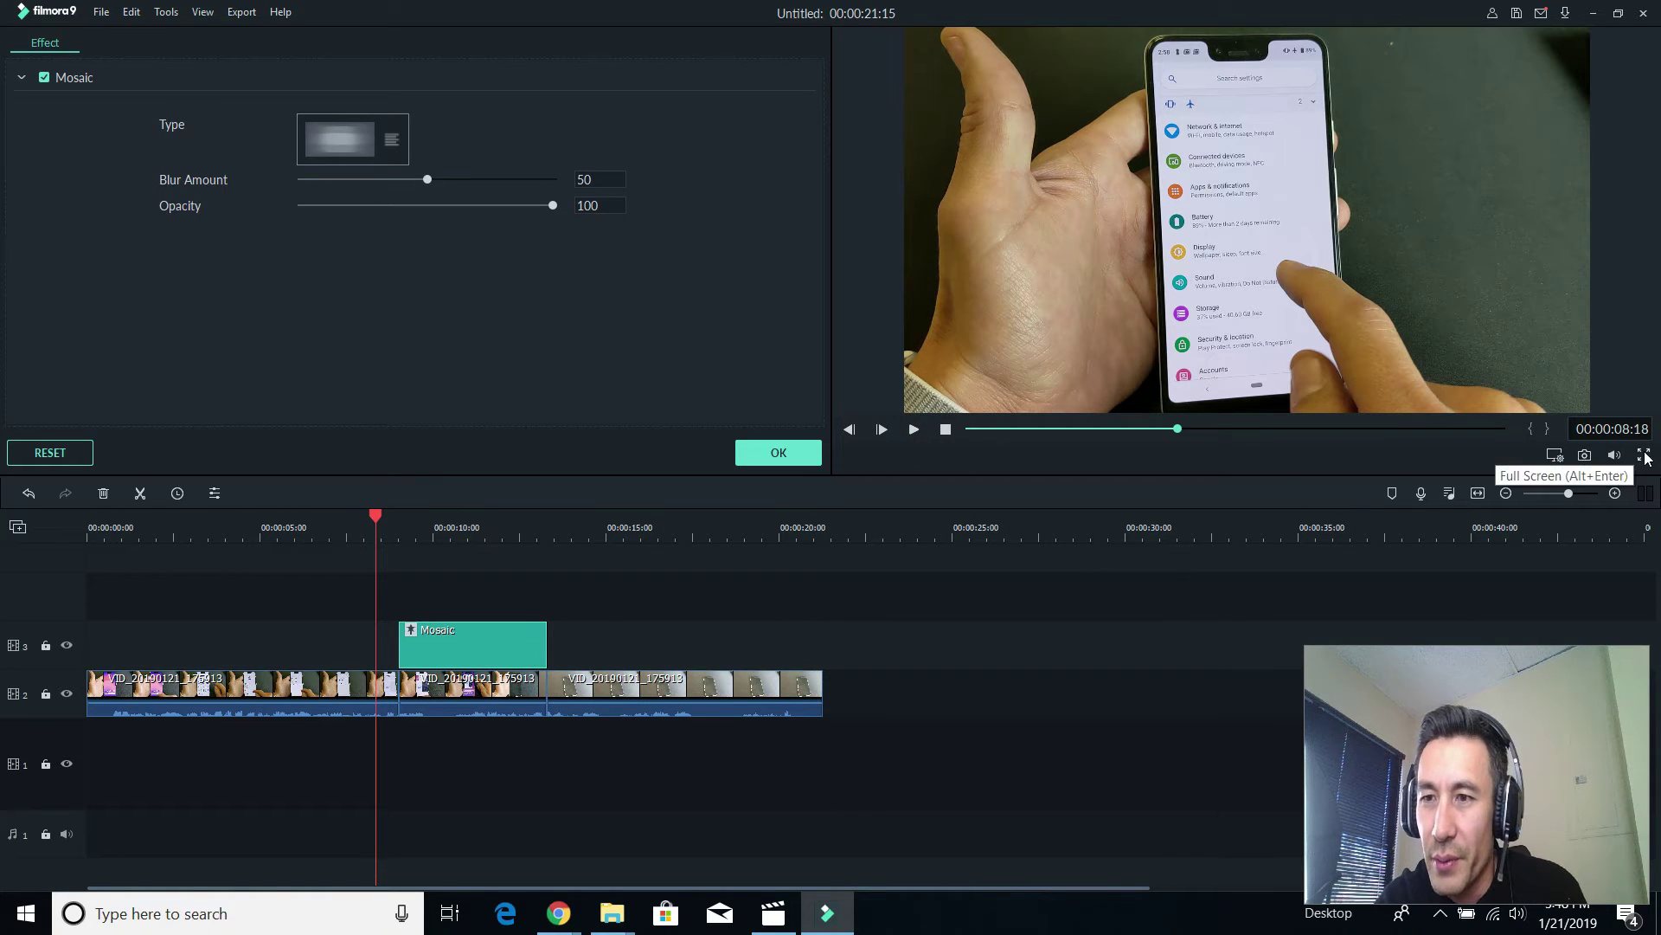
left_click(1644, 454)
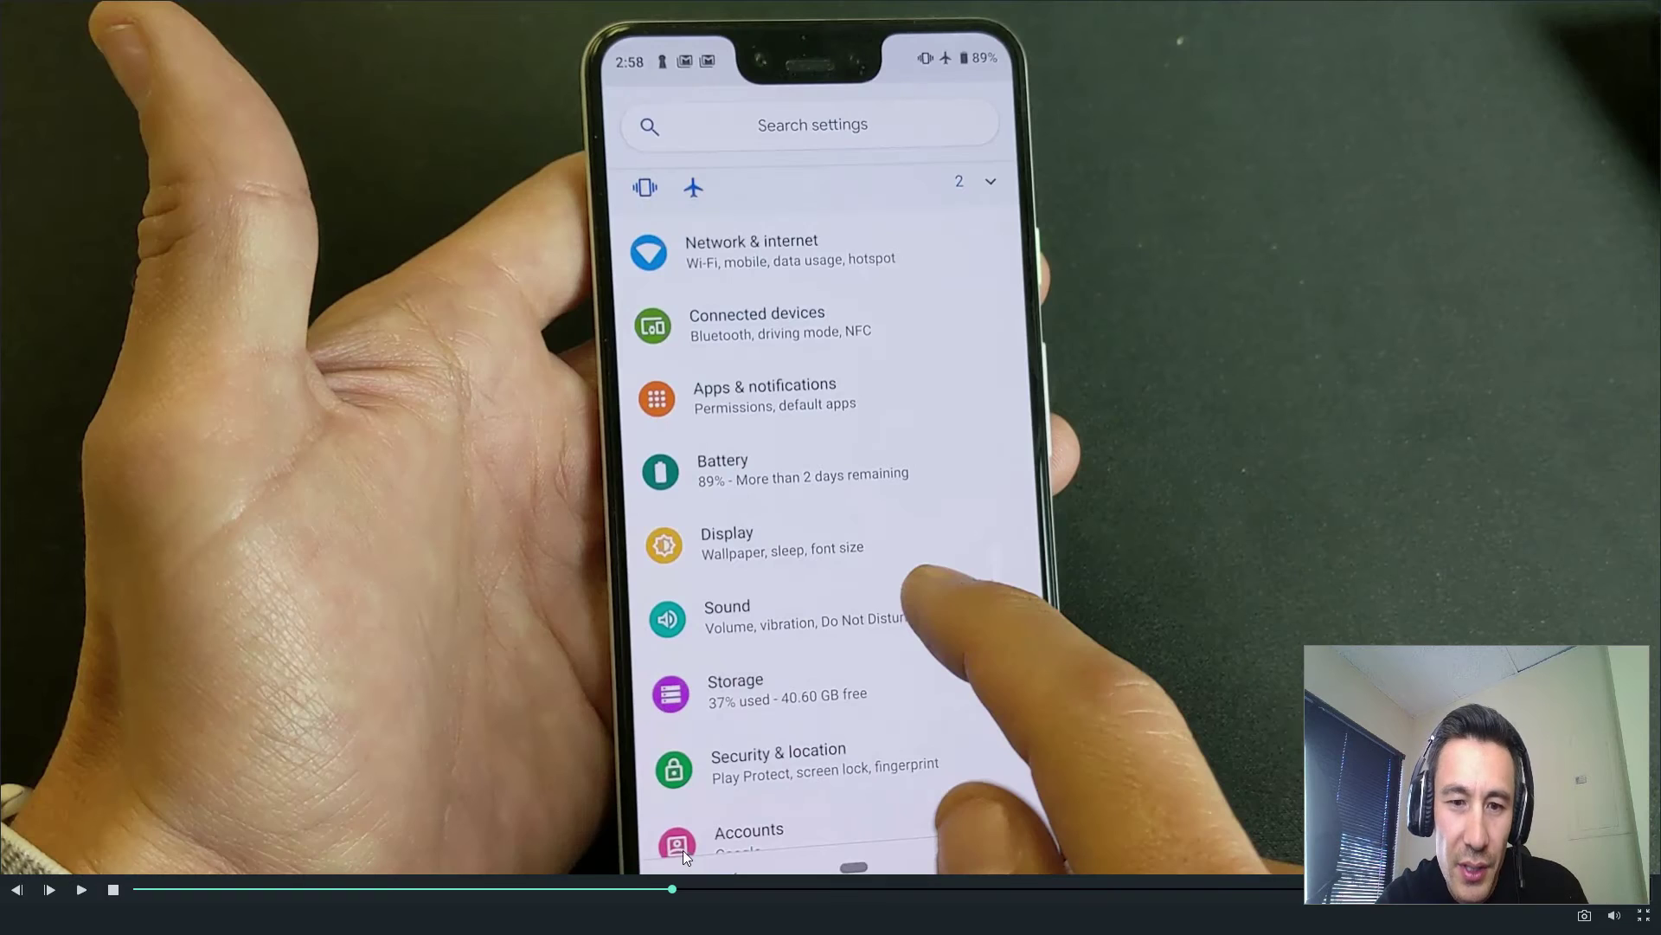
left_click(82, 890)
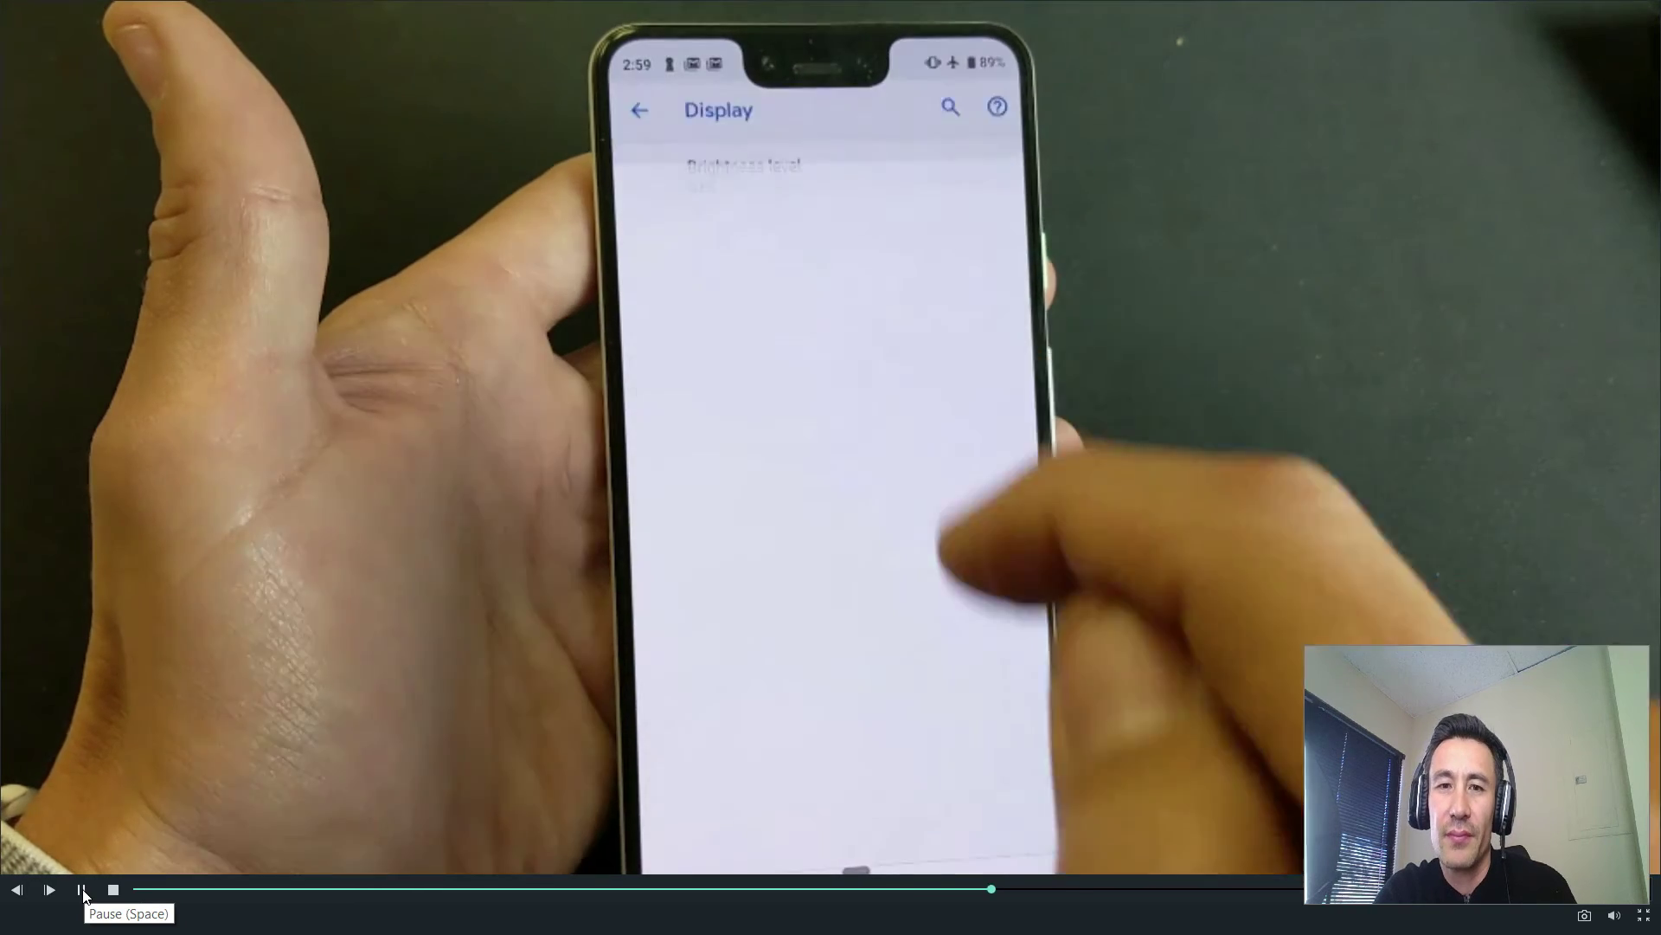
left_click(81, 890)
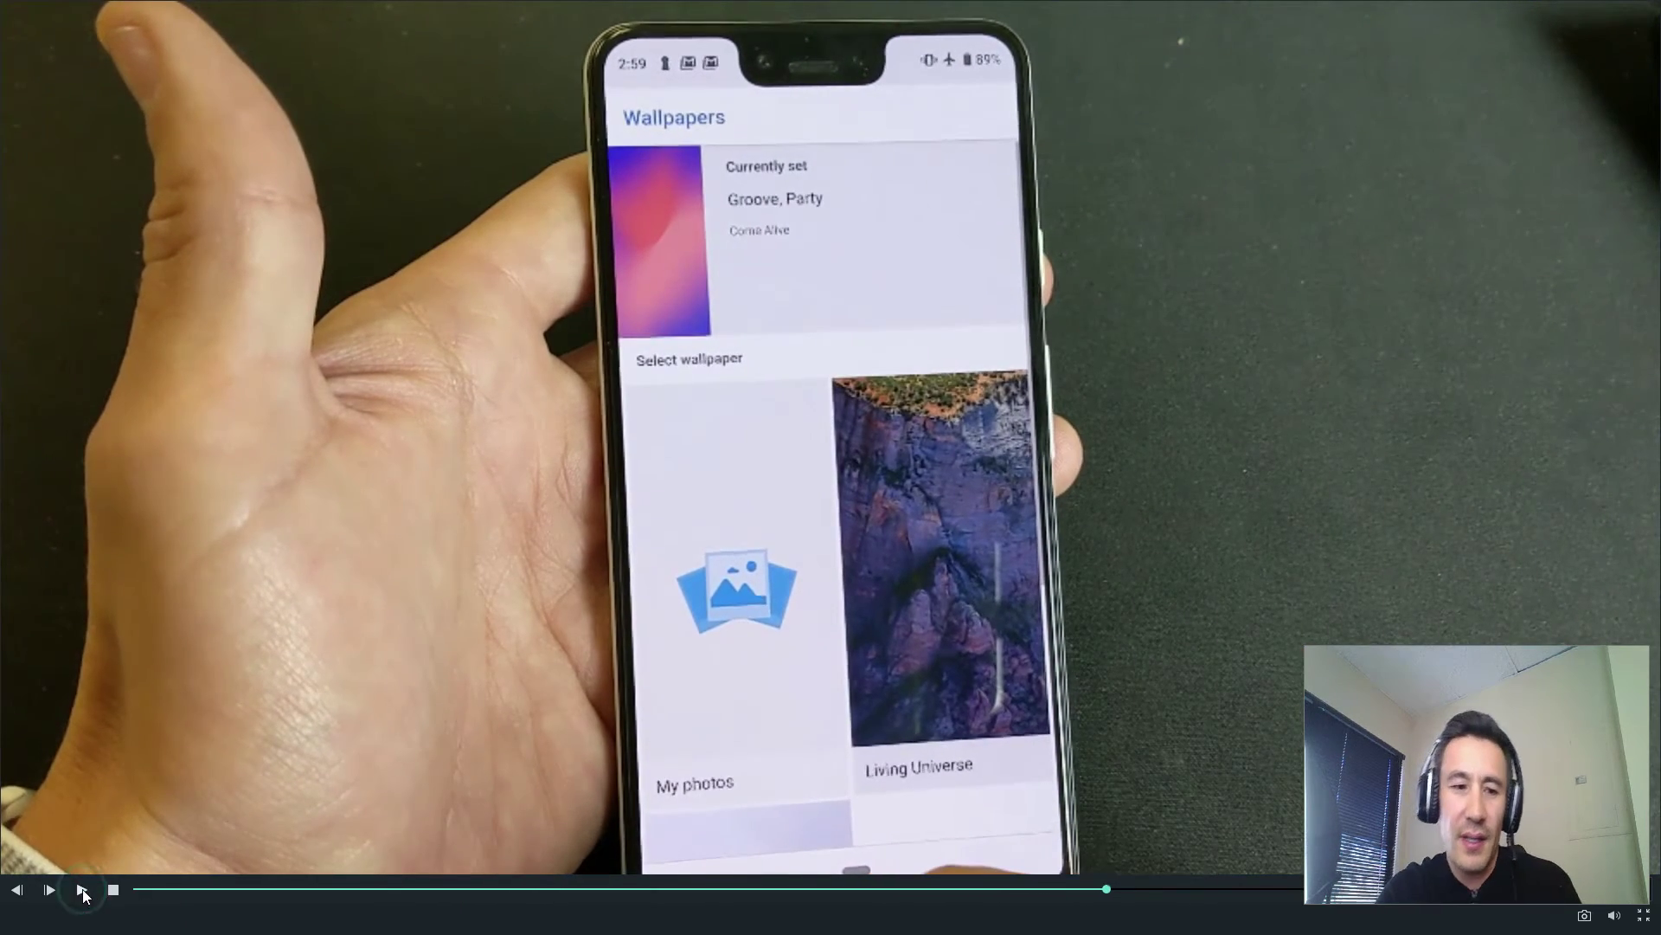
key("Escape")
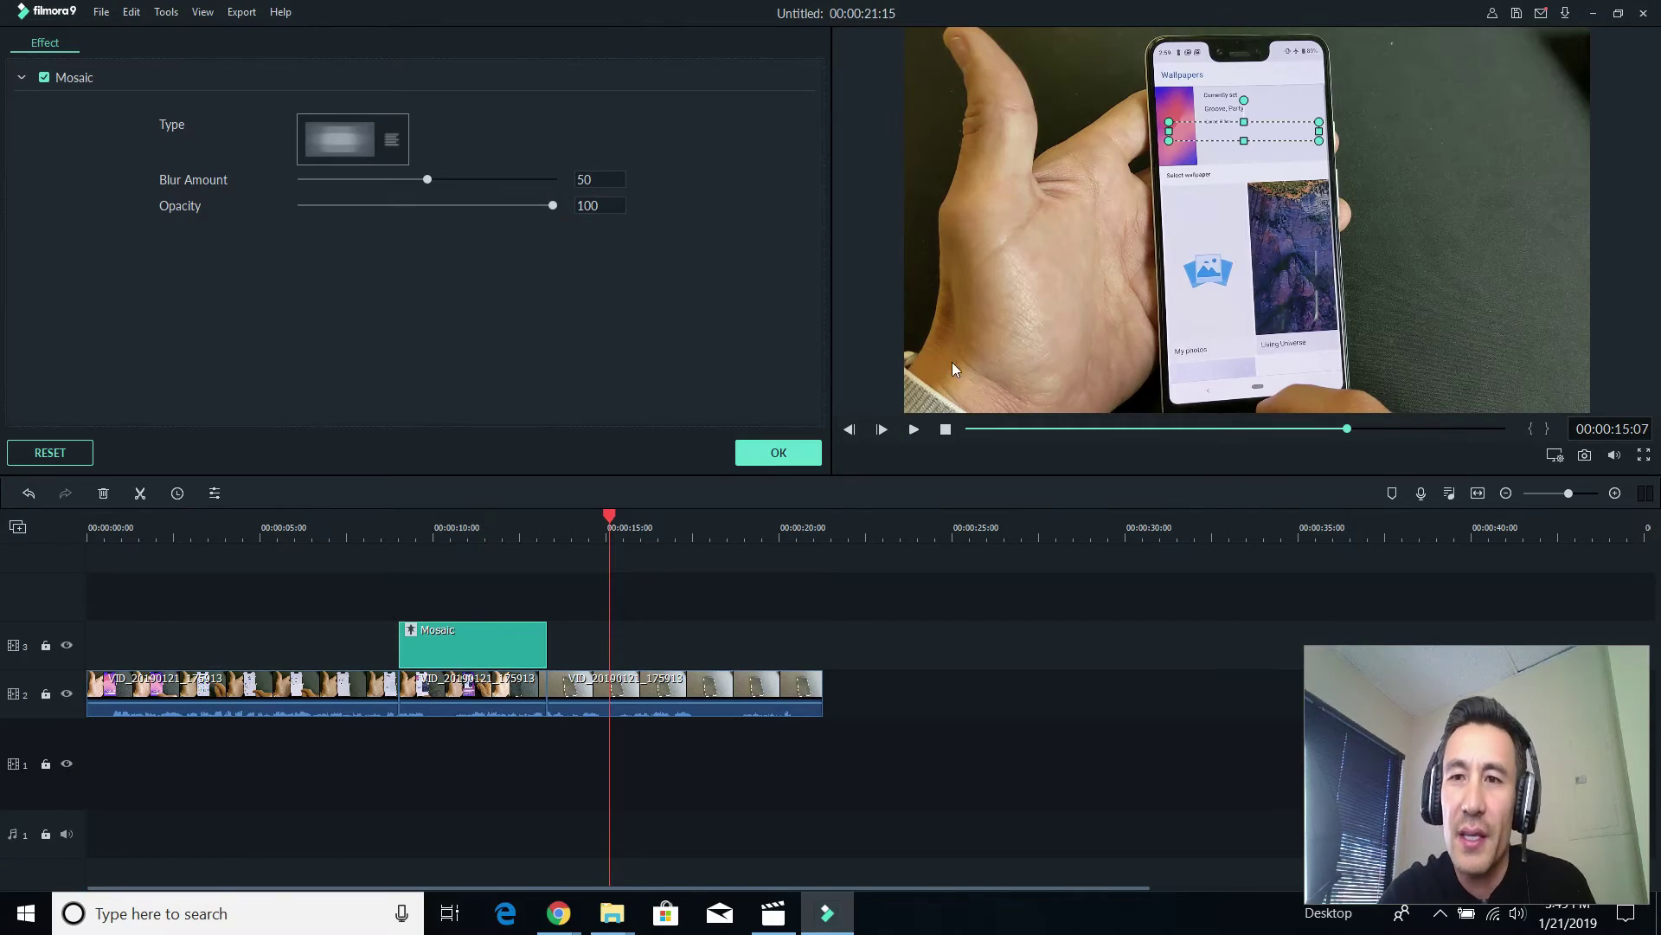
Reopen the Mosaic settings, drop Blur Amount to 0 and nudge the box slightly
left_click(1257, 151)
left_click(1262, 119)
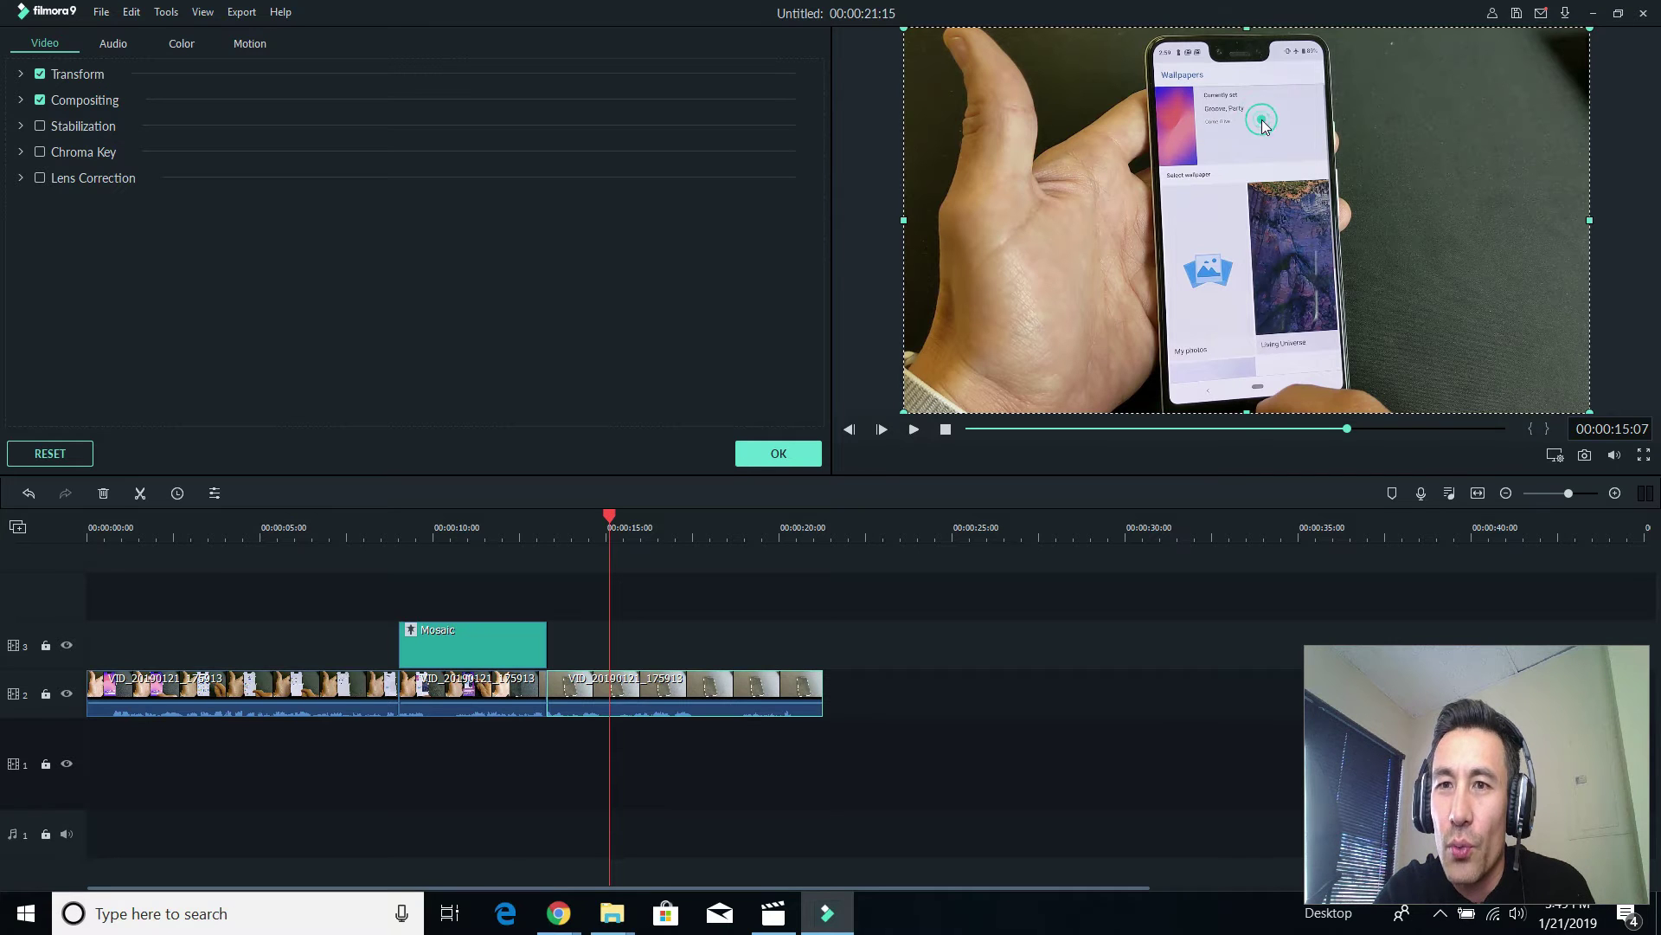
double_click(516, 648)
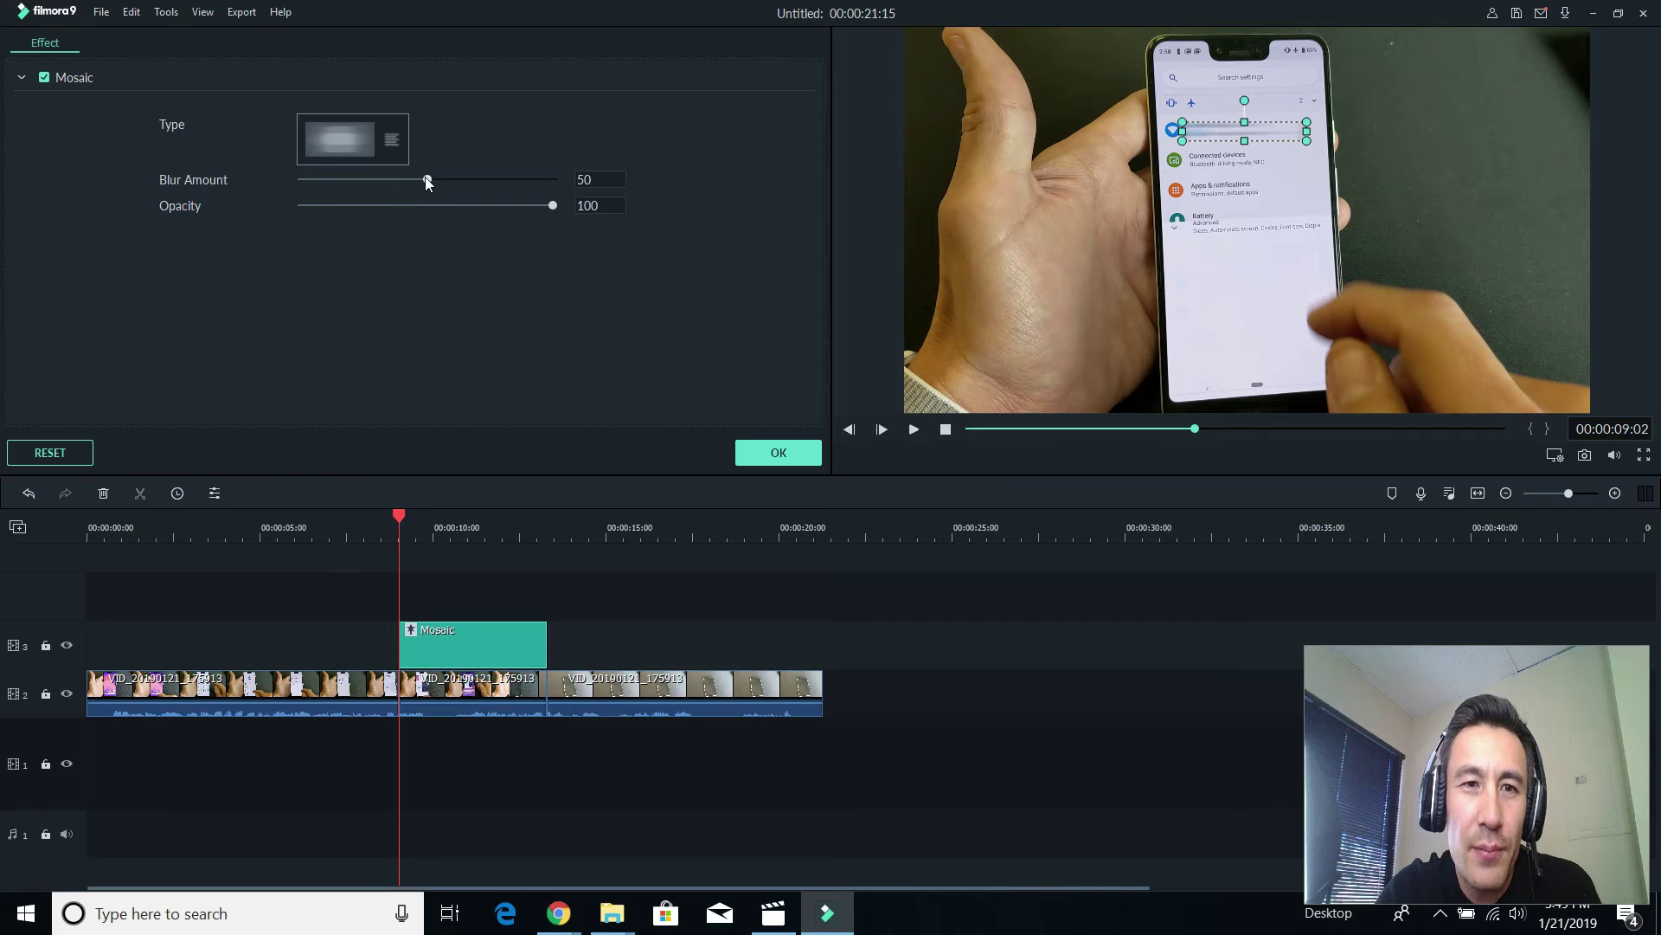
left_click_drag(799, 344, 516, 342)
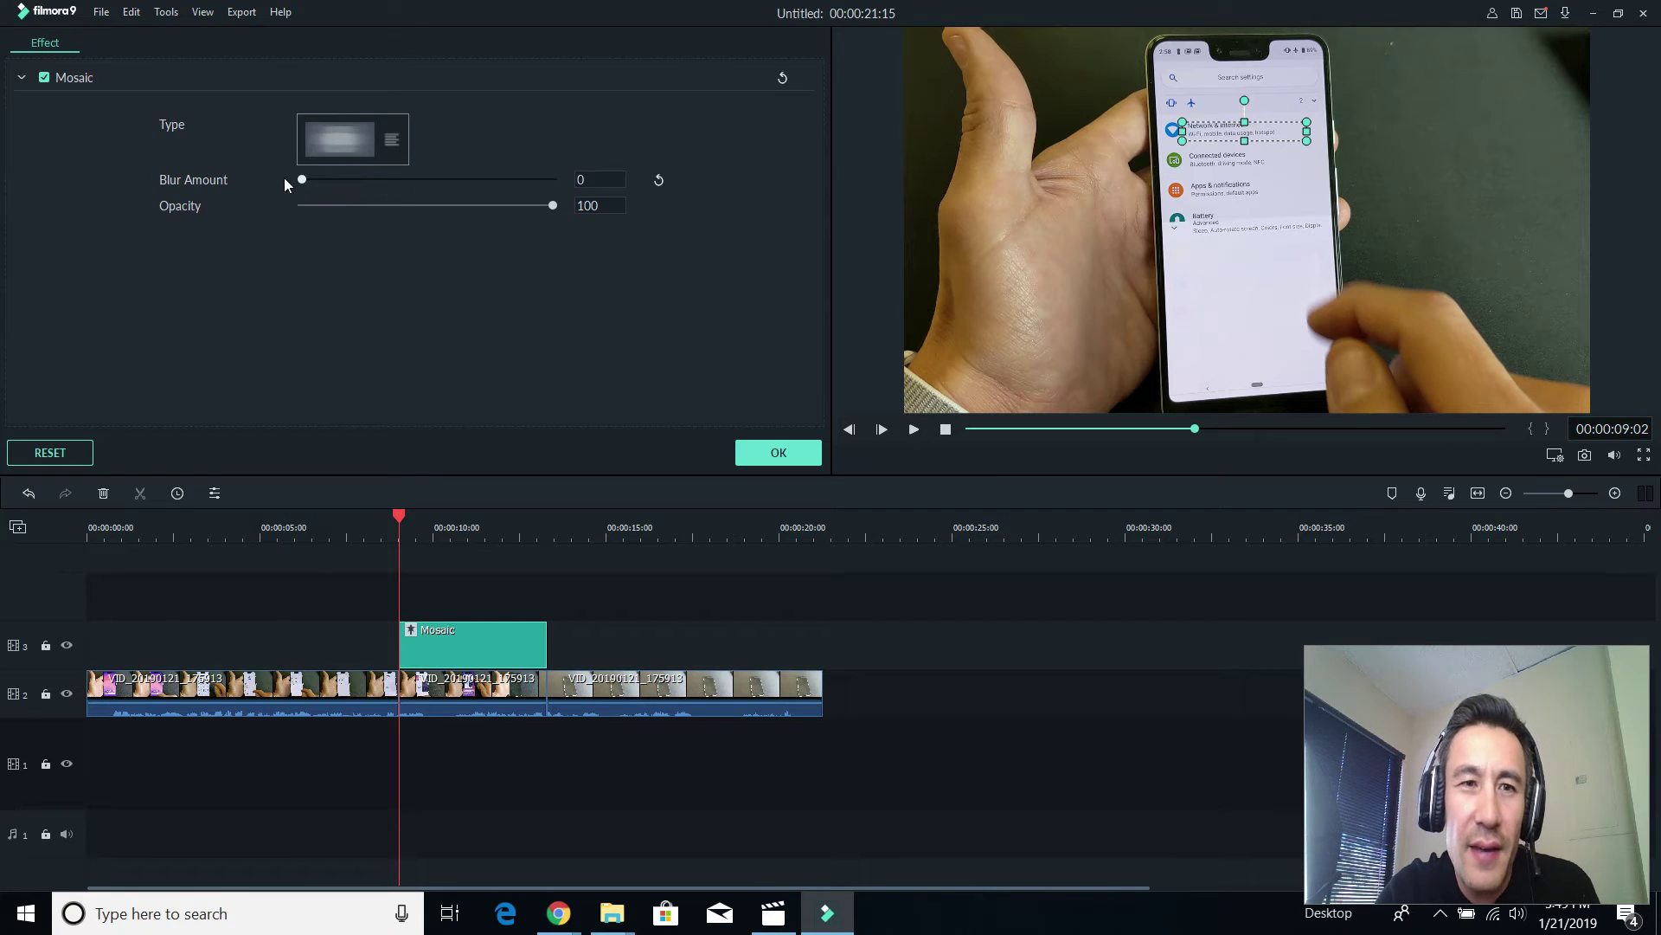
left_click(1209, 127)
mouse_move(1208, 126)
left_mouse_down()
mouse_move(1199, 154)
mouse_move(1196, 129)
left_mouse_up()
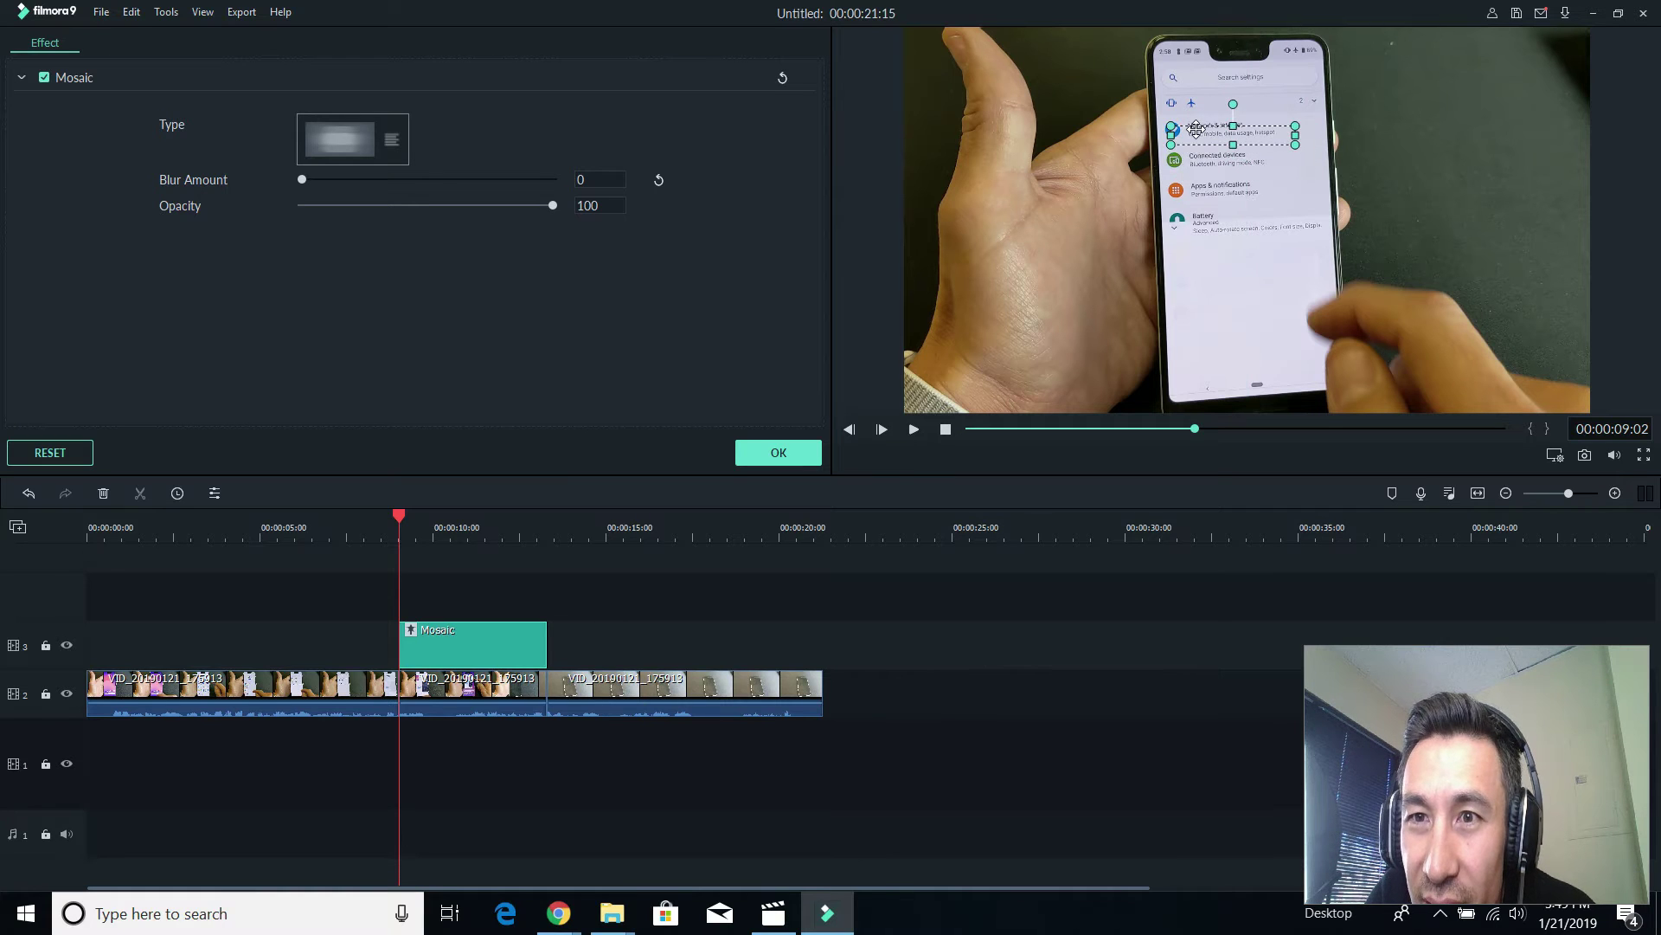
Position the box over the Night Light line, set Blur Amount to 8, and apply
left_click(913, 430)
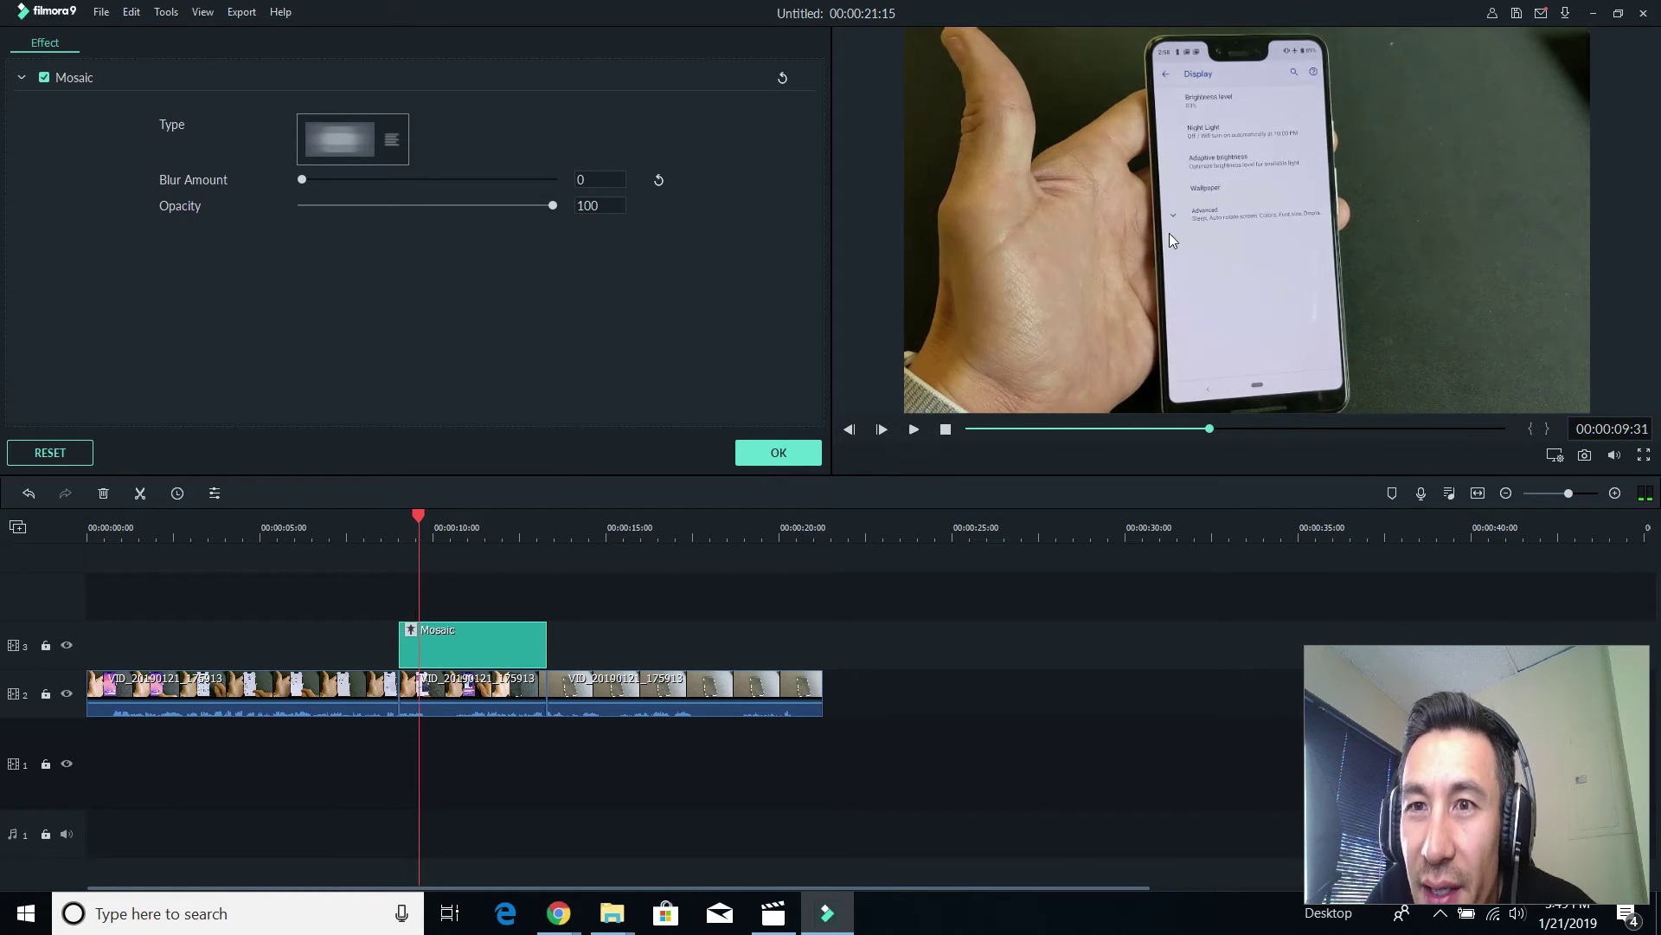
left_click(1214, 133)
left_click(1213, 131)
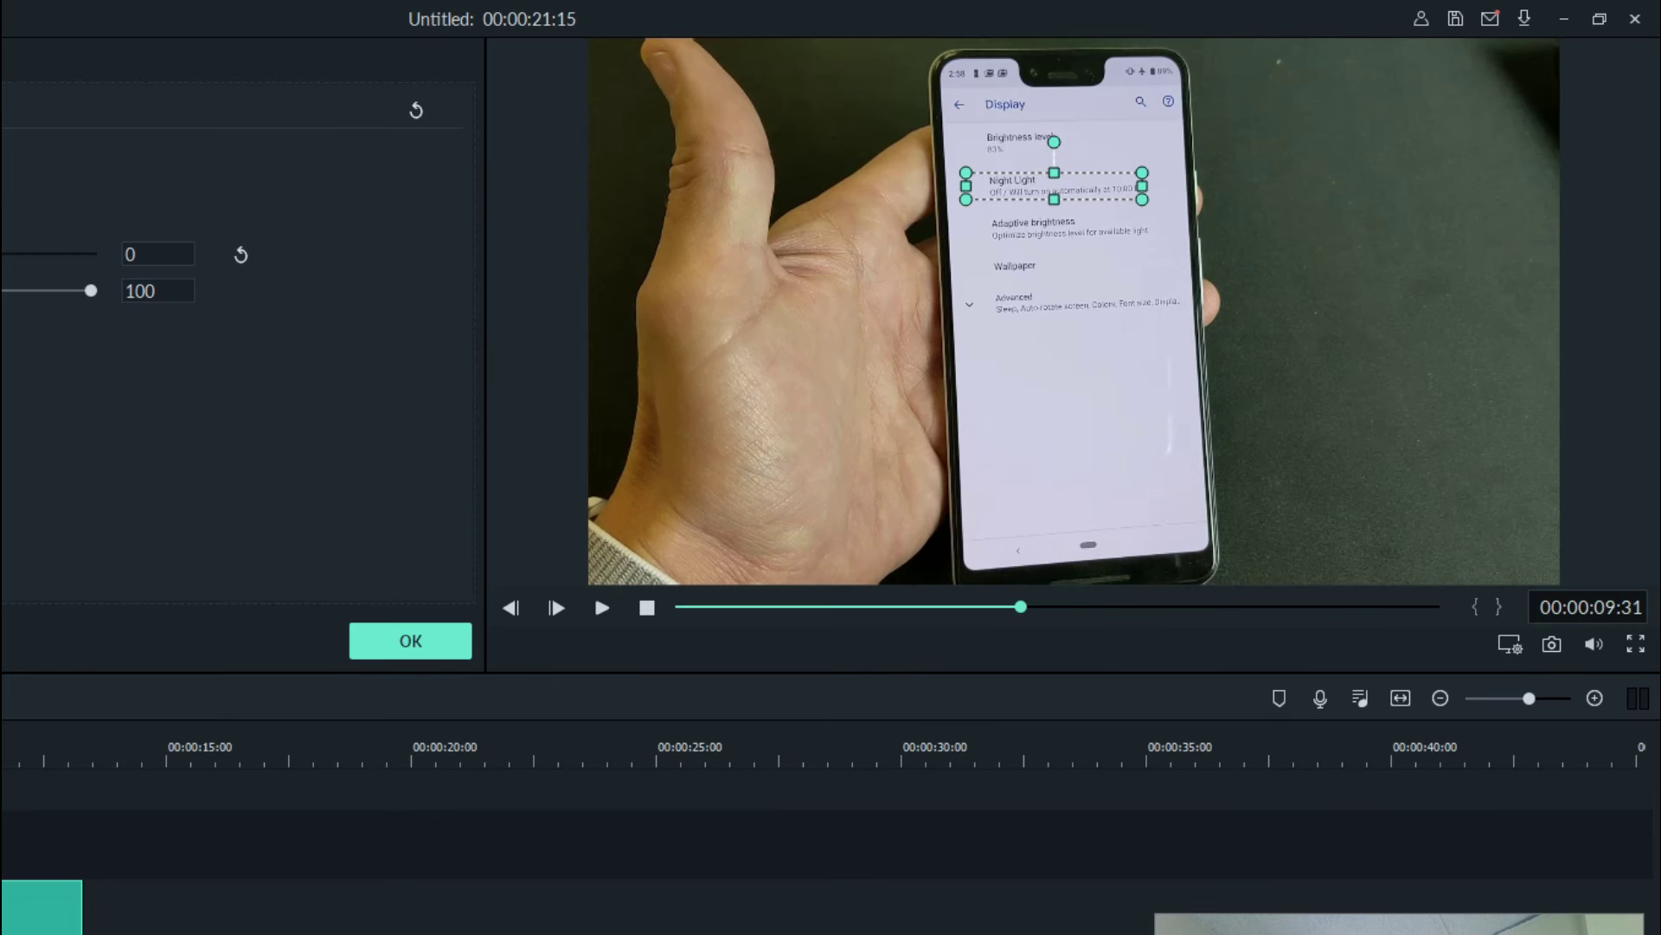
mouse_move(1, 254)
left_mouse_down()
mouse_move(120, 251)
mouse_move(0, 248)
left_mouse_up()
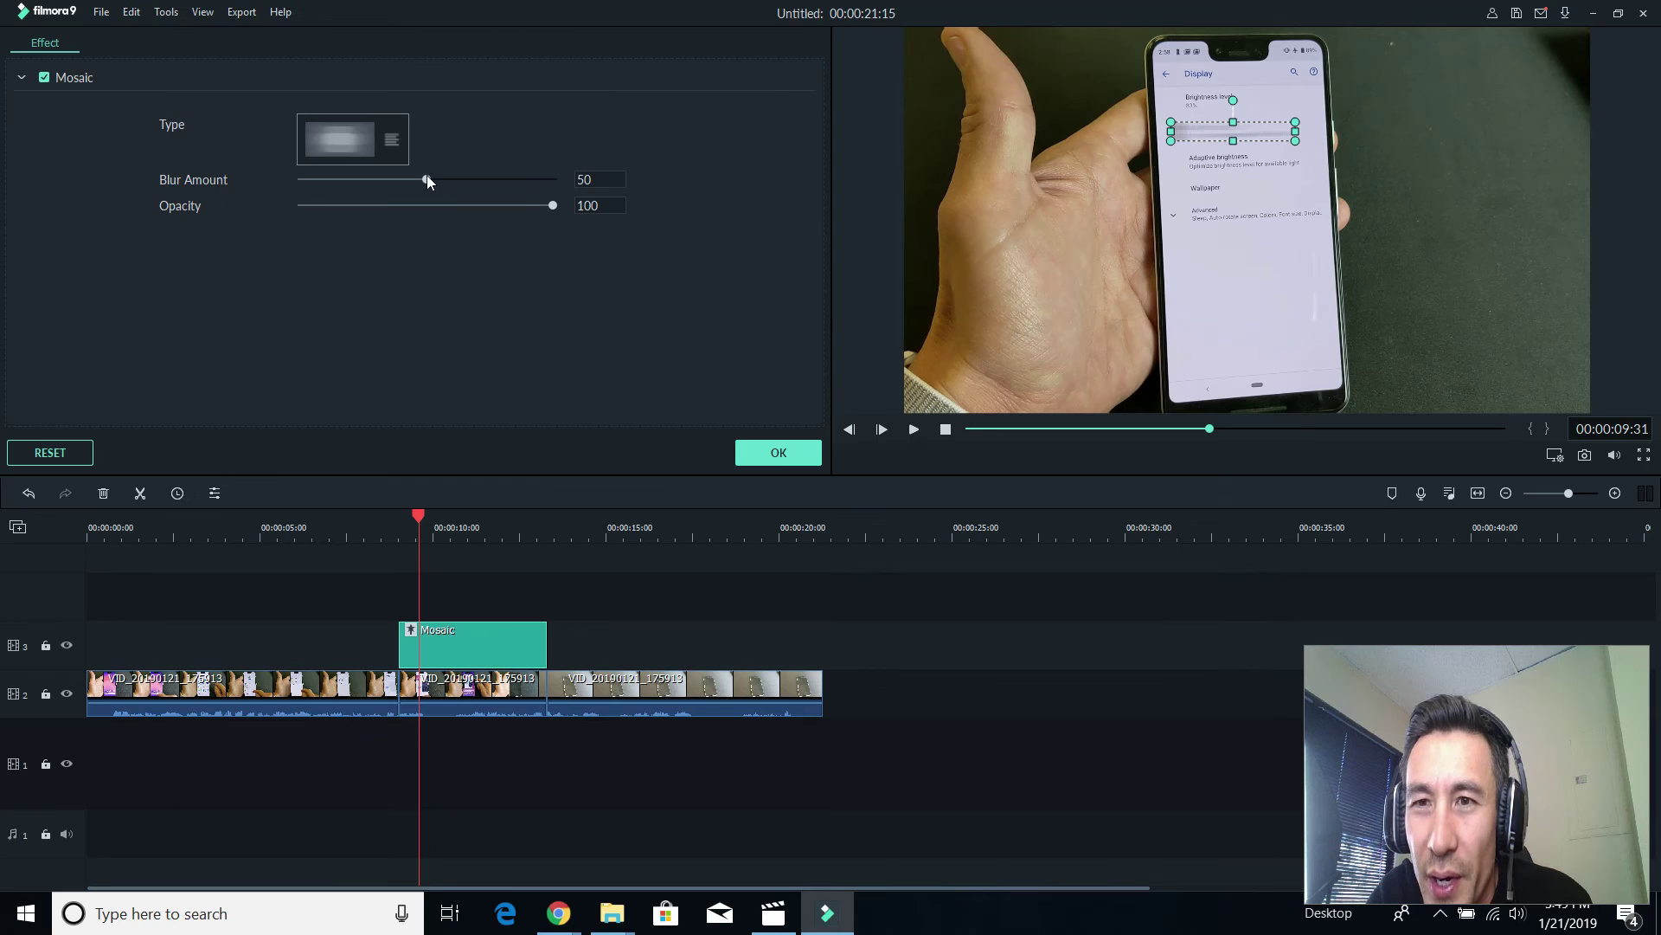
left_click_drag(427, 177, 300, 185)
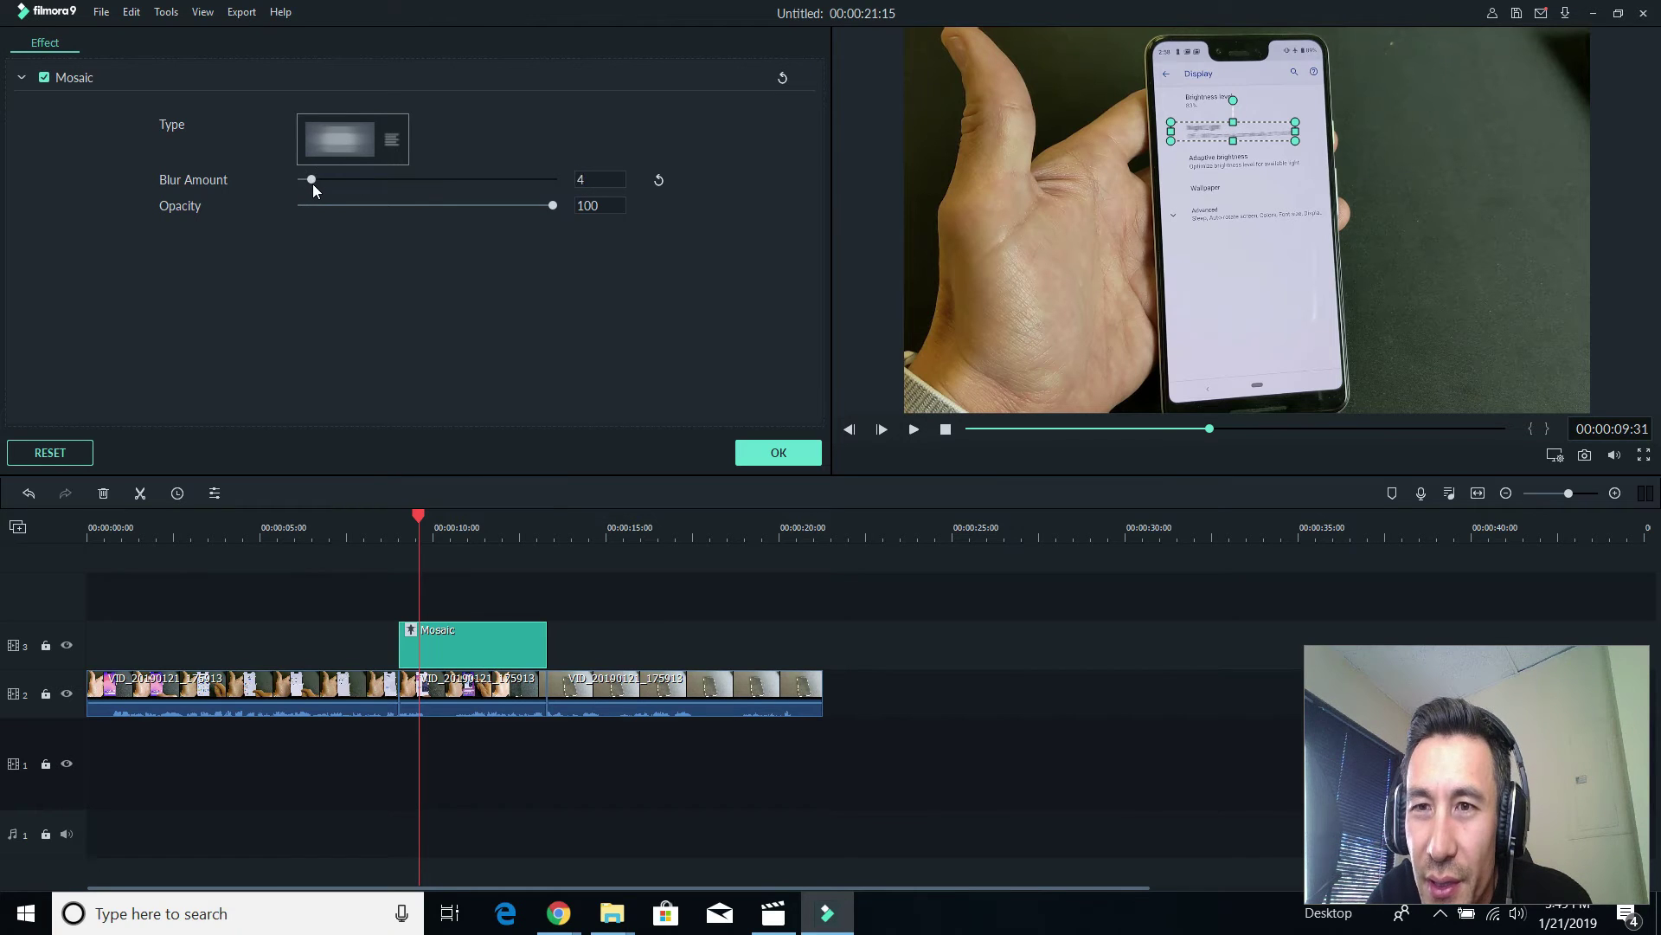
left_click_drag(319, 183, 323, 187)
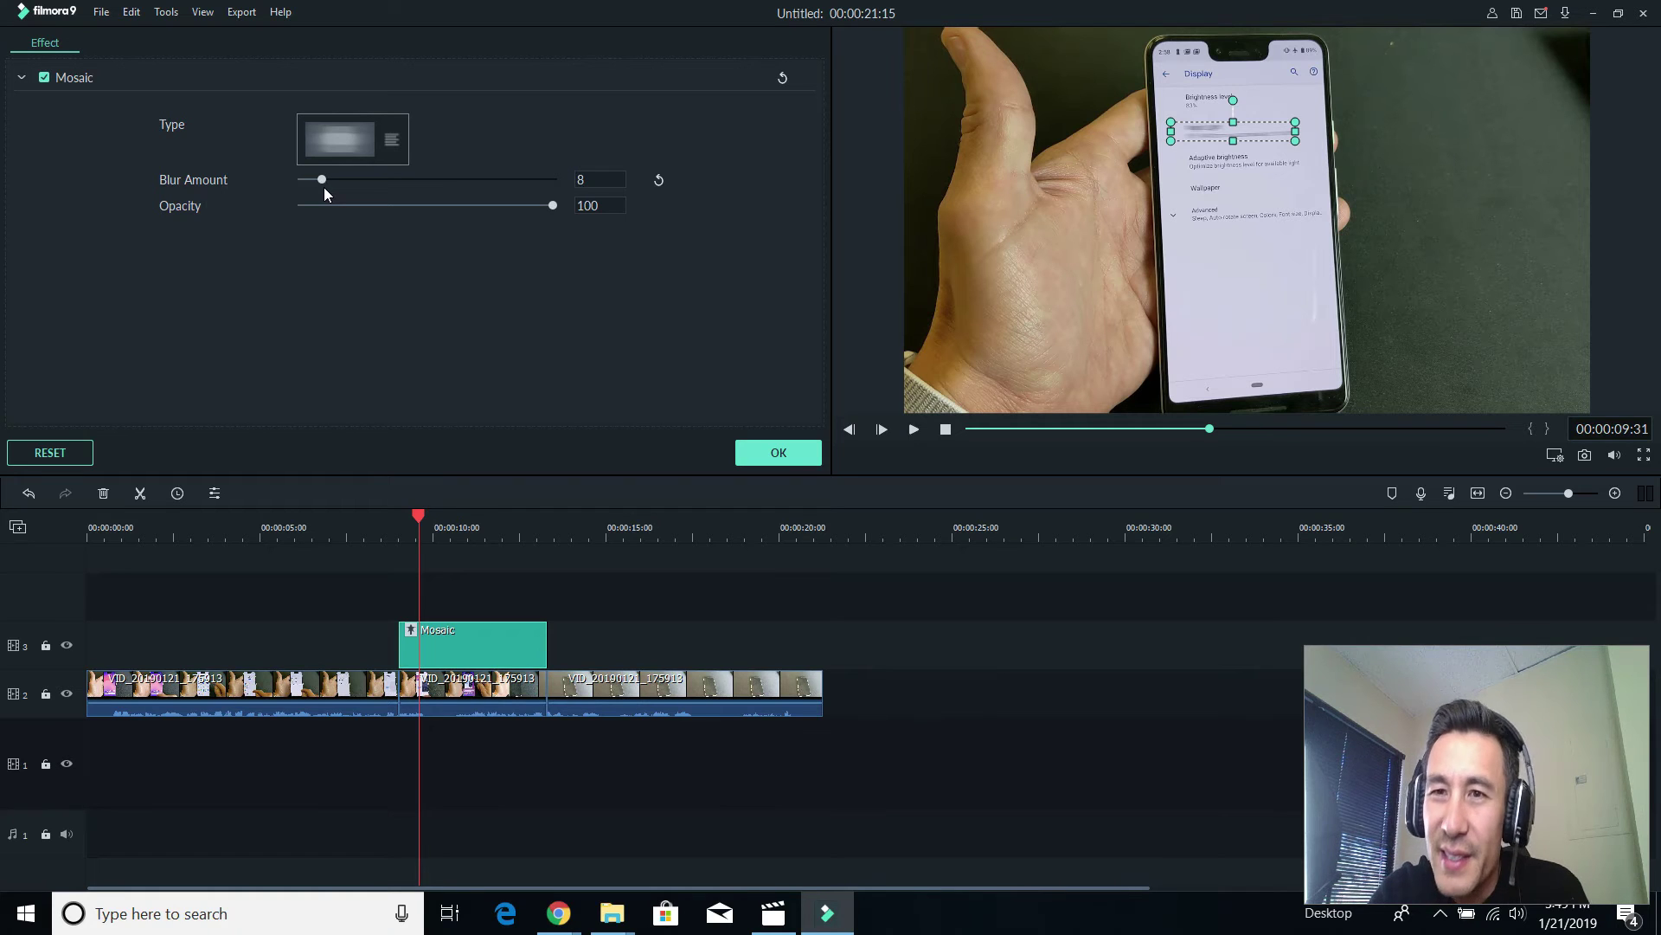
left_click(804, 456)
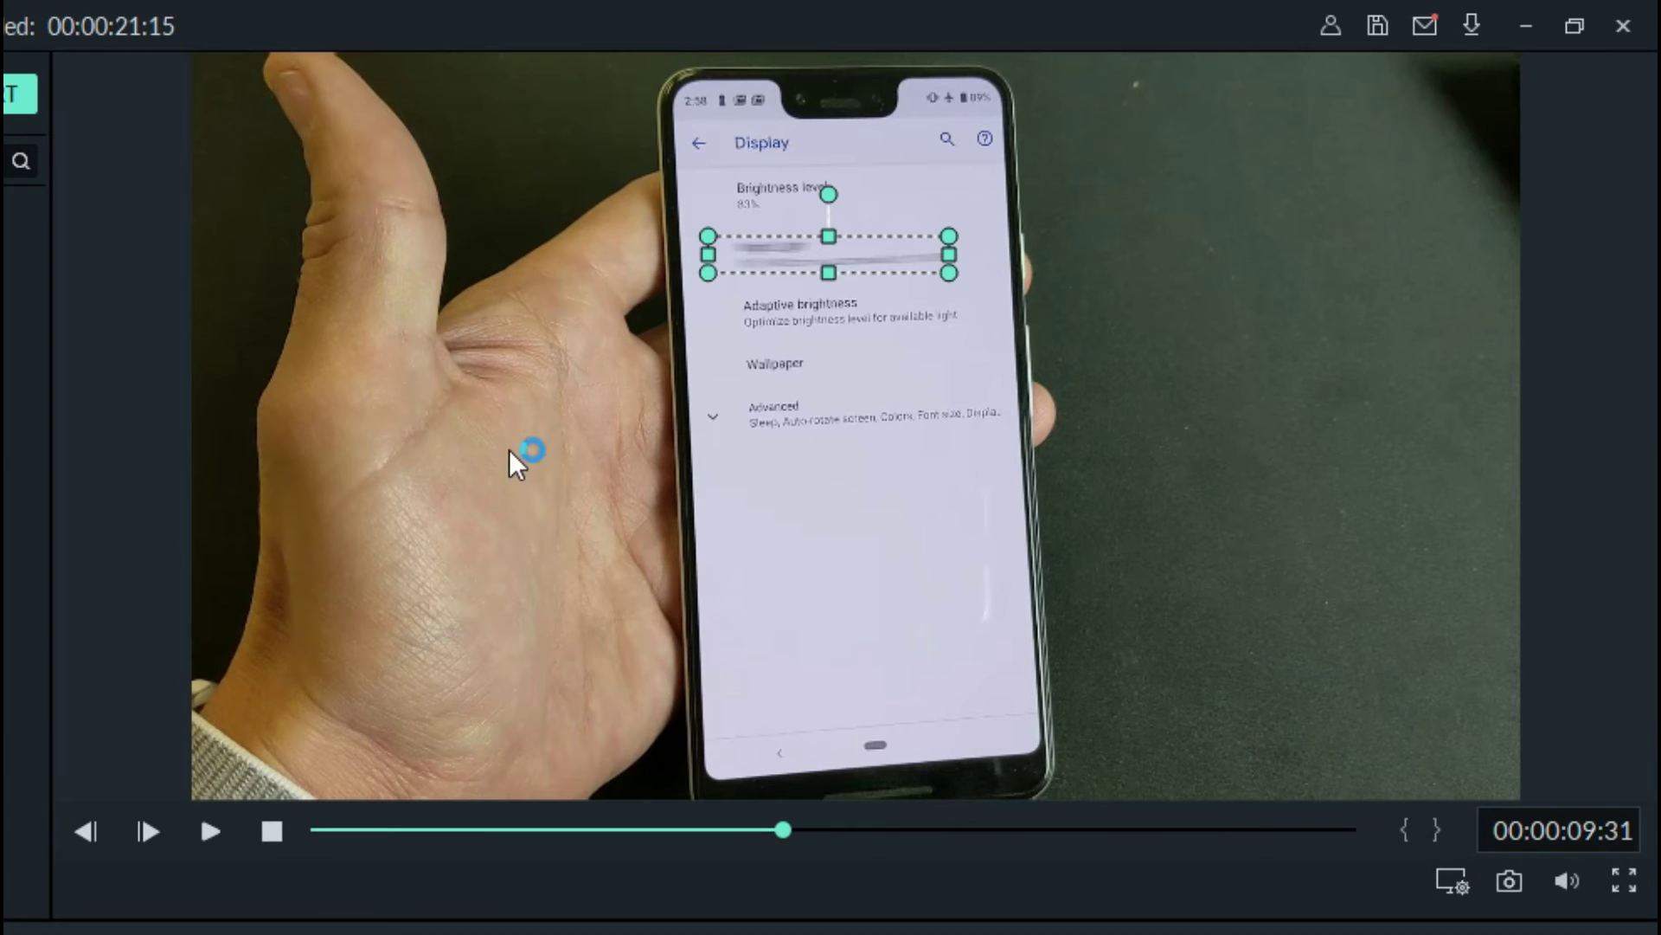
Drag a second Utility Mosaic effect onto a new track above the first one
left_click(1305, 532)
left_click(877, 536)
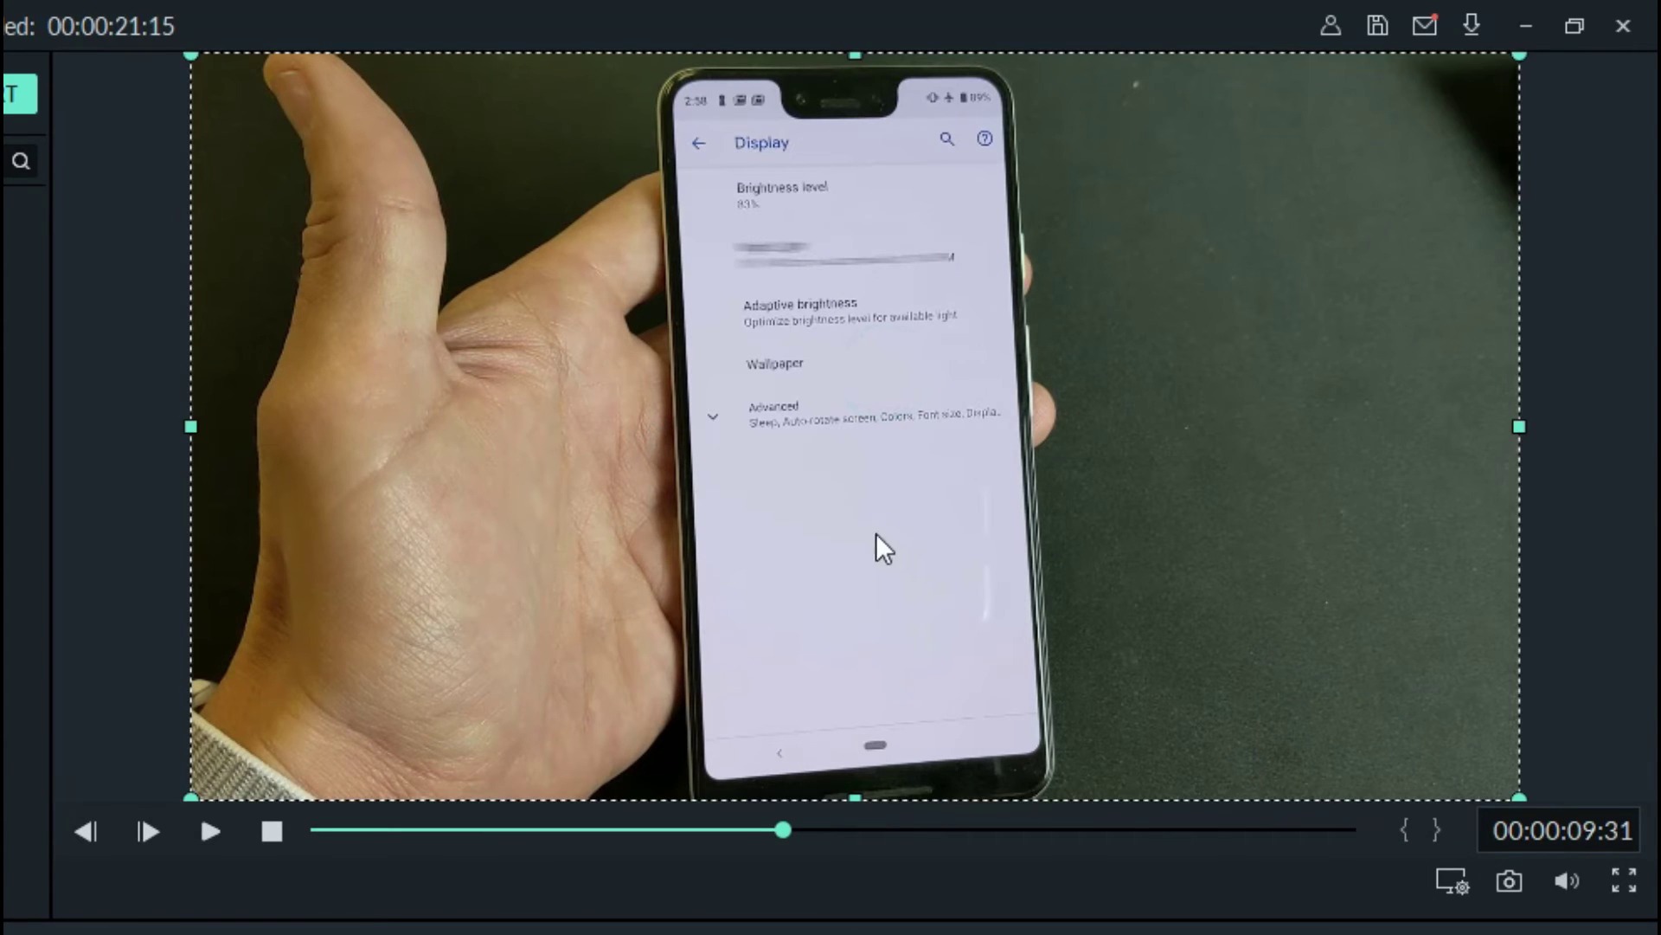
left_click(784, 351)
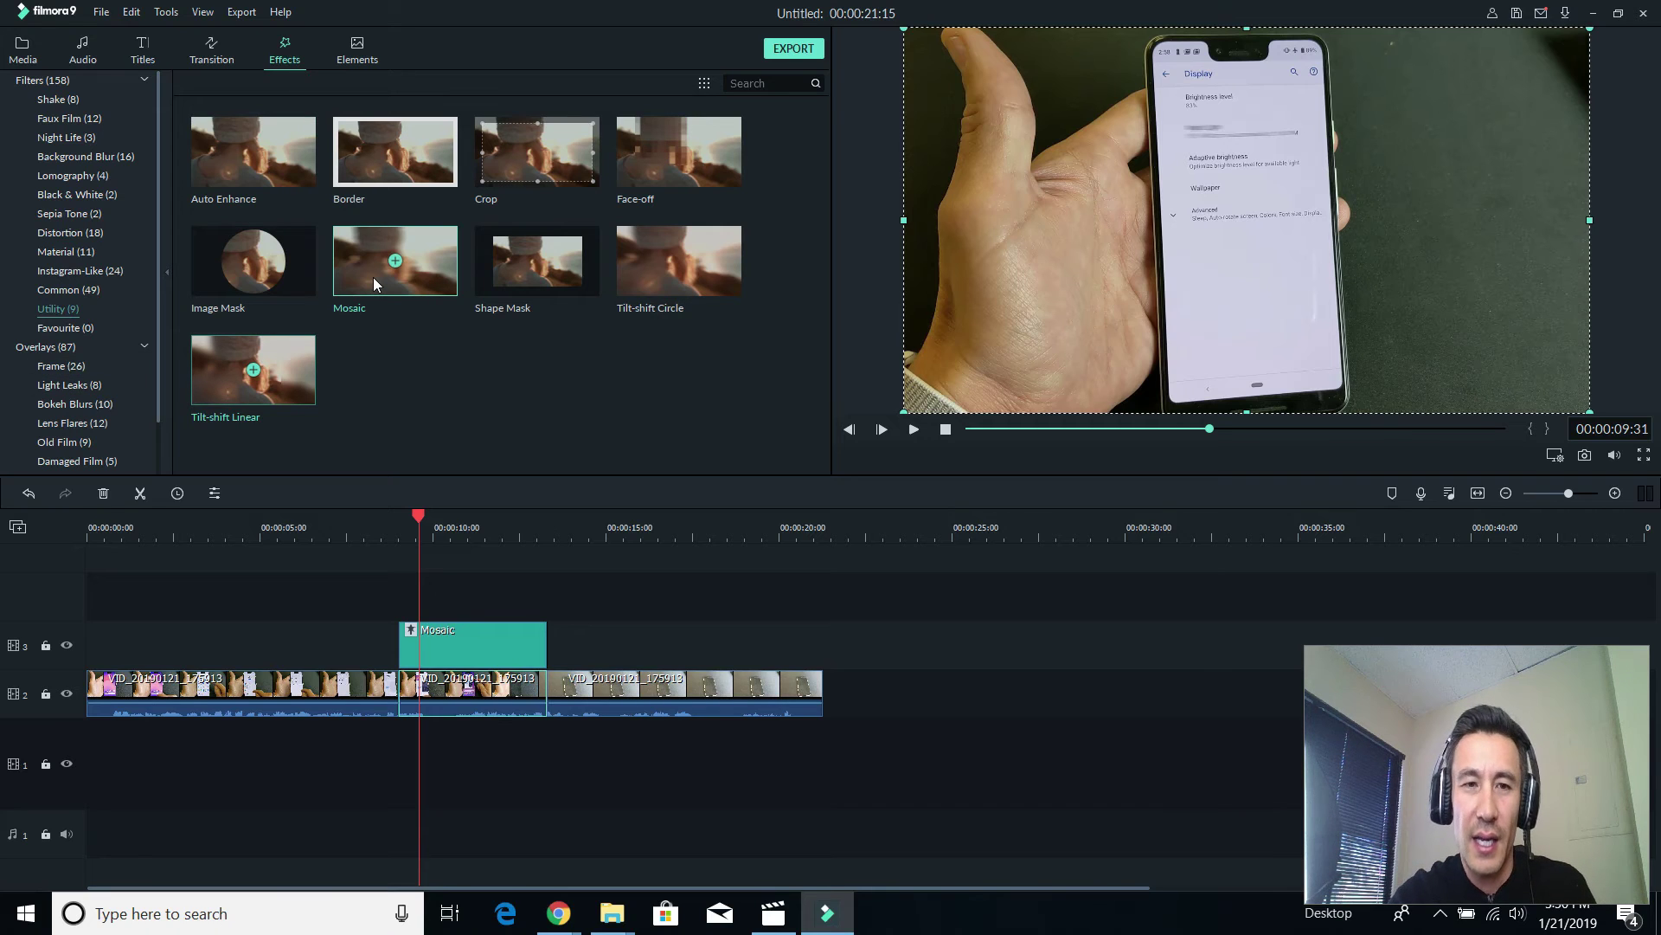
left_click_drag(372, 277, 408, 576)
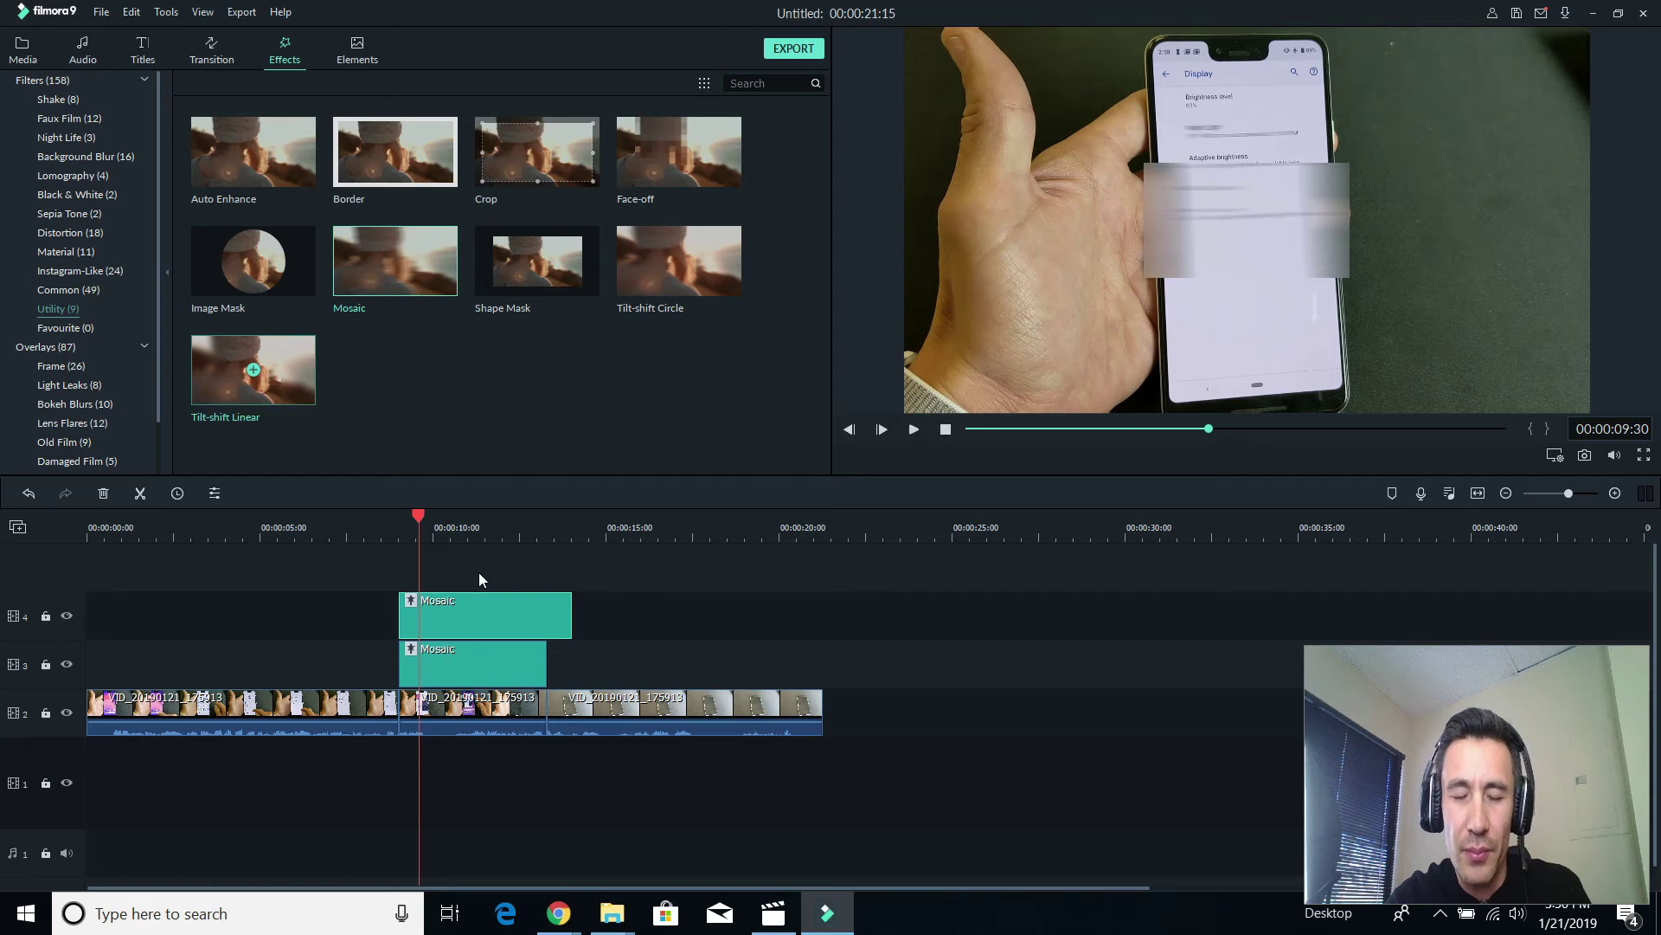
Delete the new Mosaic clip and paste a copy of the original directly above it
right_click(509, 611)
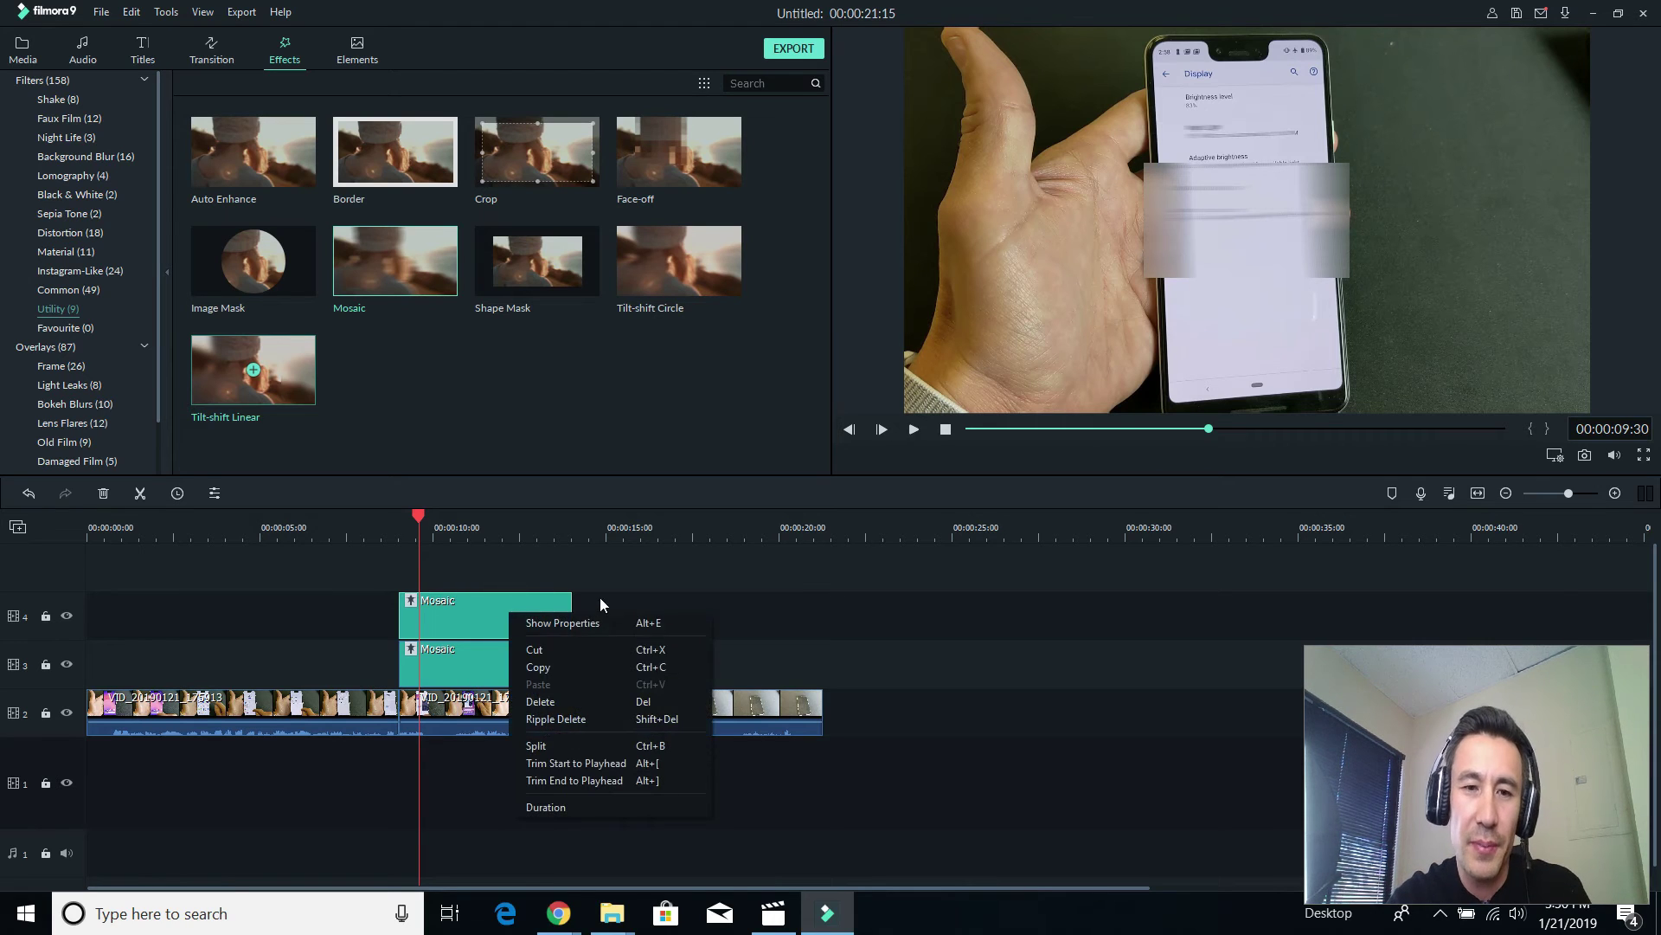
left_click(583, 699)
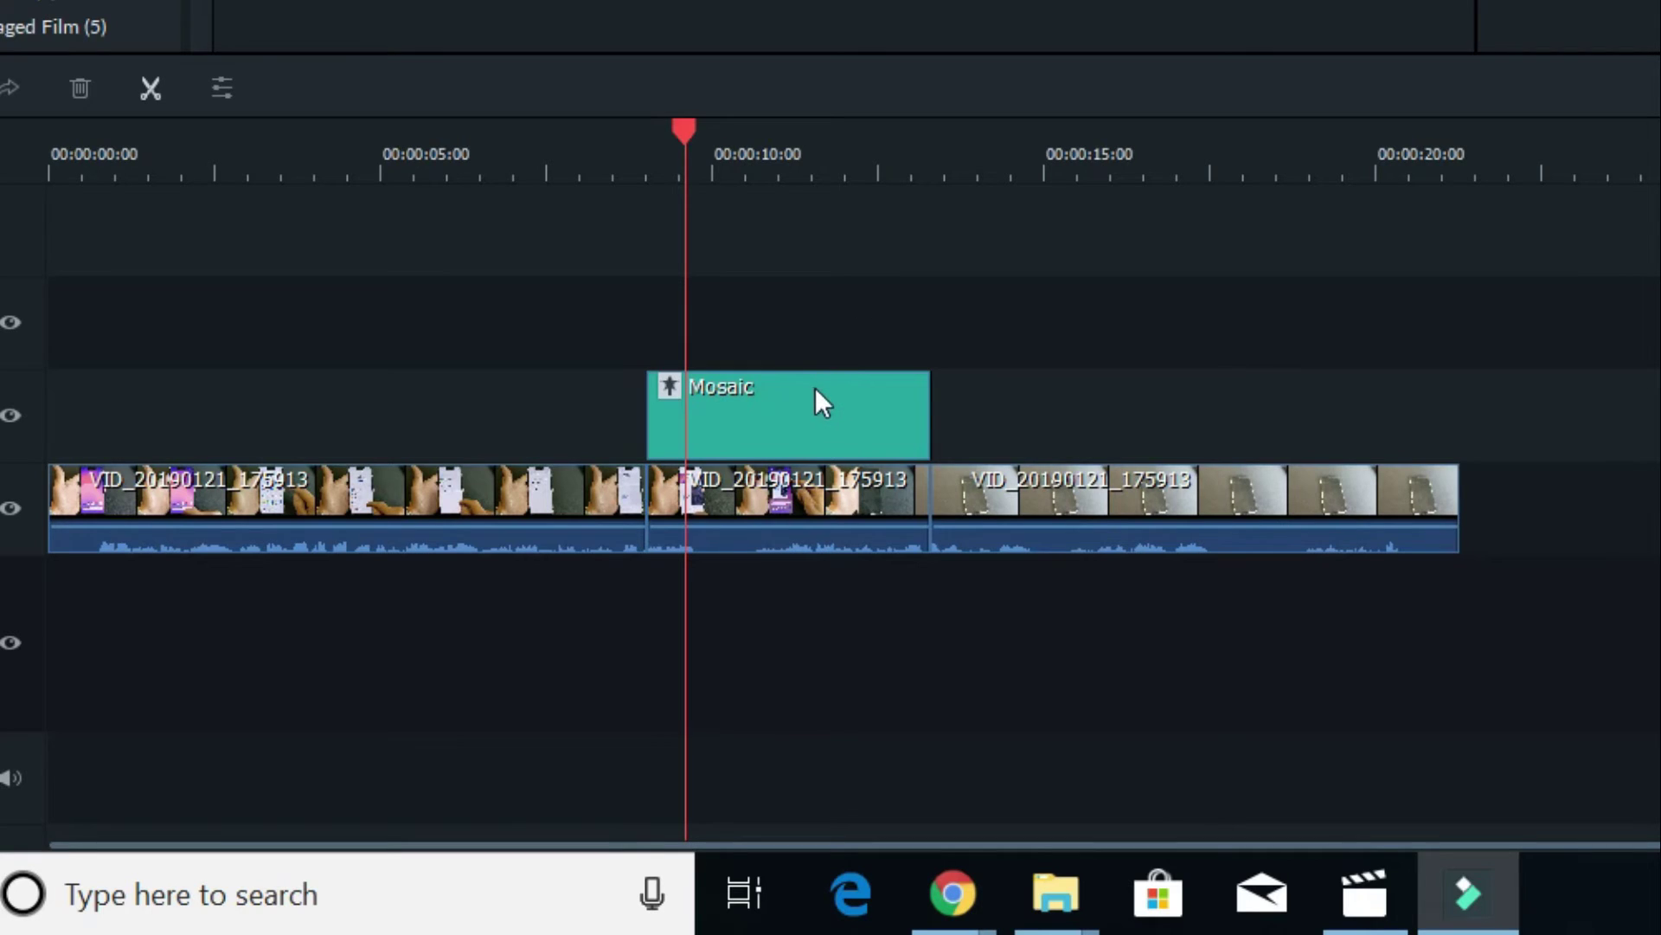
right_click(813, 387)
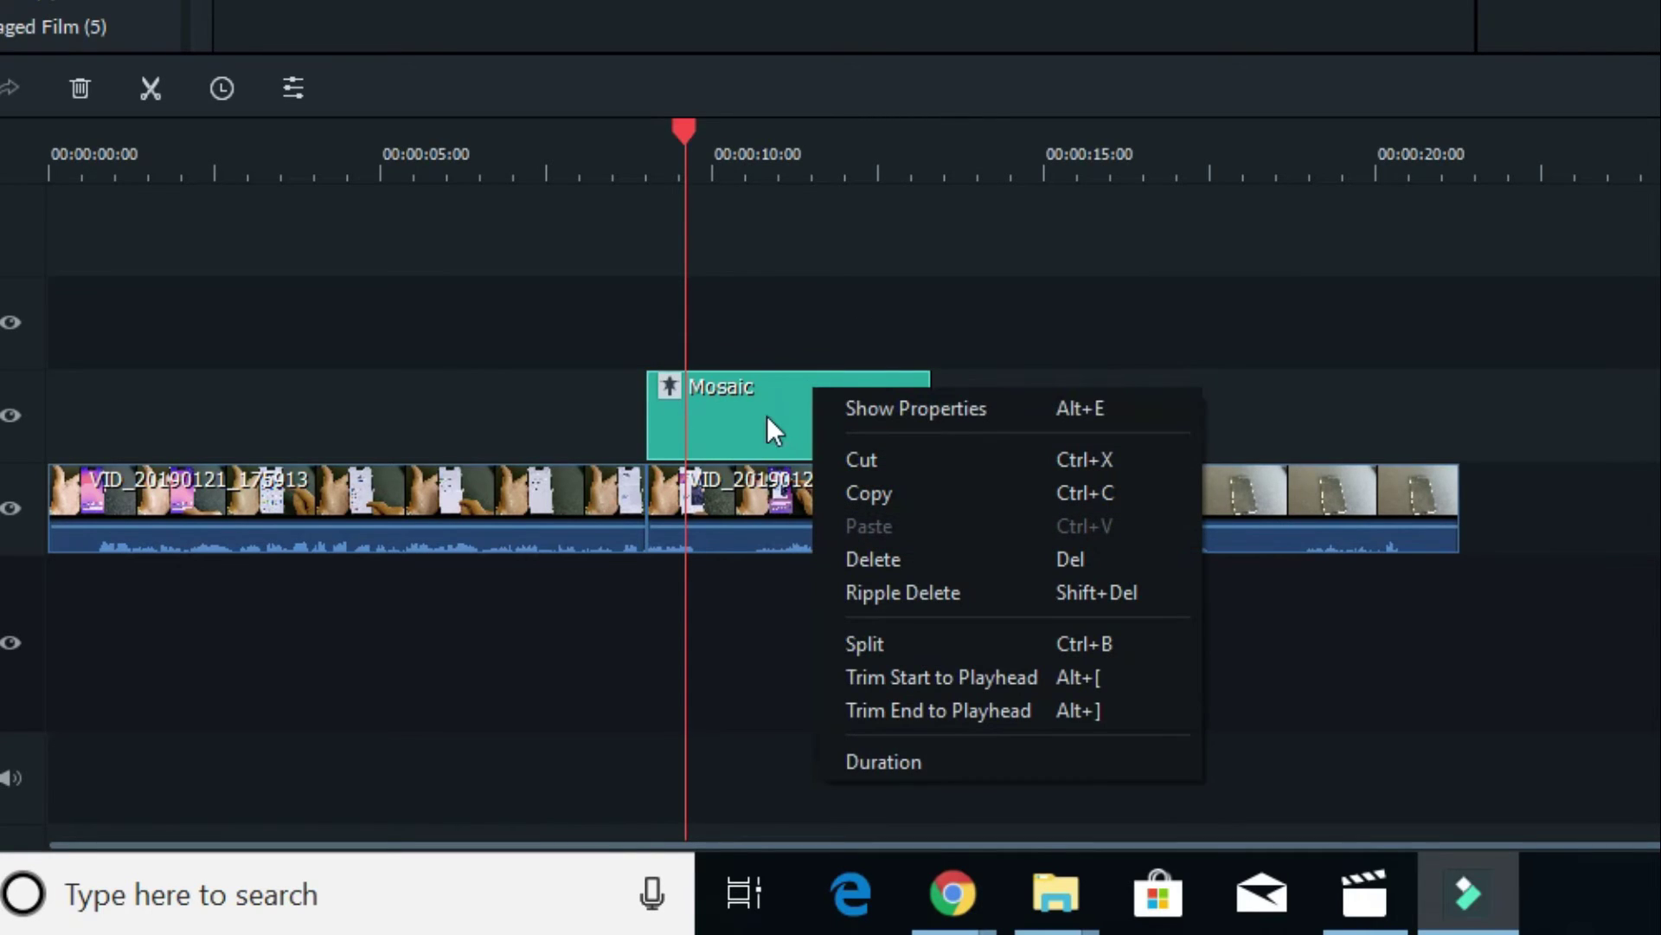
left_click(977, 500)
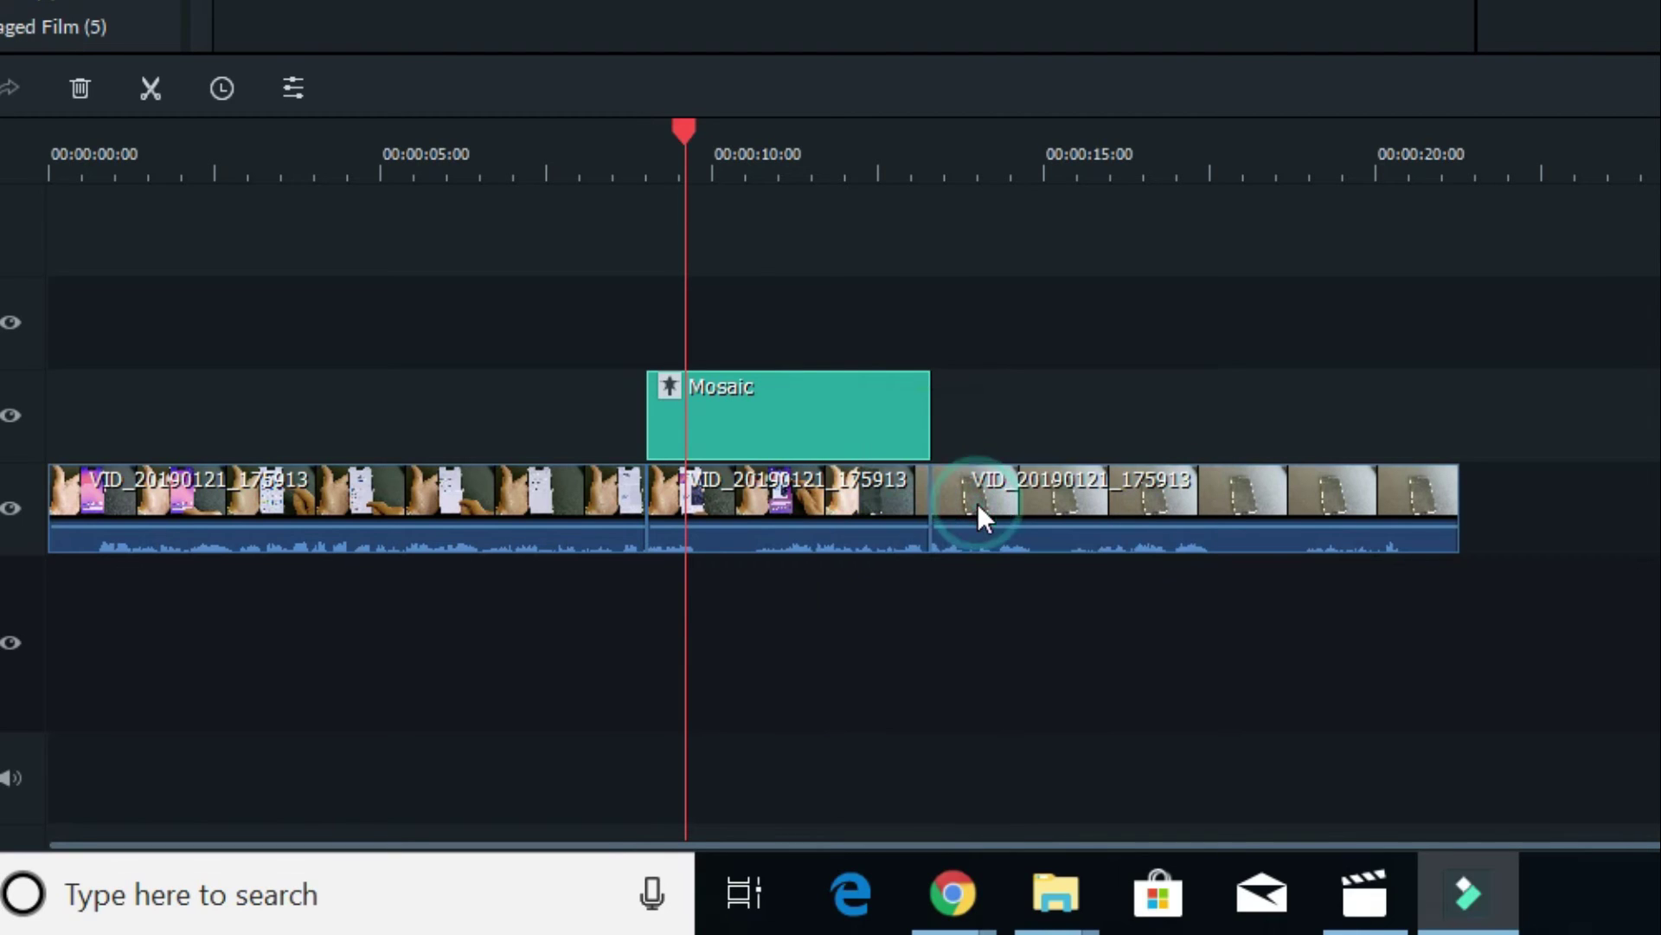
left_click(733, 314)
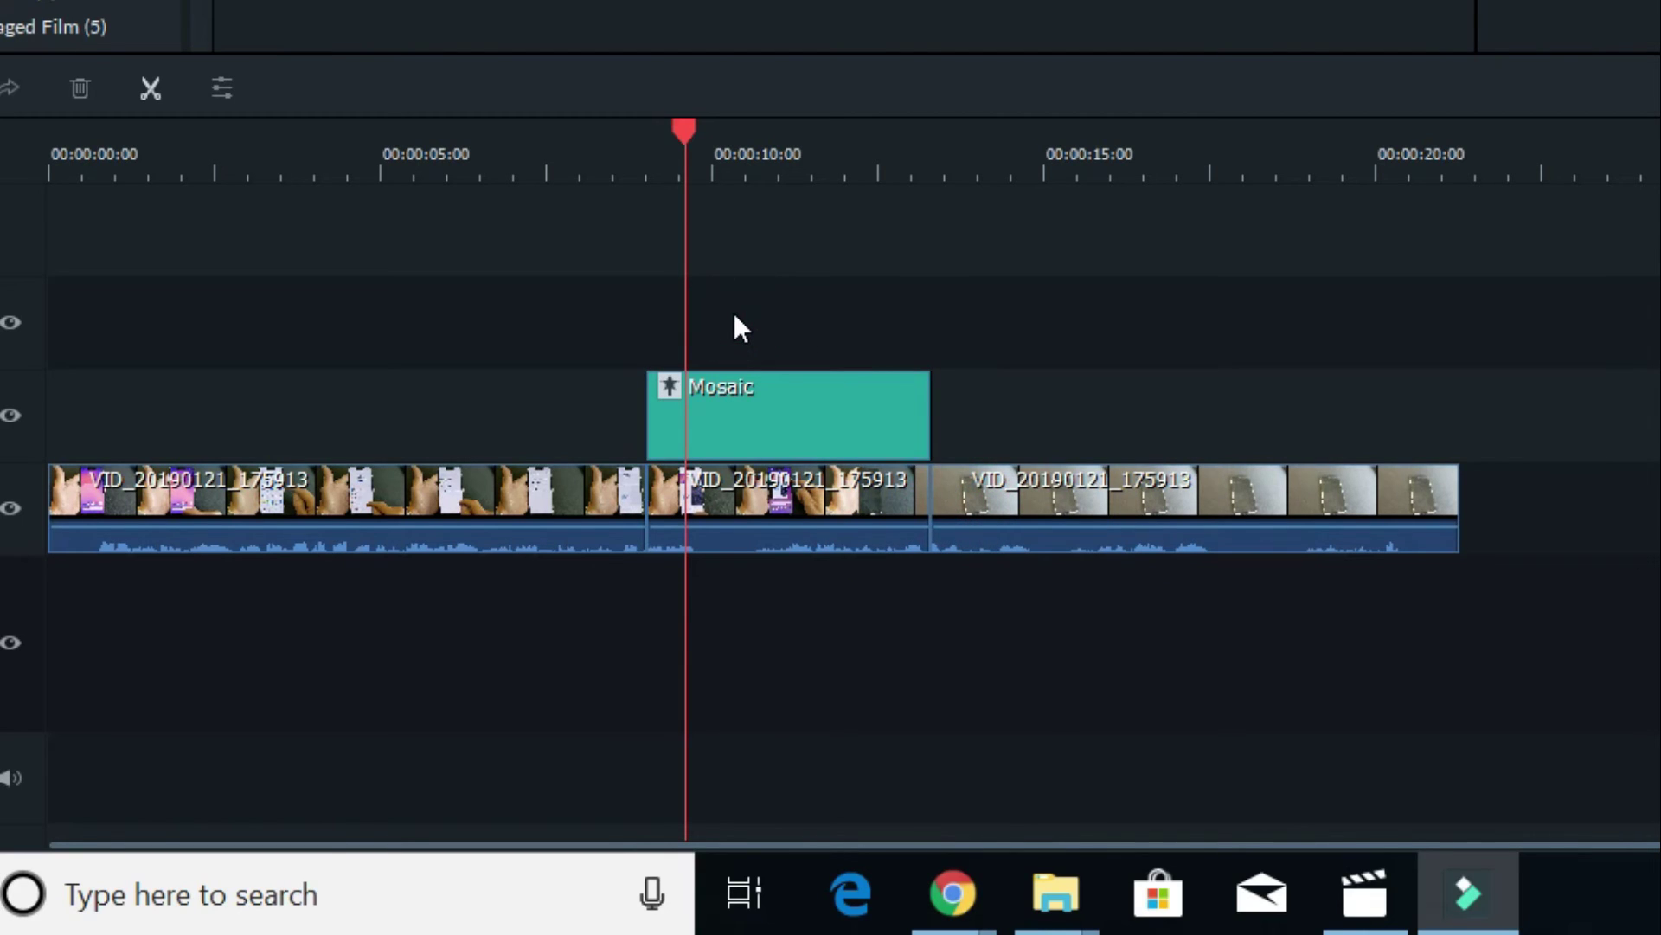
right_click(734, 316)
left_click(881, 395)
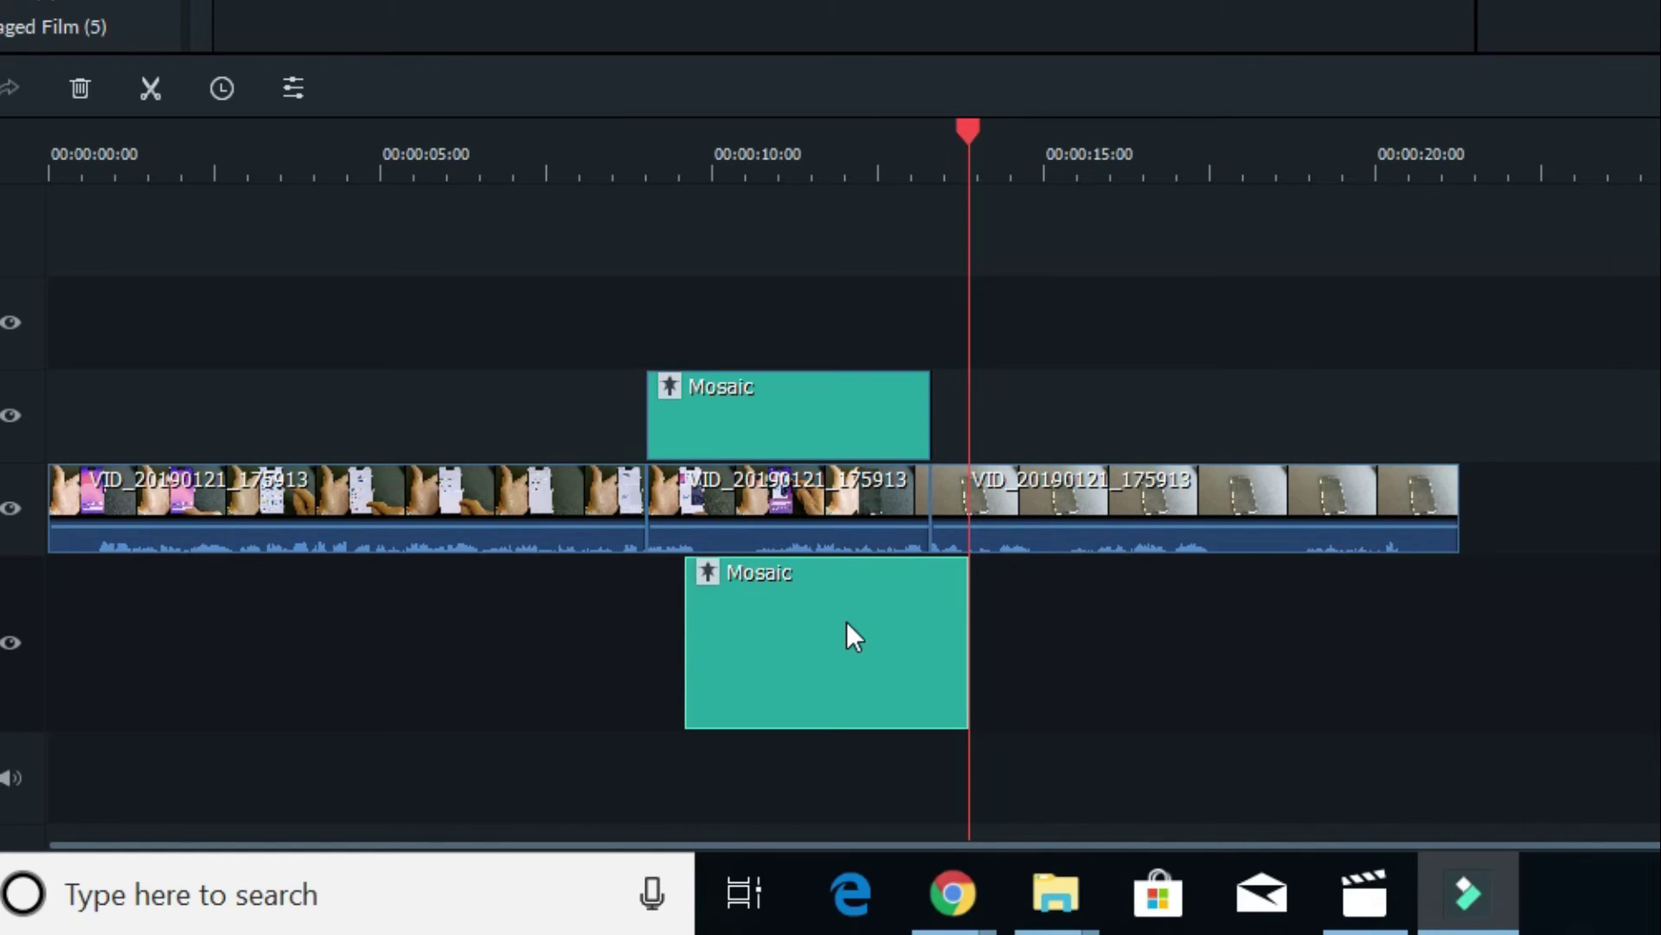
left_click_drag(847, 621, 812, 319)
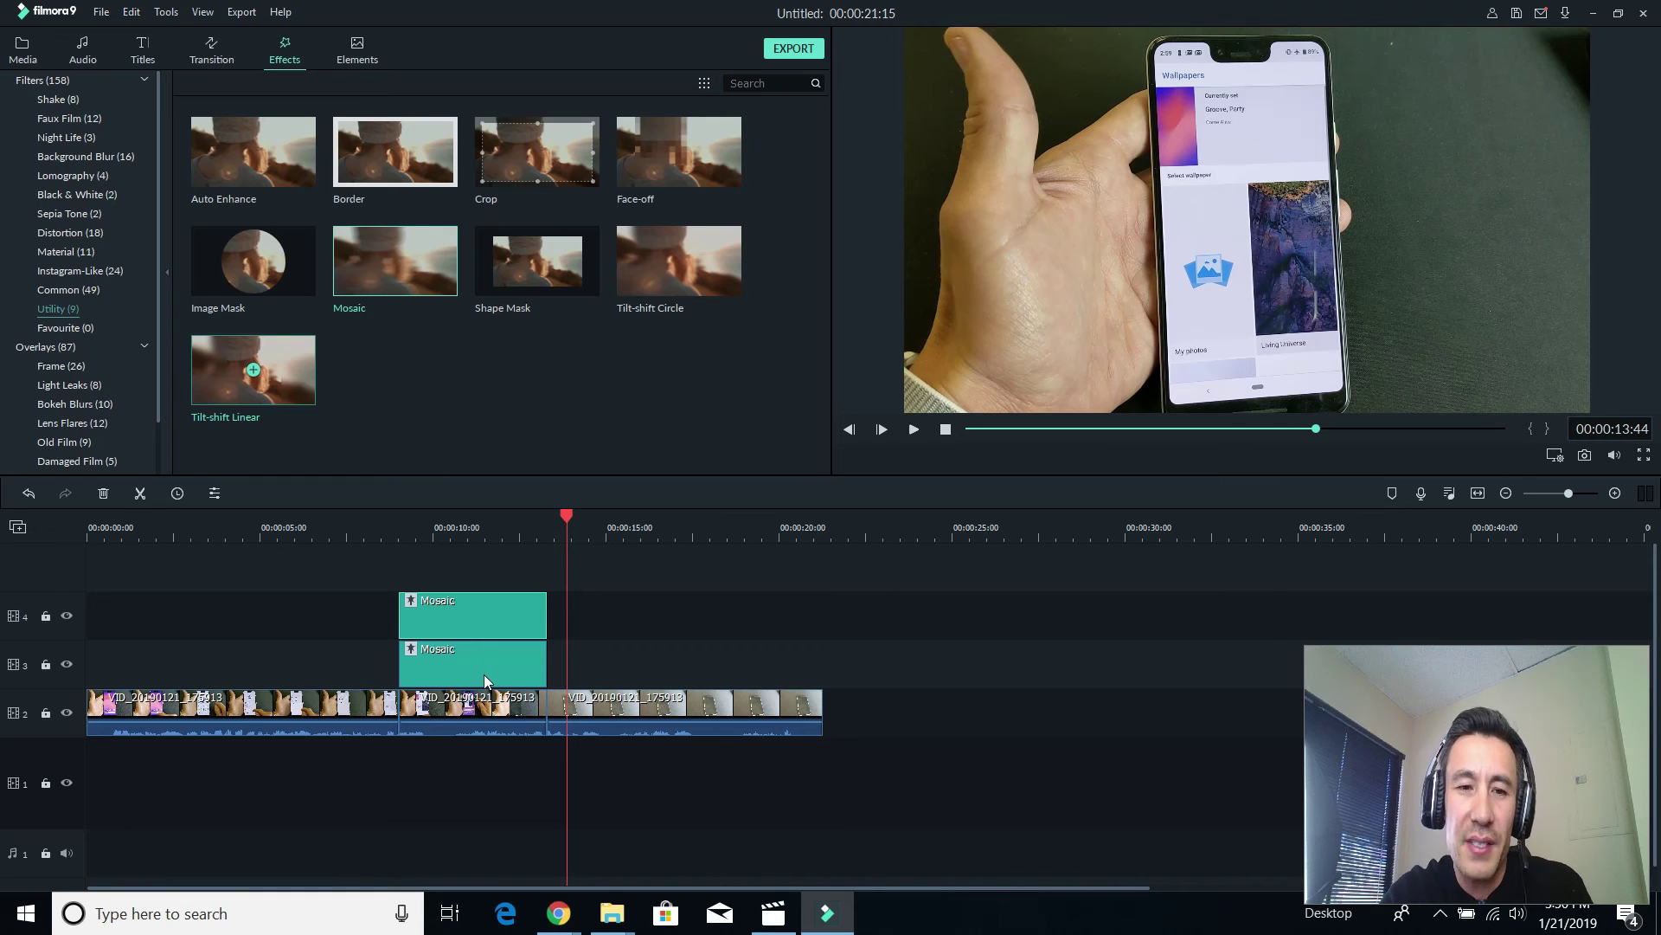
double_click(804, 420)
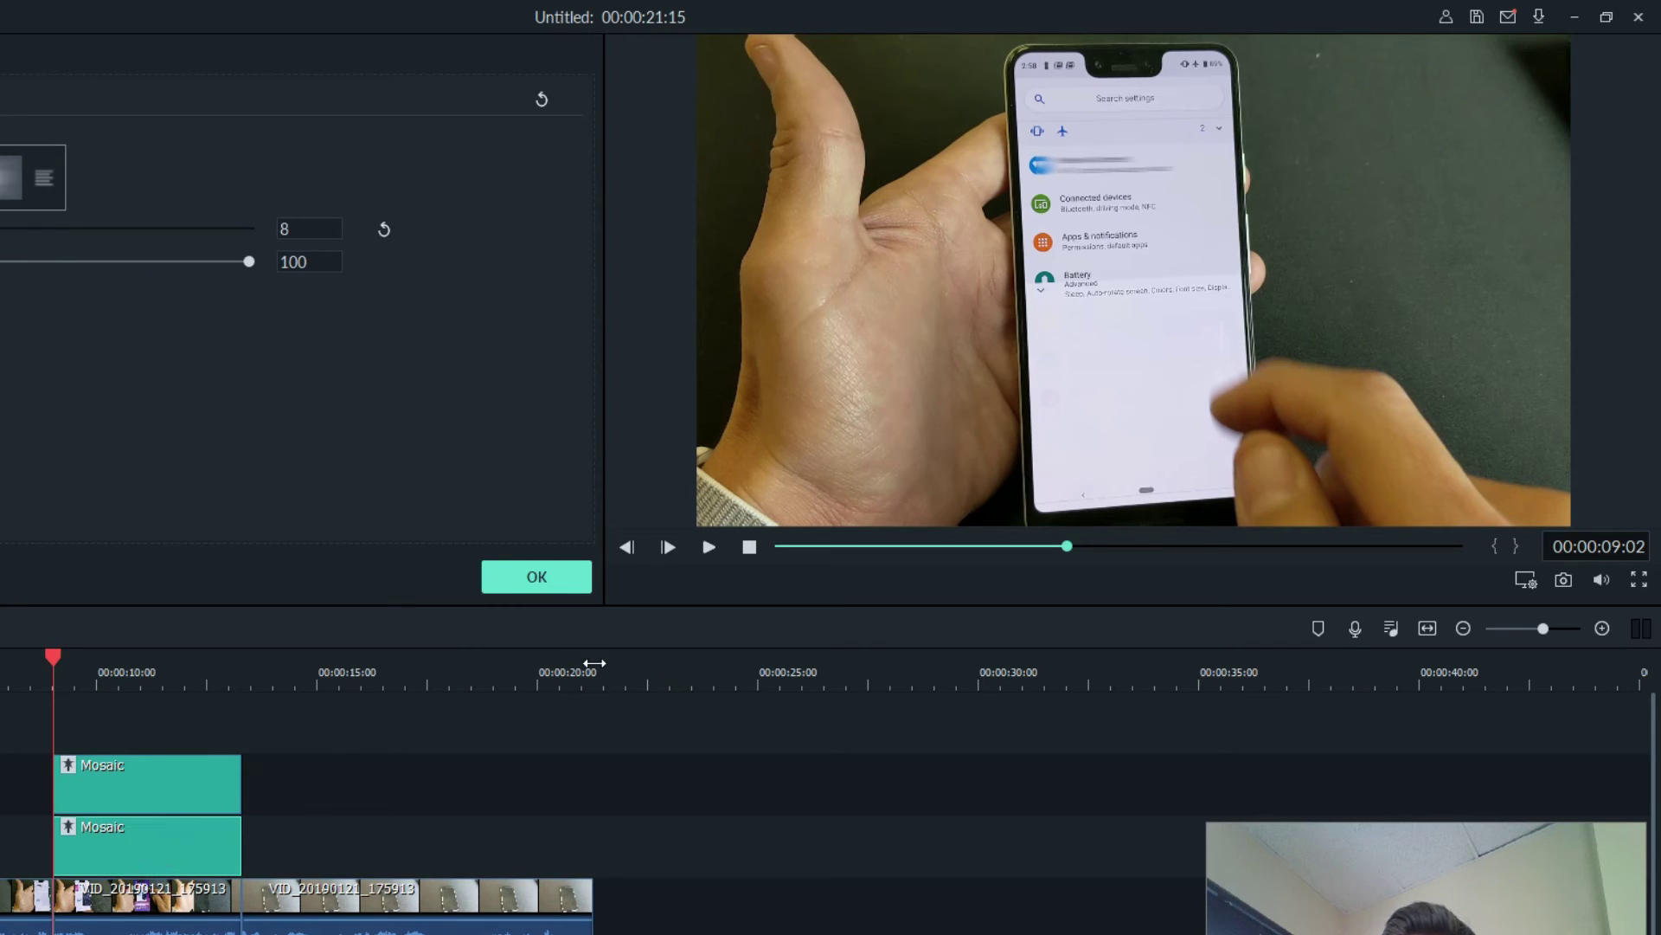
Select the copied mosaic box and compare it with the lower Mosaic clip's box
left_click(1078, 164)
left_click(1091, 178)
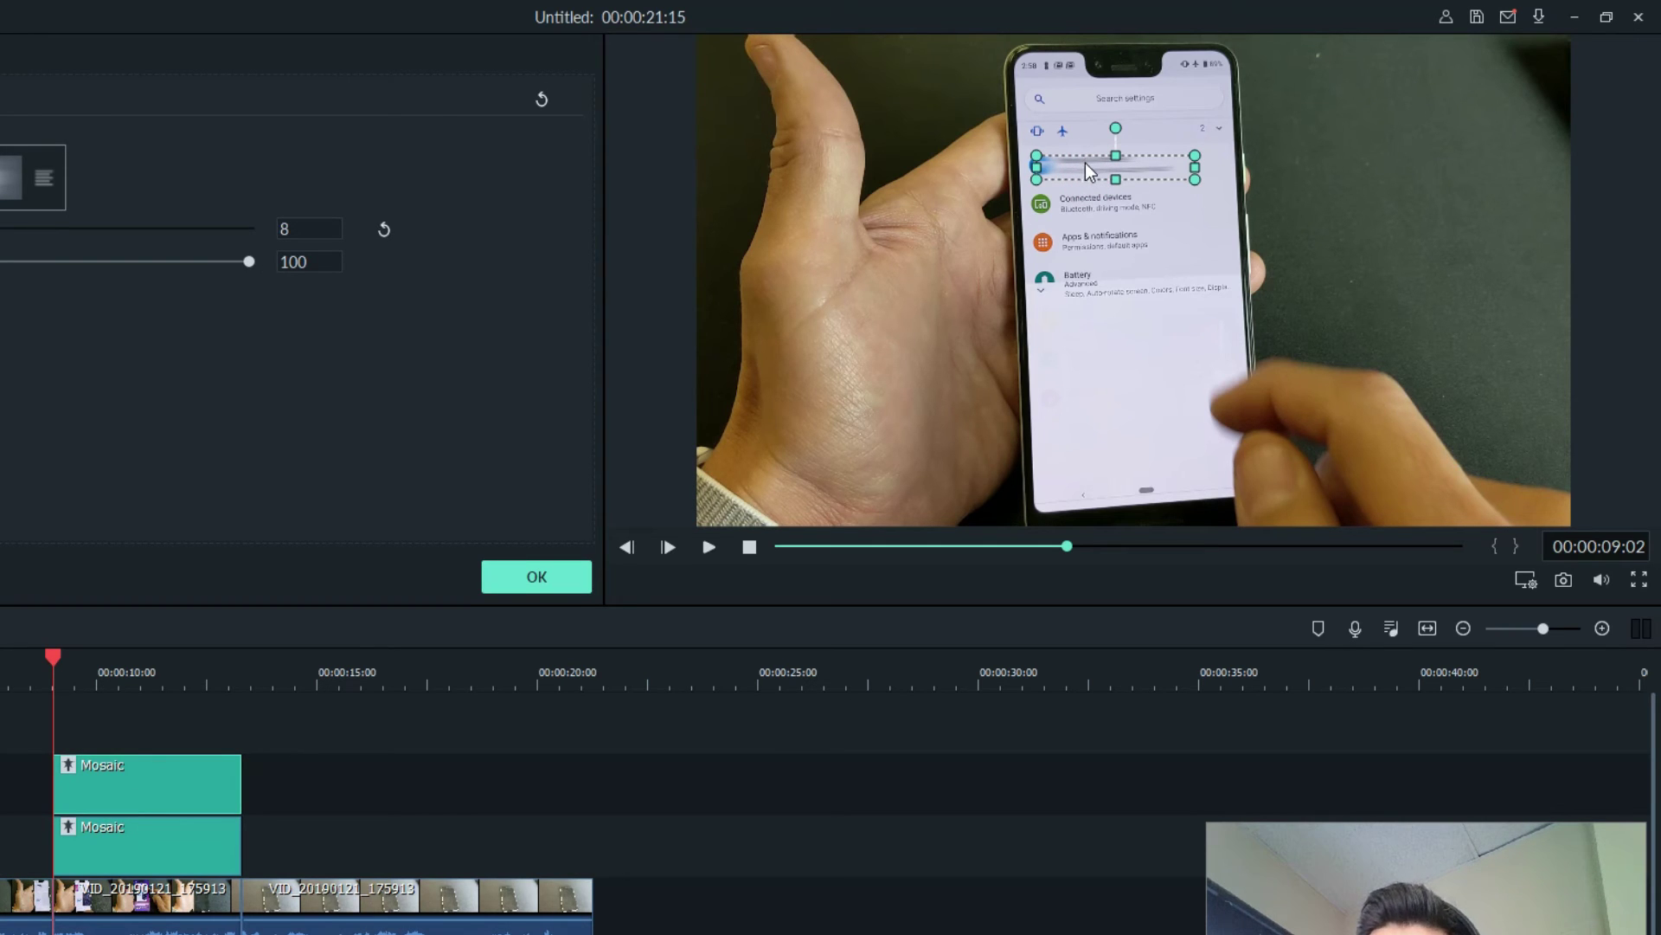
mouse_move(1085, 163)
left_mouse_down()
mouse_move(1077, 244)
mouse_move(1081, 159)
left_mouse_up()
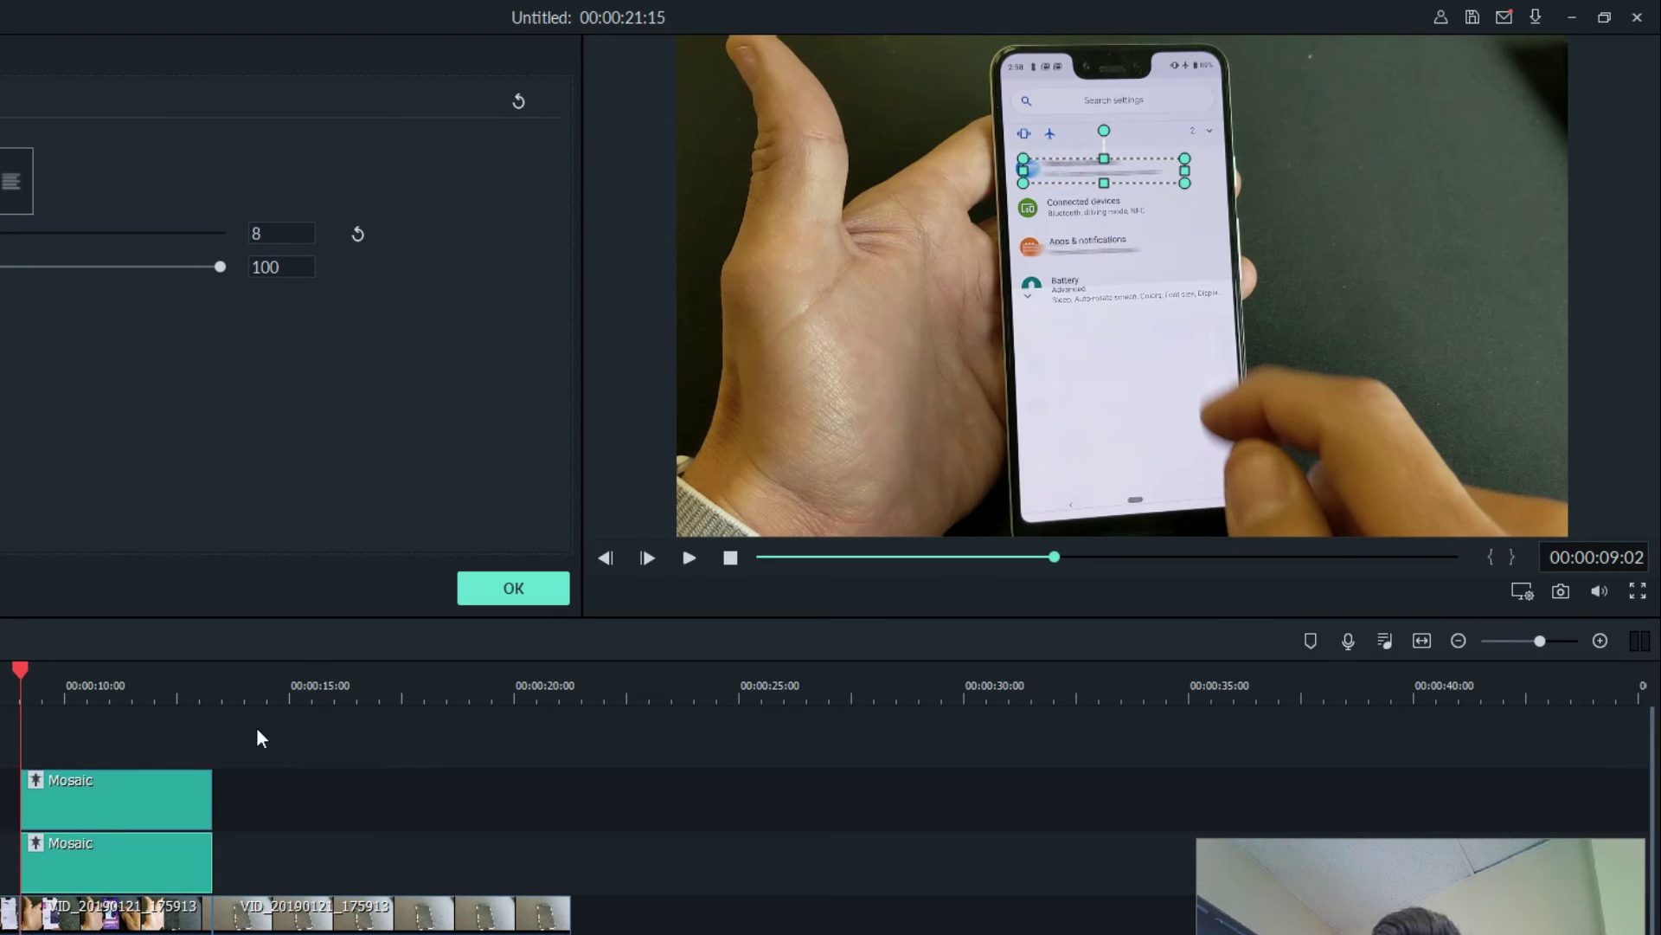
left_click(110, 816)
left_click(118, 856)
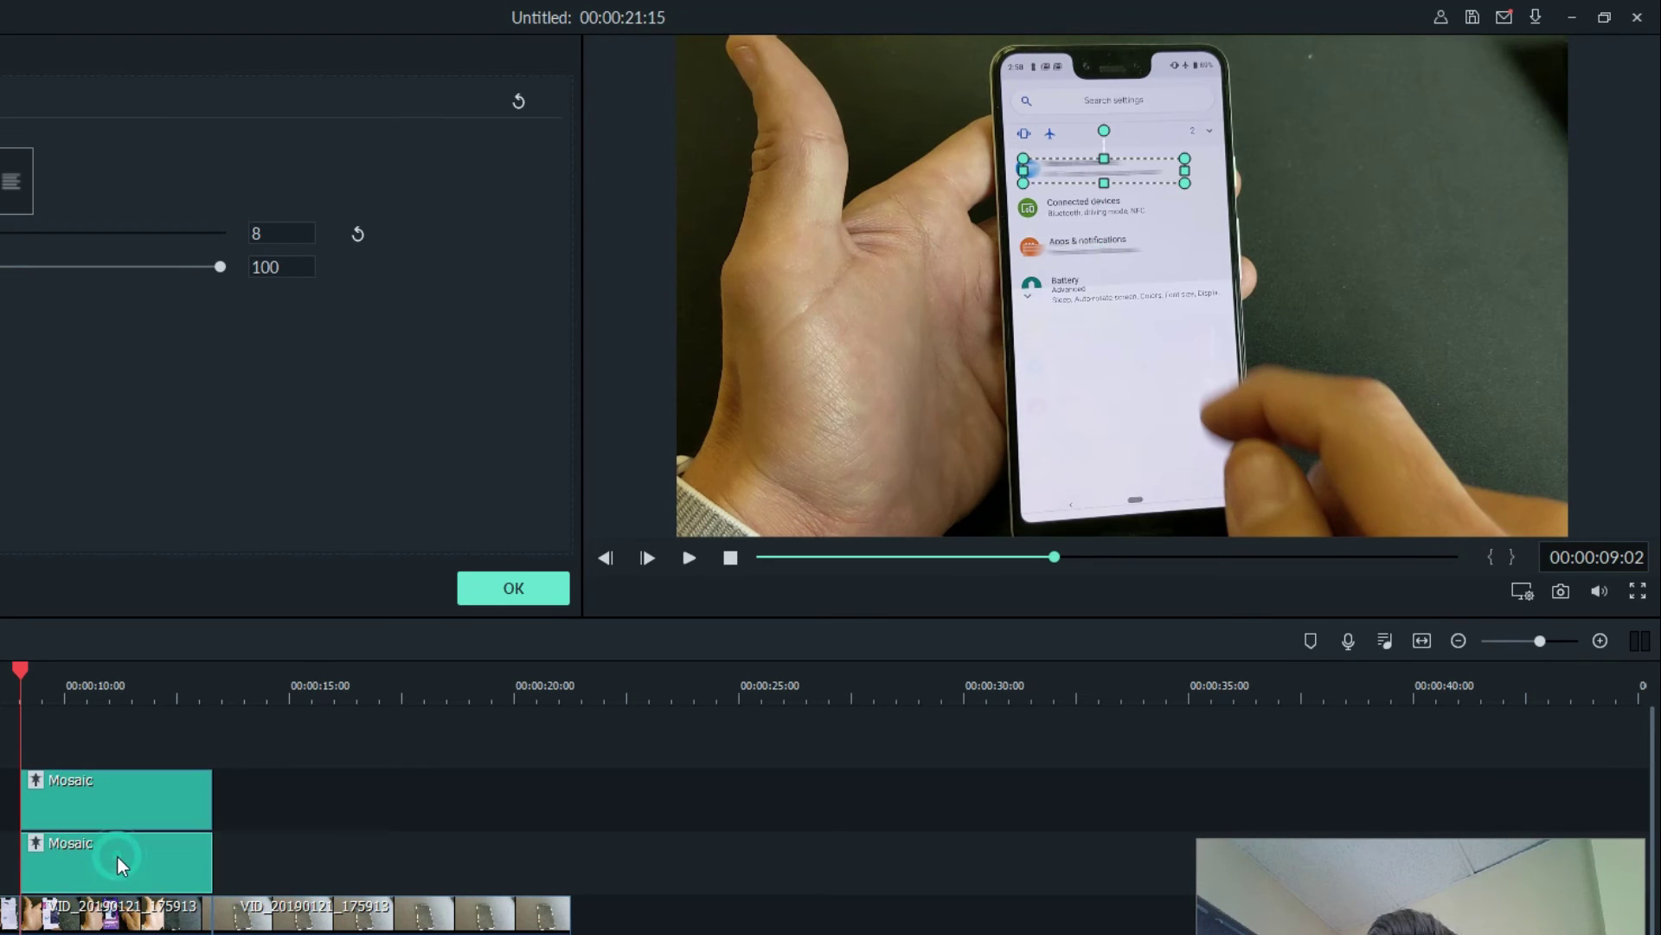
left_click(135, 796)
left_click(136, 834)
left_click(149, 791)
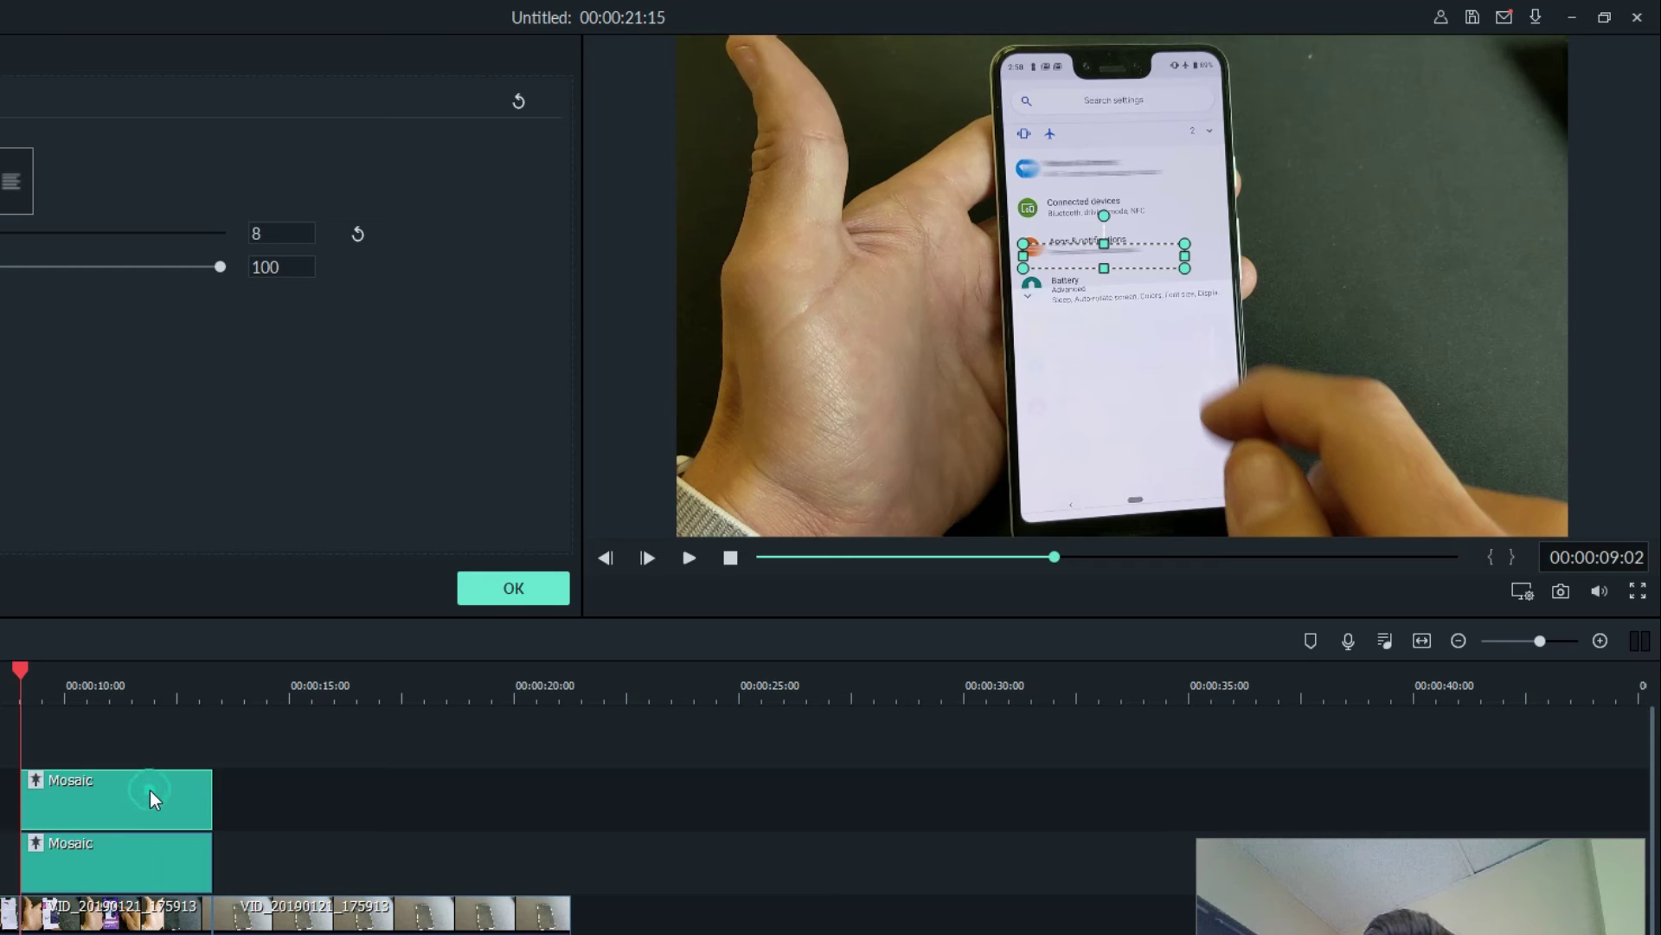
Move the mosaic onto the Wallpaper line, narrow it to fit, and apply
left_click(688, 558)
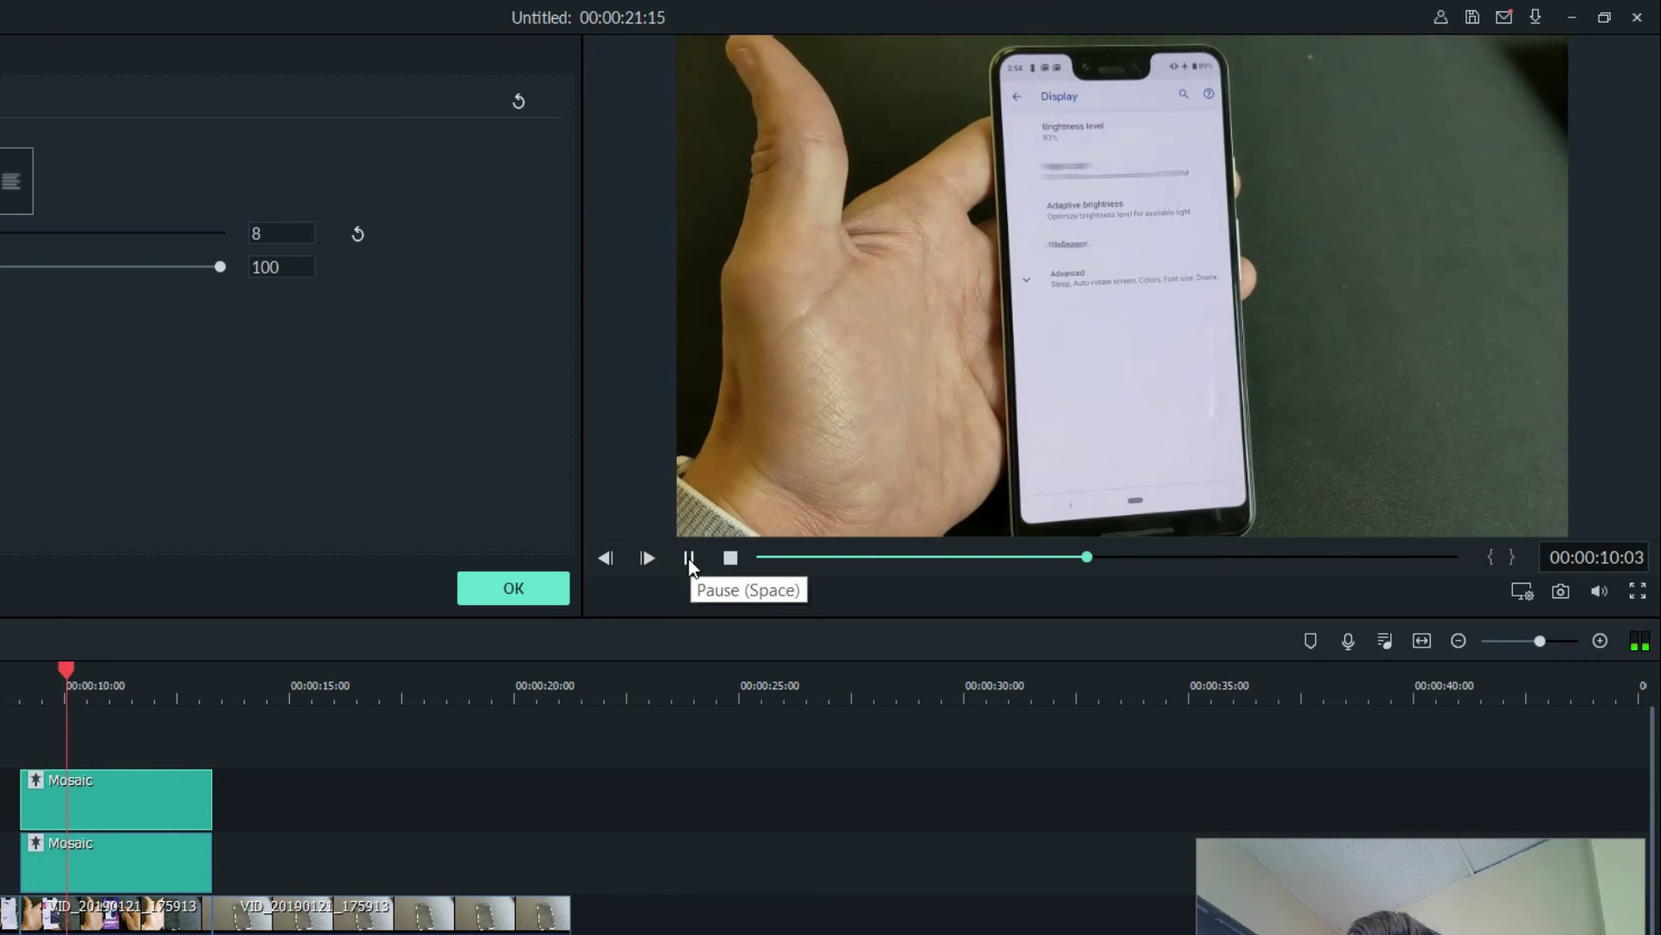
left_click(689, 558)
left_click(689, 558)
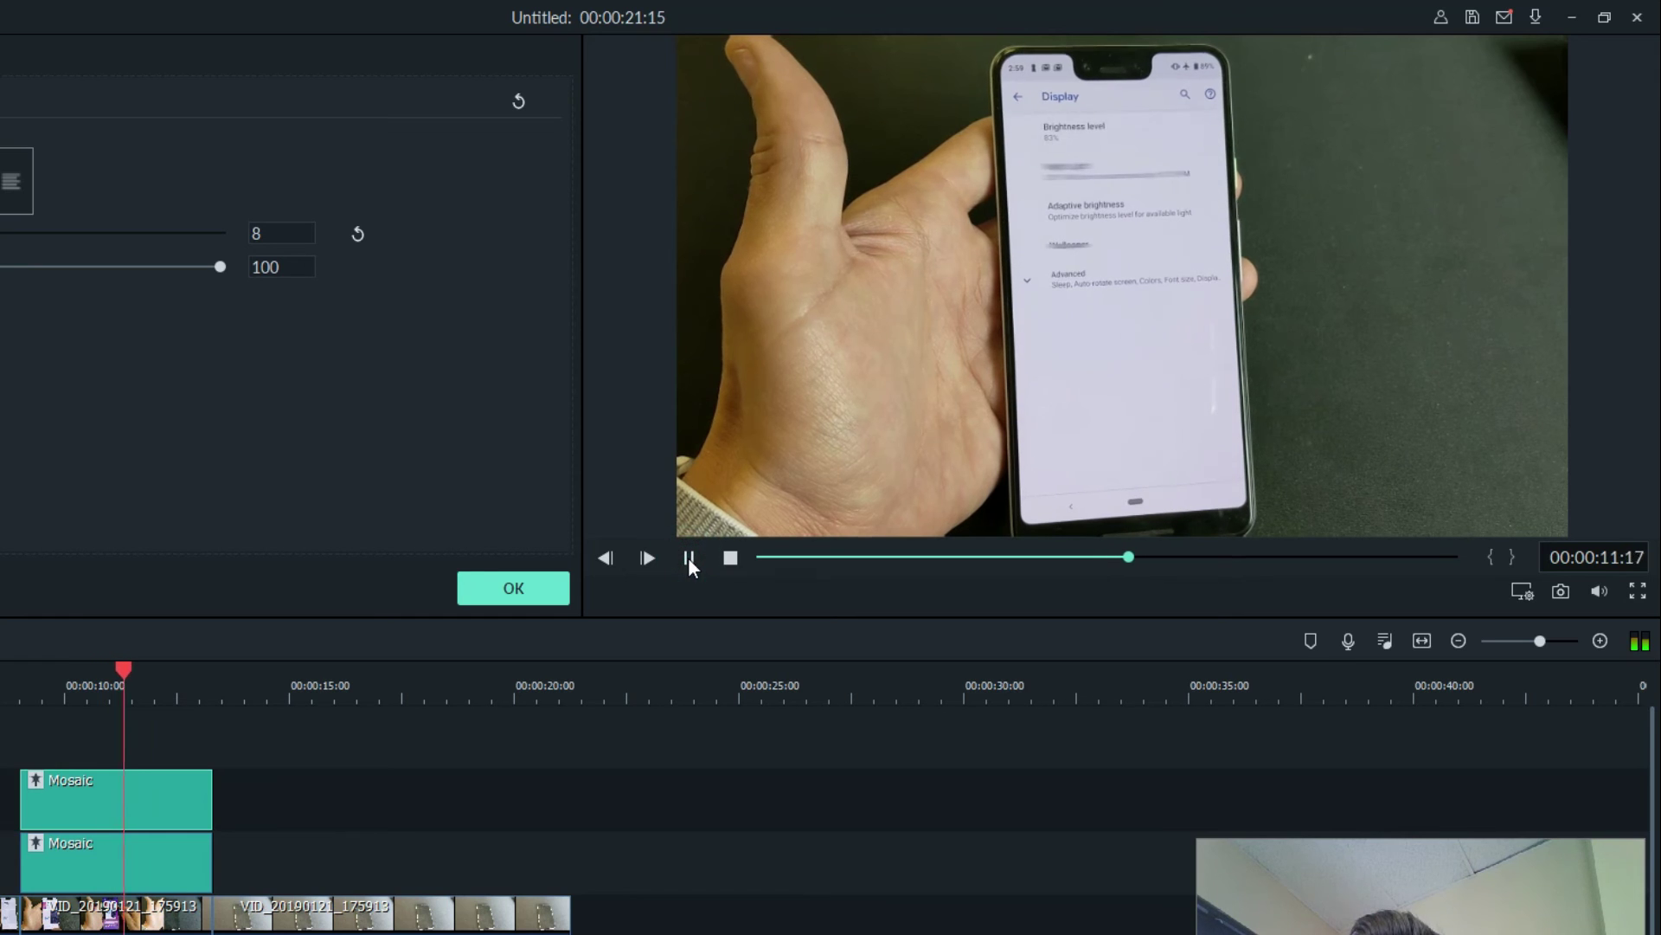
left_click(689, 559)
left_click(689, 558)
left_click_drag(1080, 255, 1089, 391)
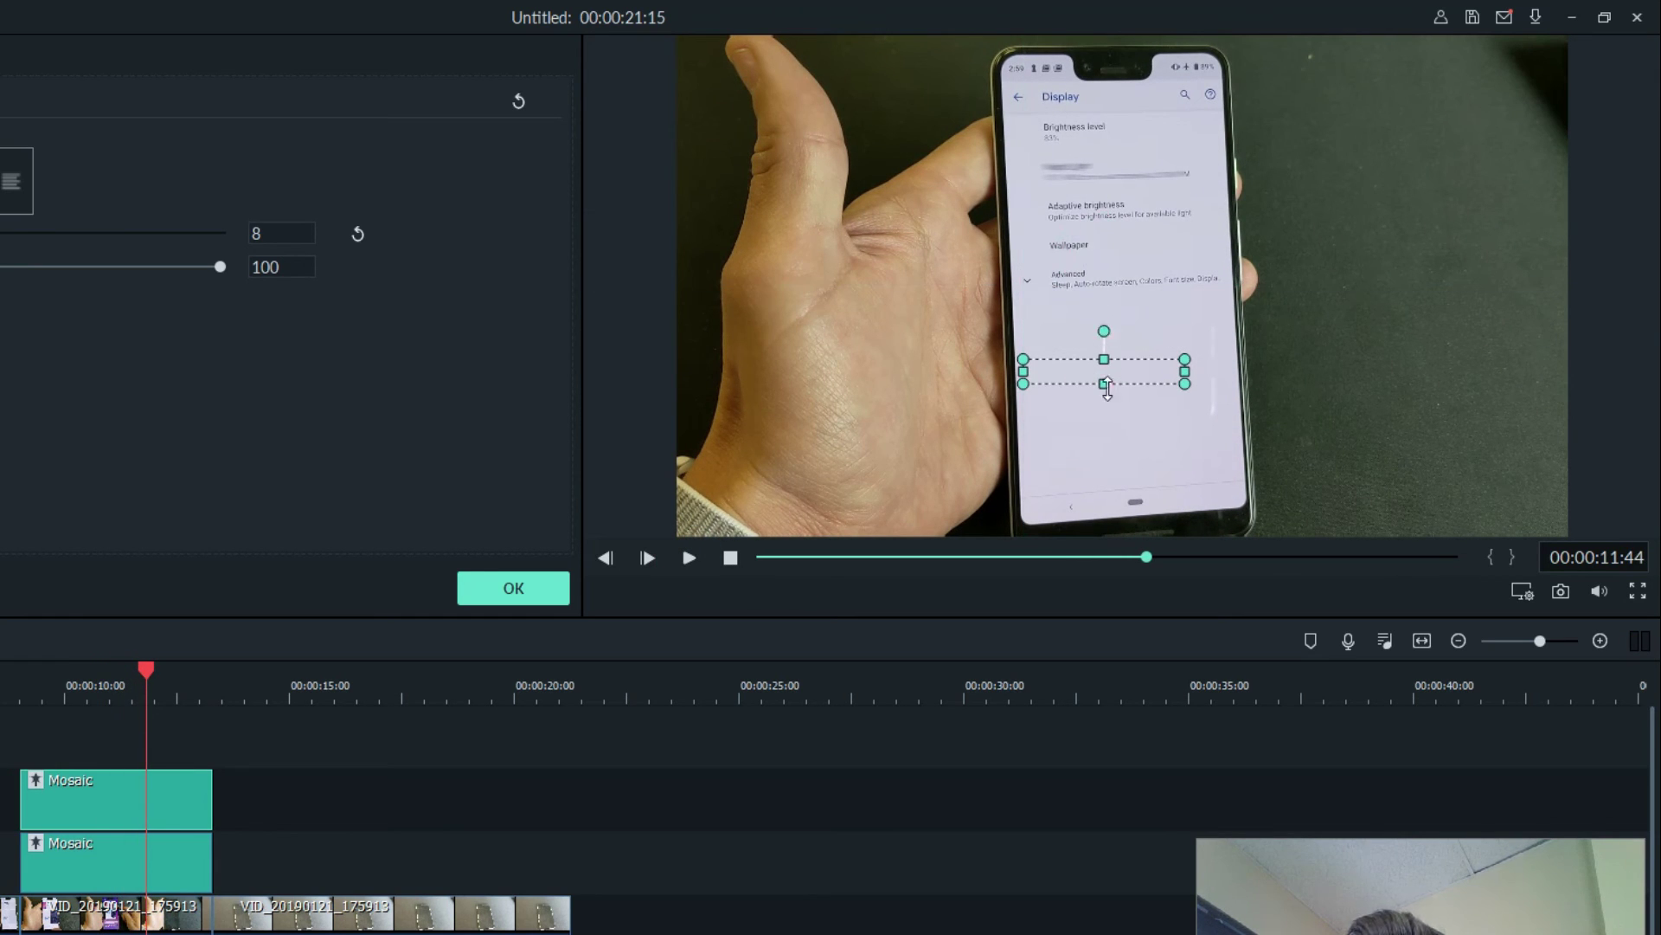
left_click(1185, 372)
left_click_drag(1184, 371, 1090, 246)
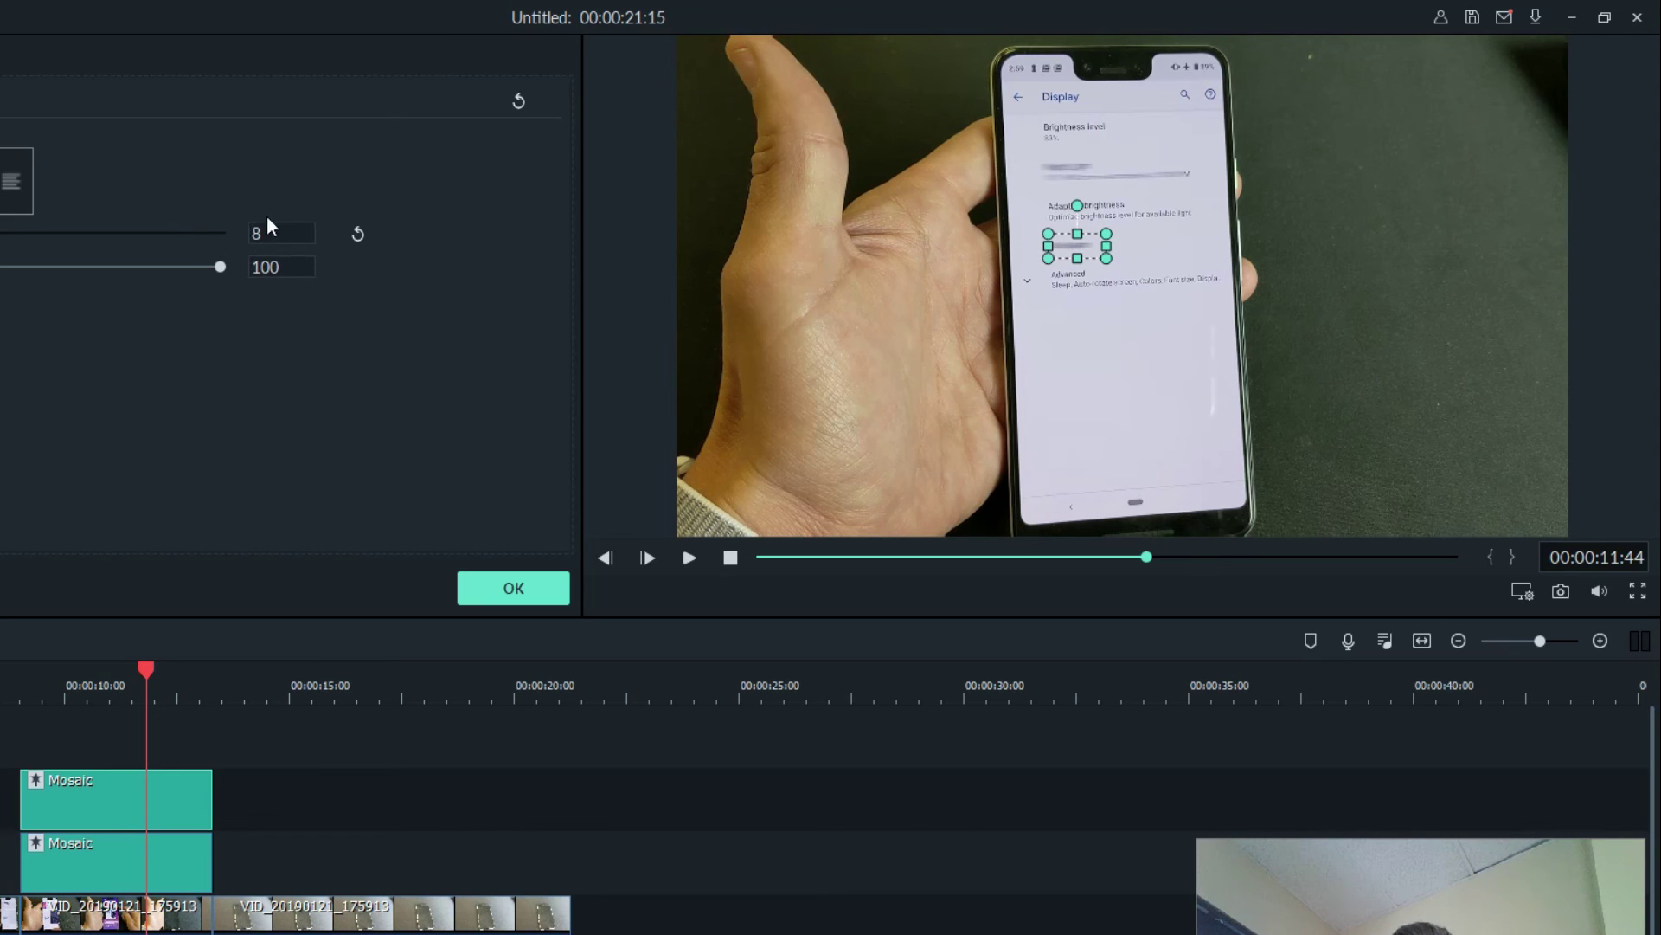
left_click(120, 853)
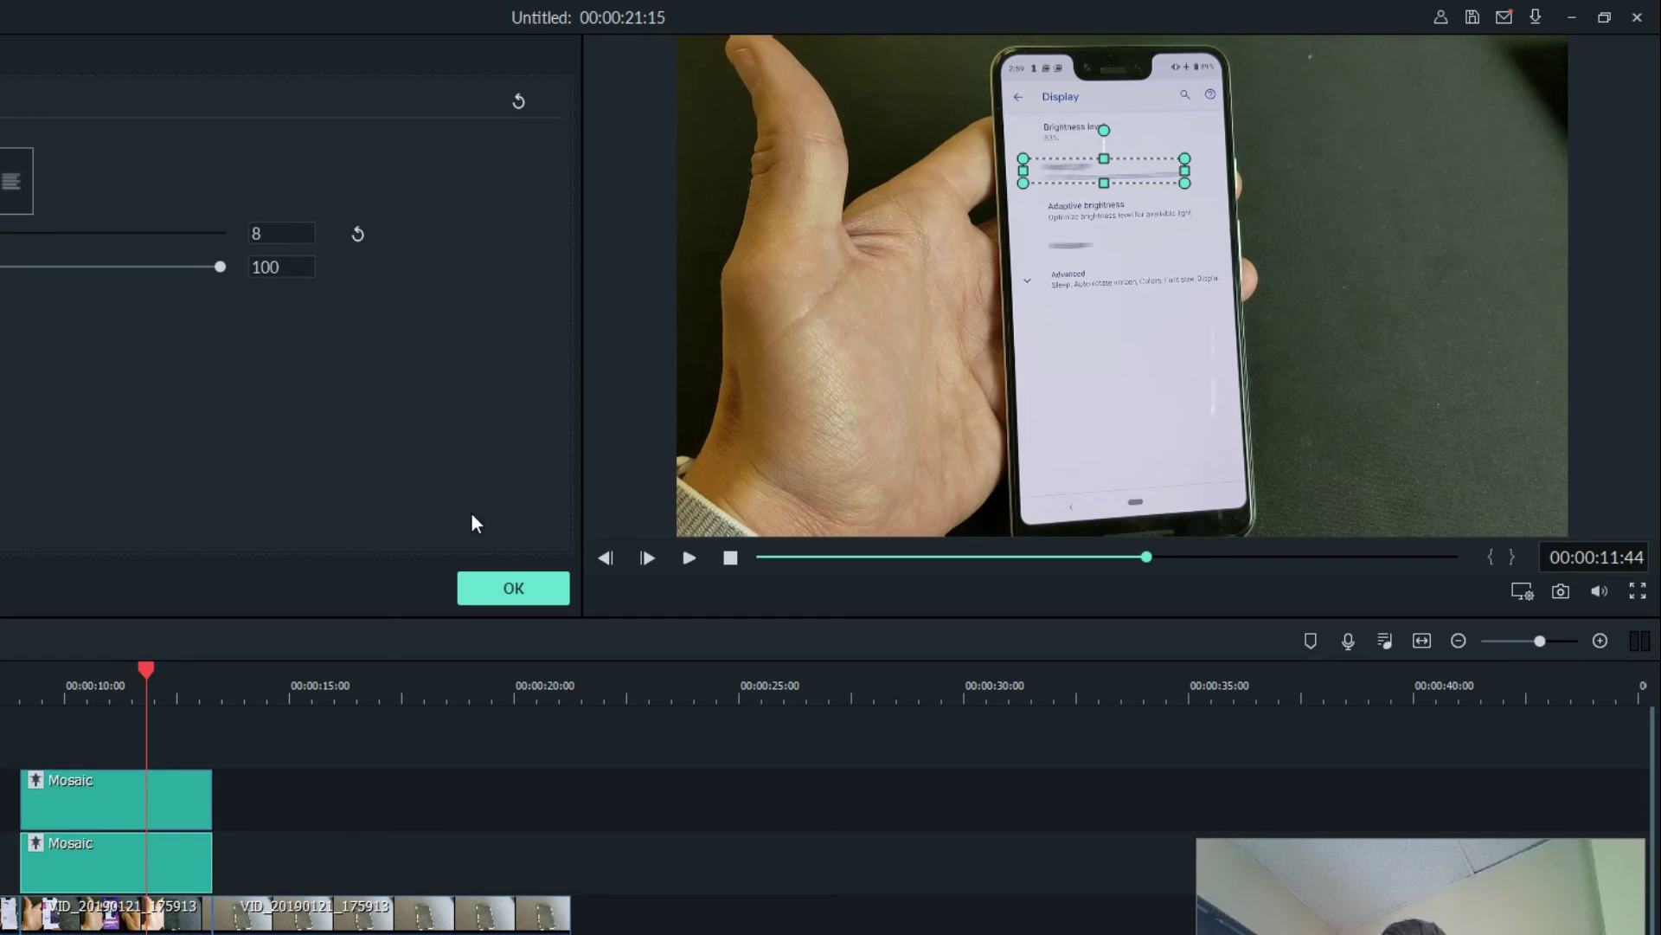
left_click(498, 588)
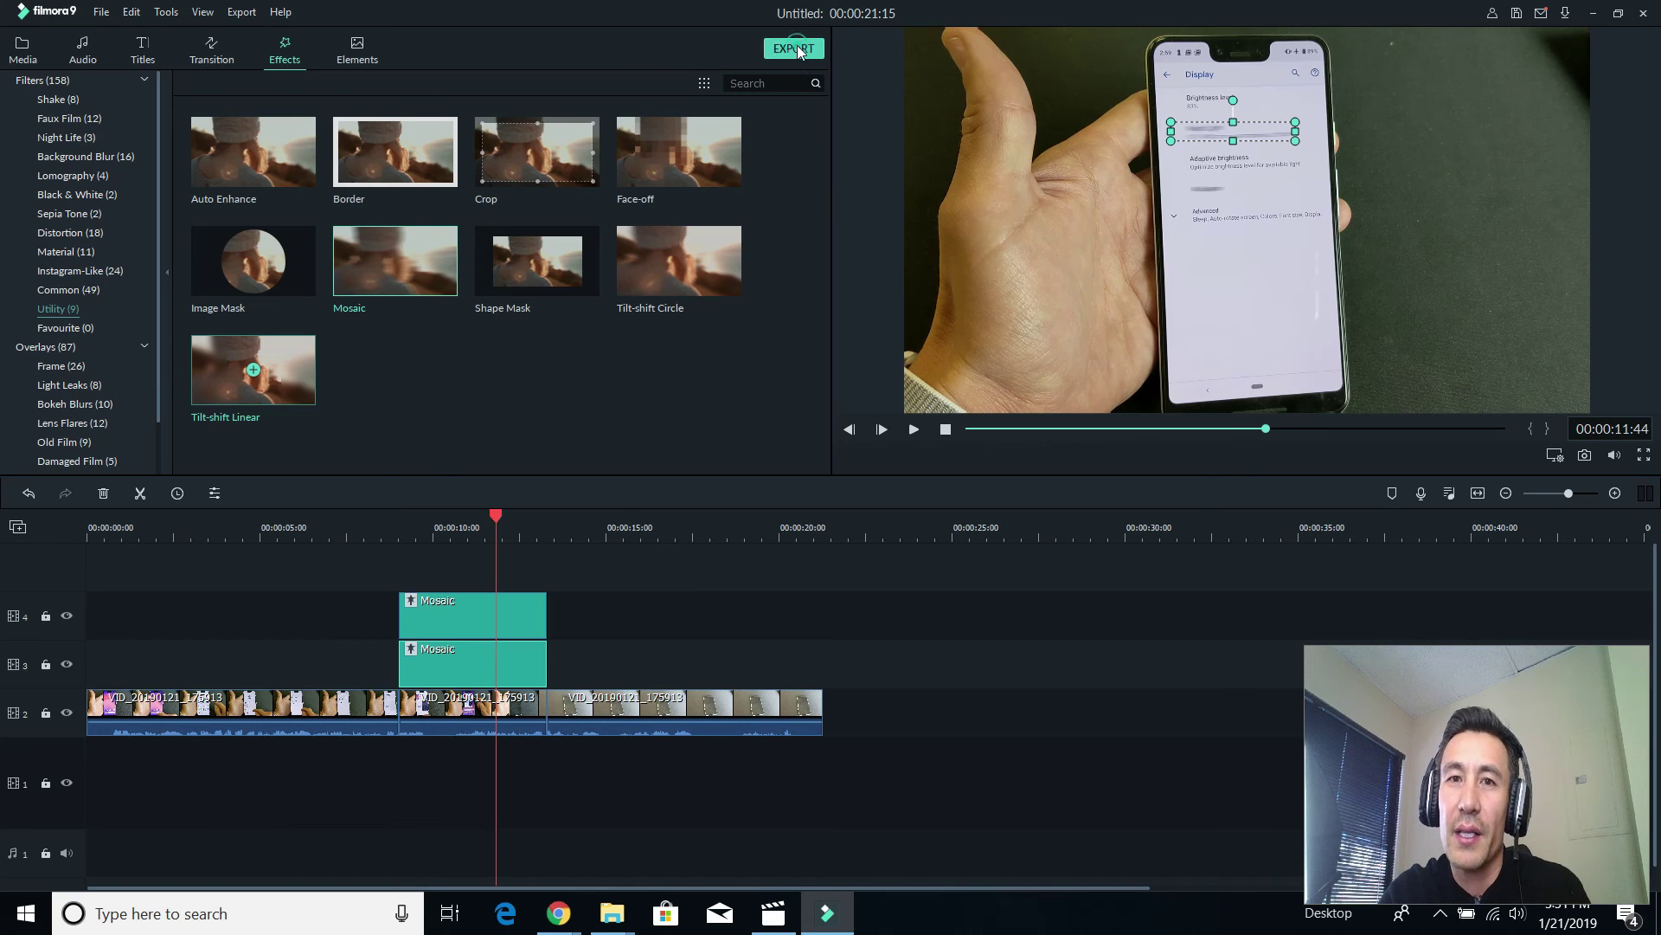
left_click(533, 63)
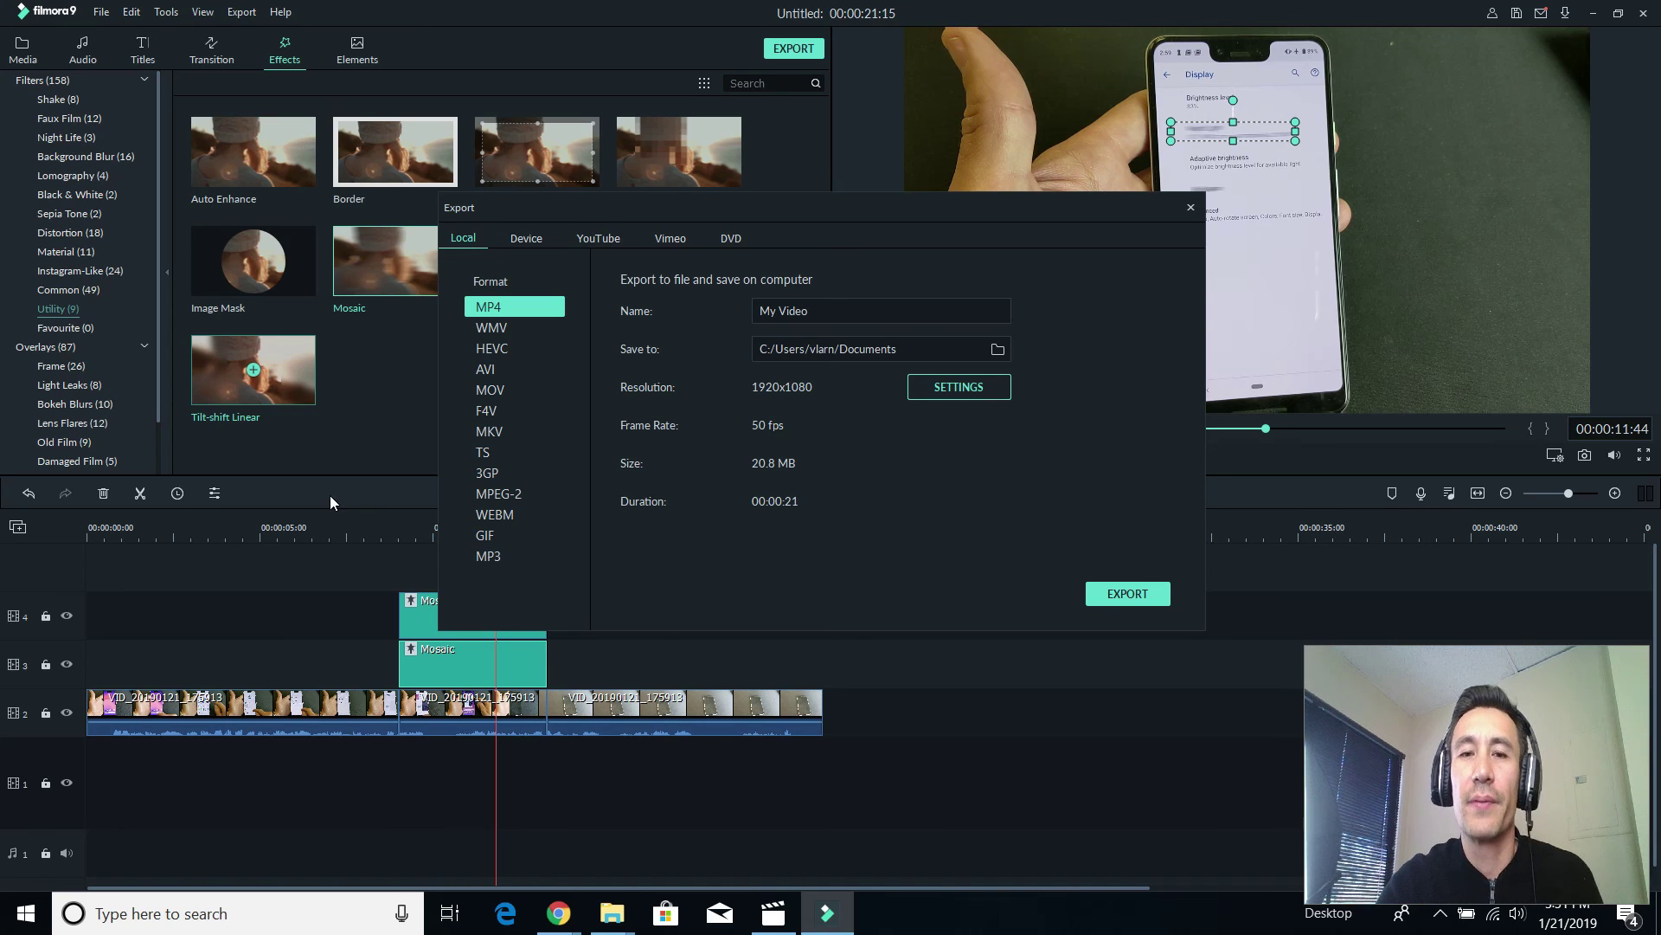
left_click(944, 394)
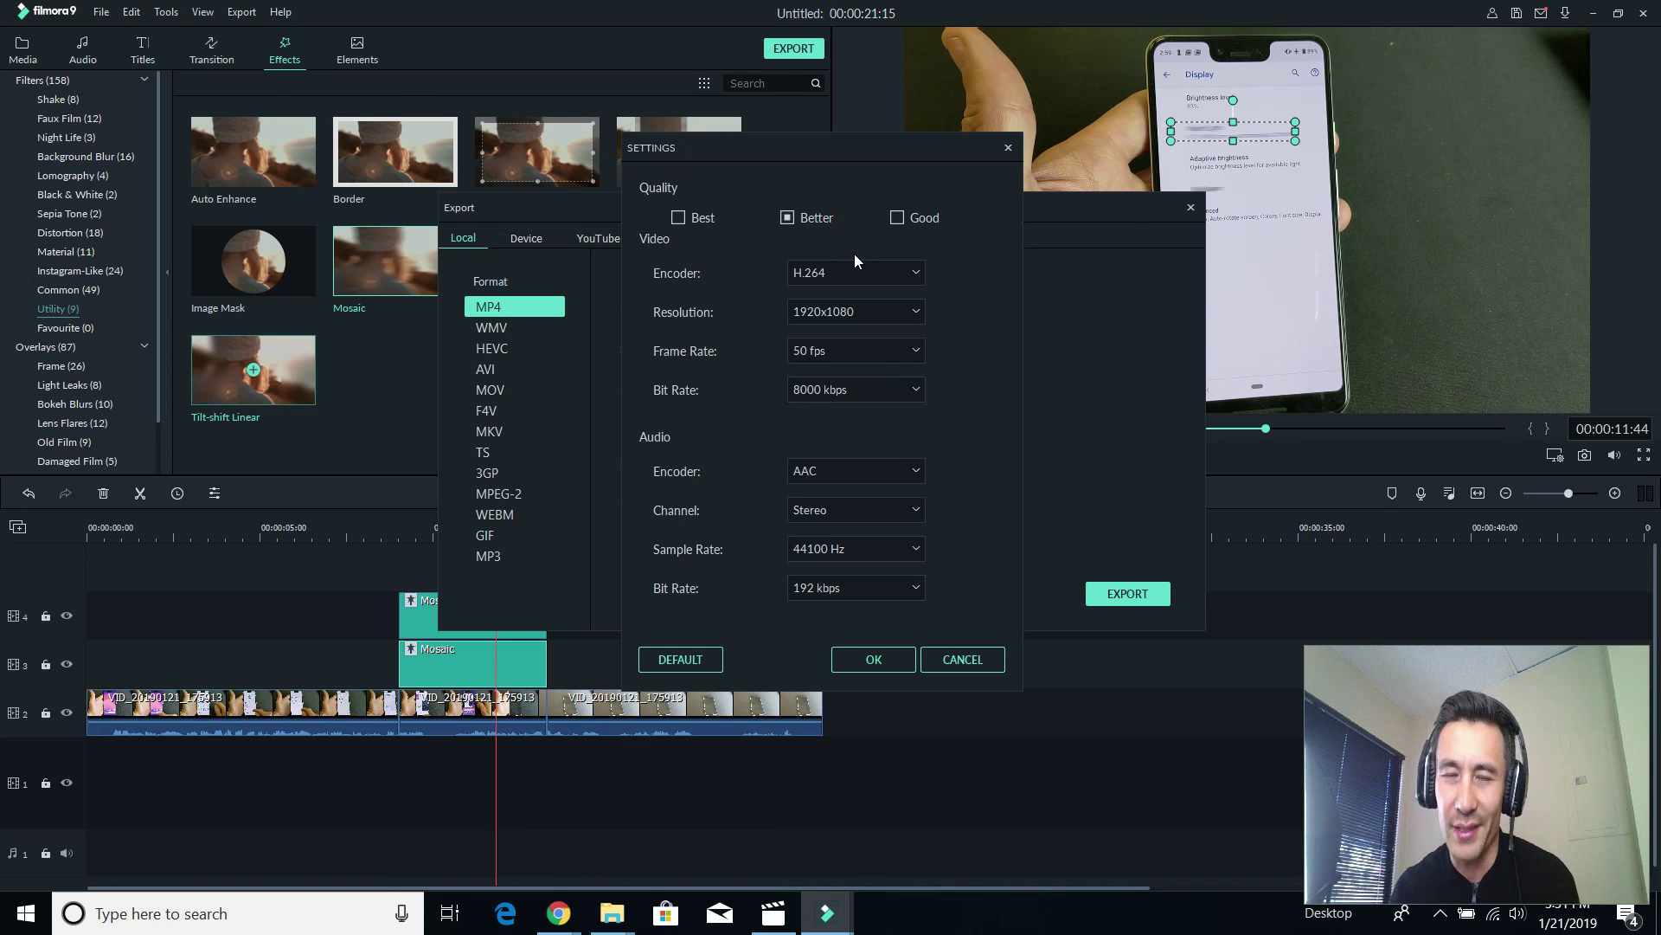
left_click(678, 219)
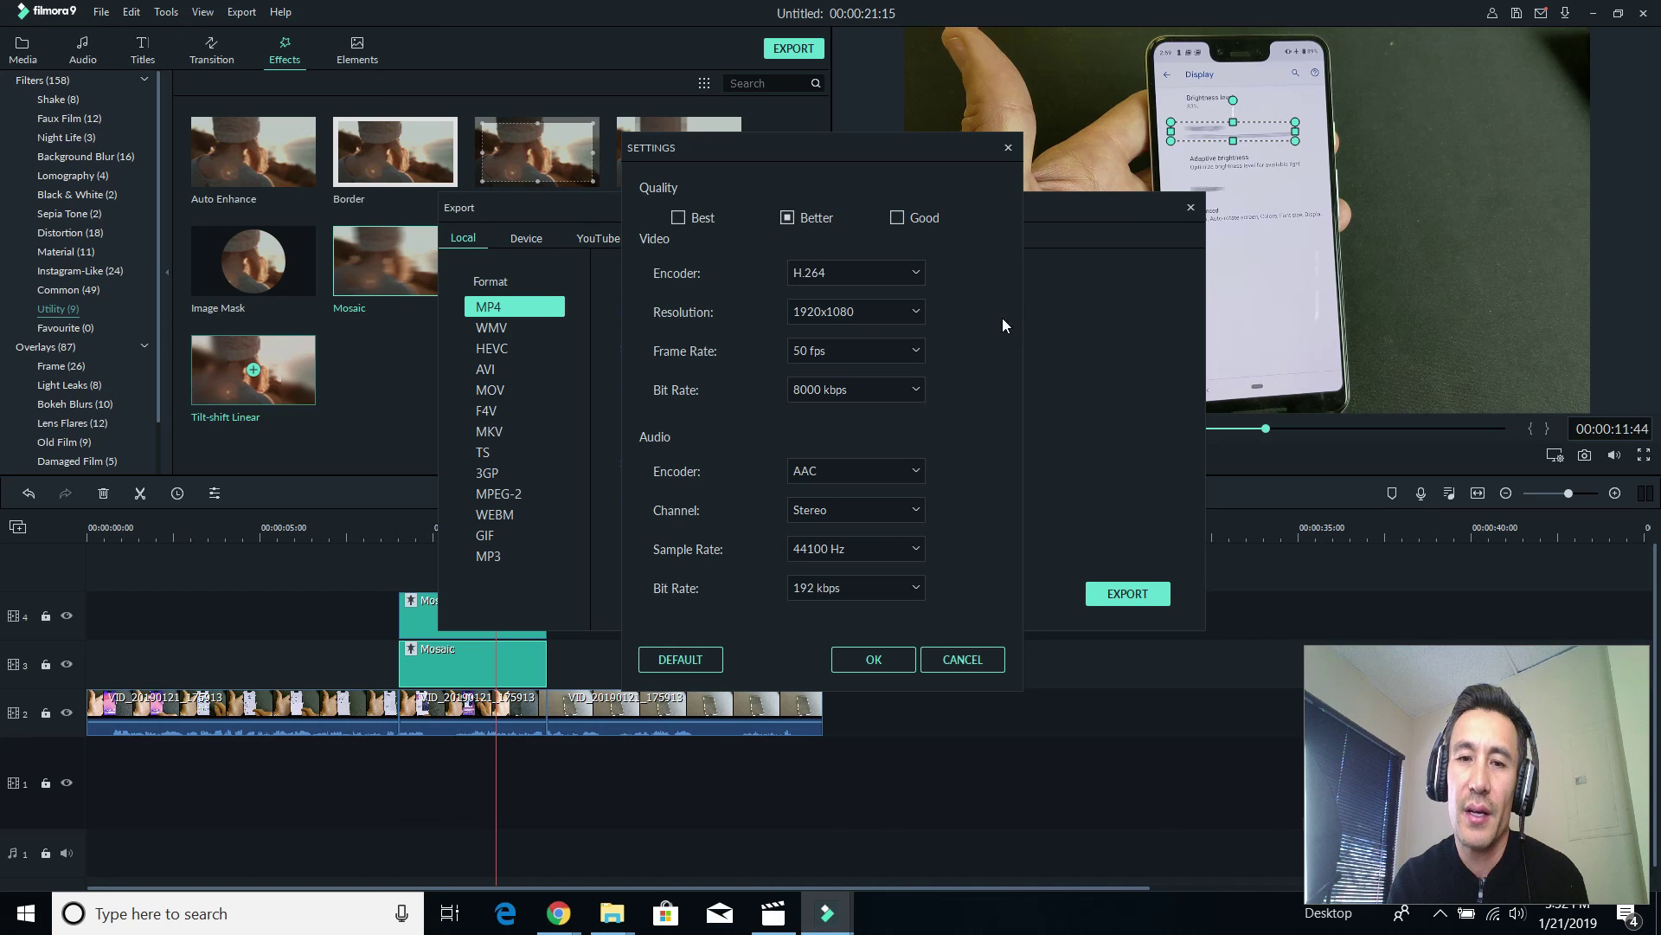
left_click(1008, 148)
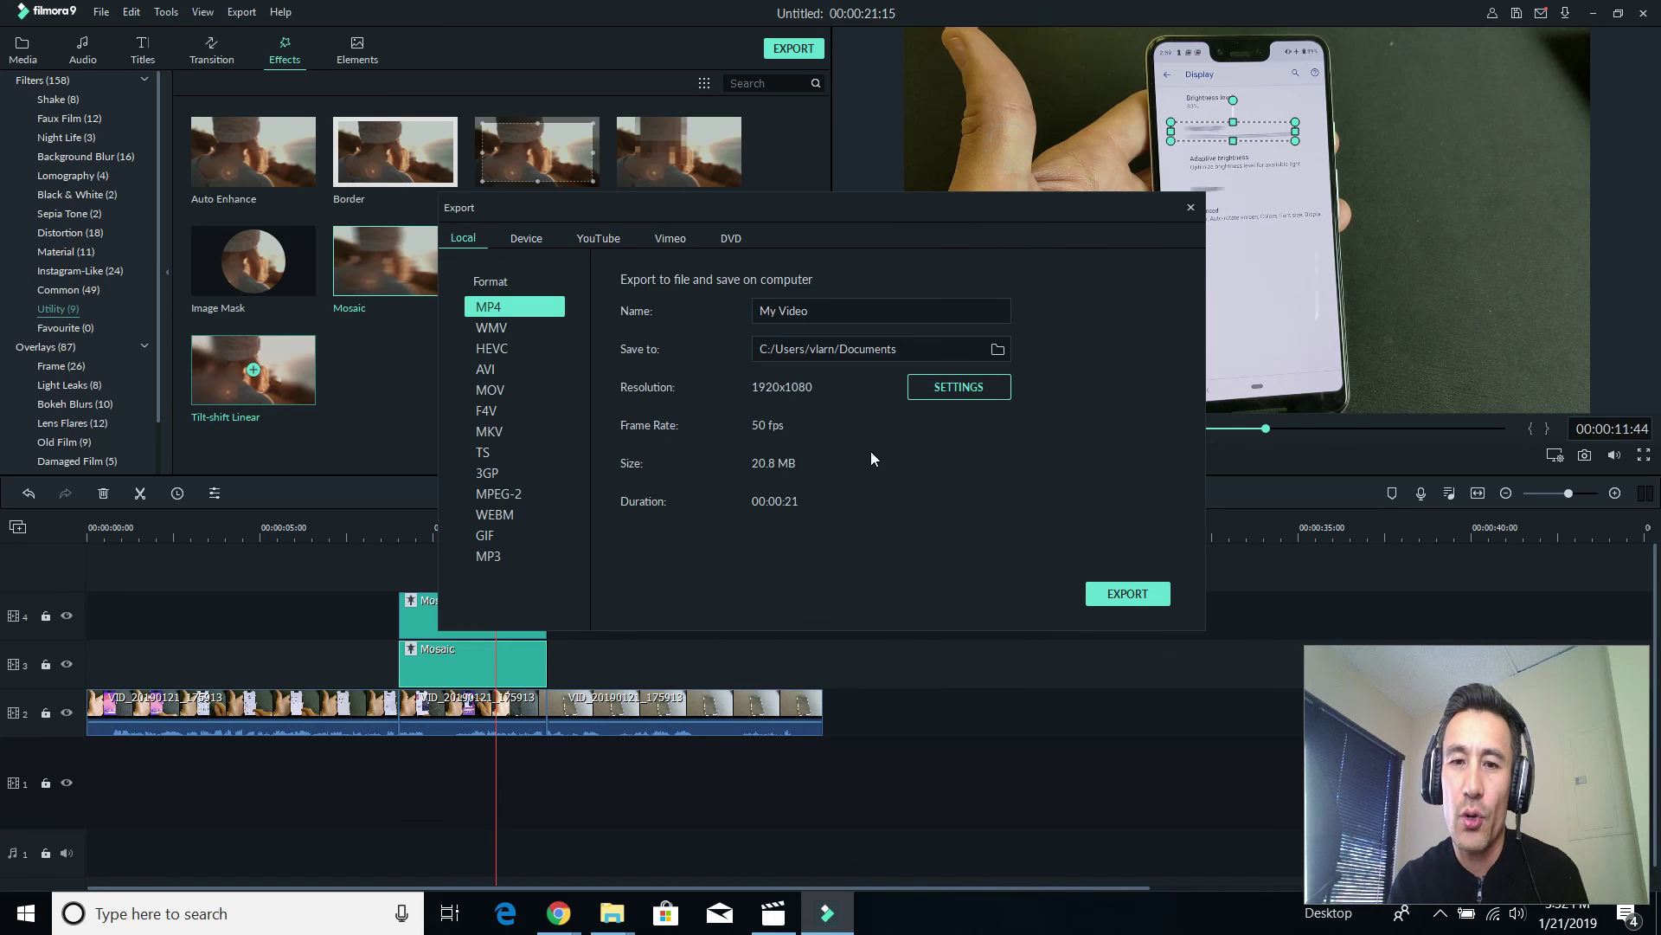
left_click(1188, 209)
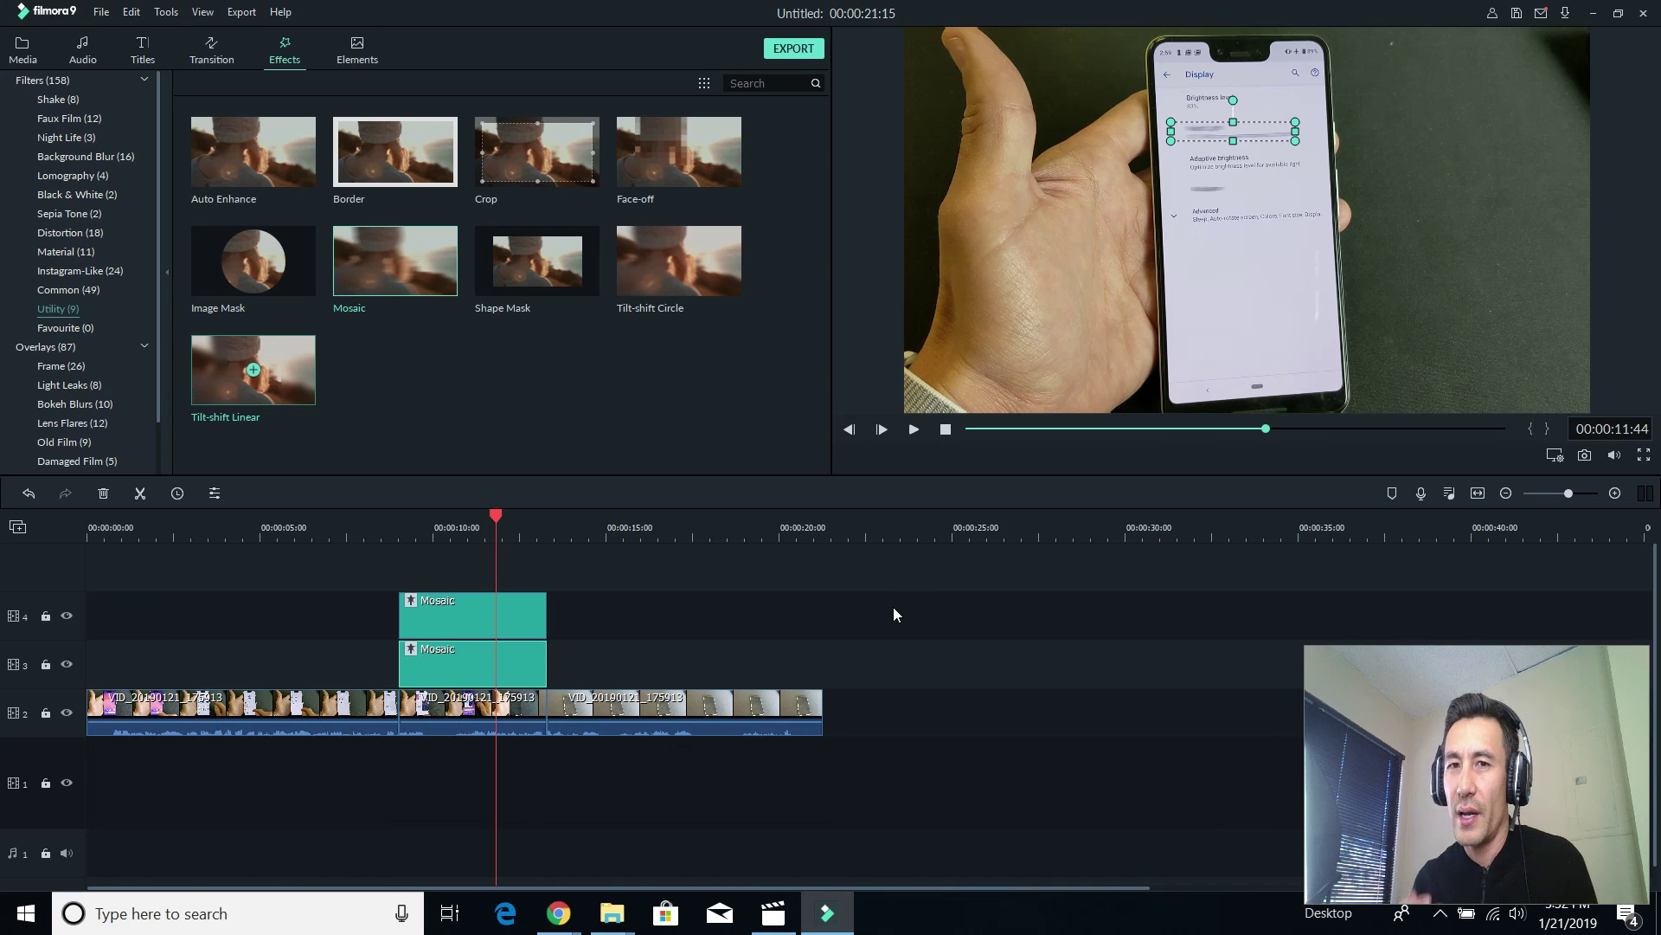